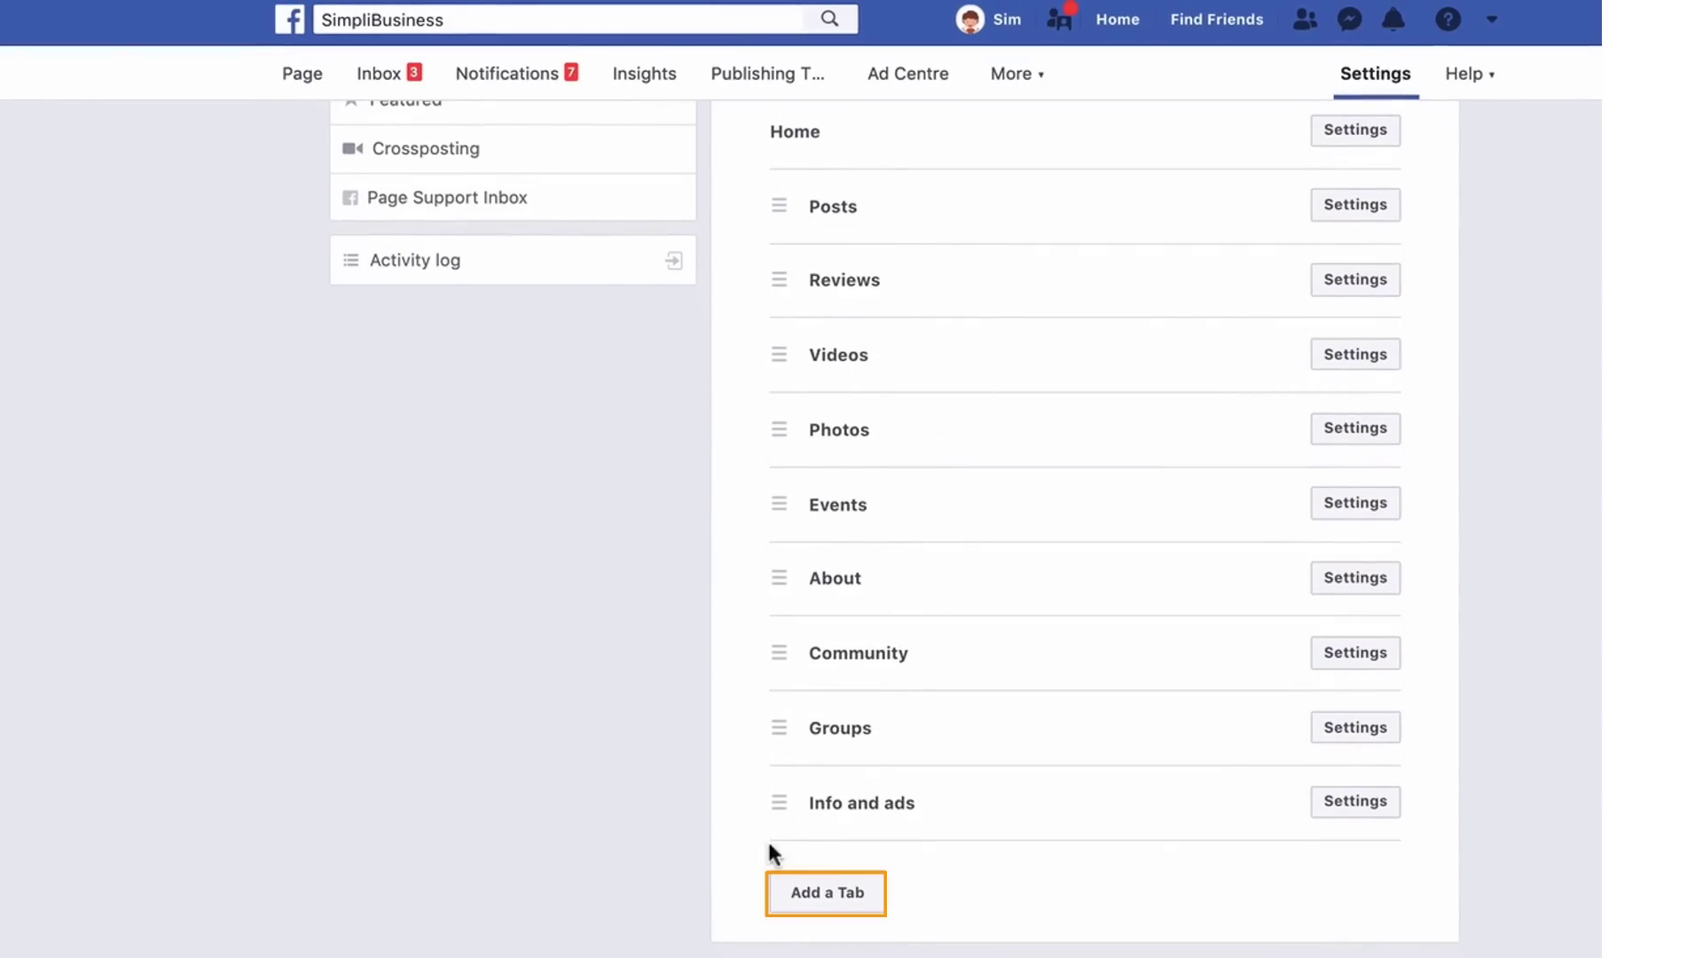
Add a Shop tab to the Page's list of tabs and close the list of available tabs
click(812, 890)
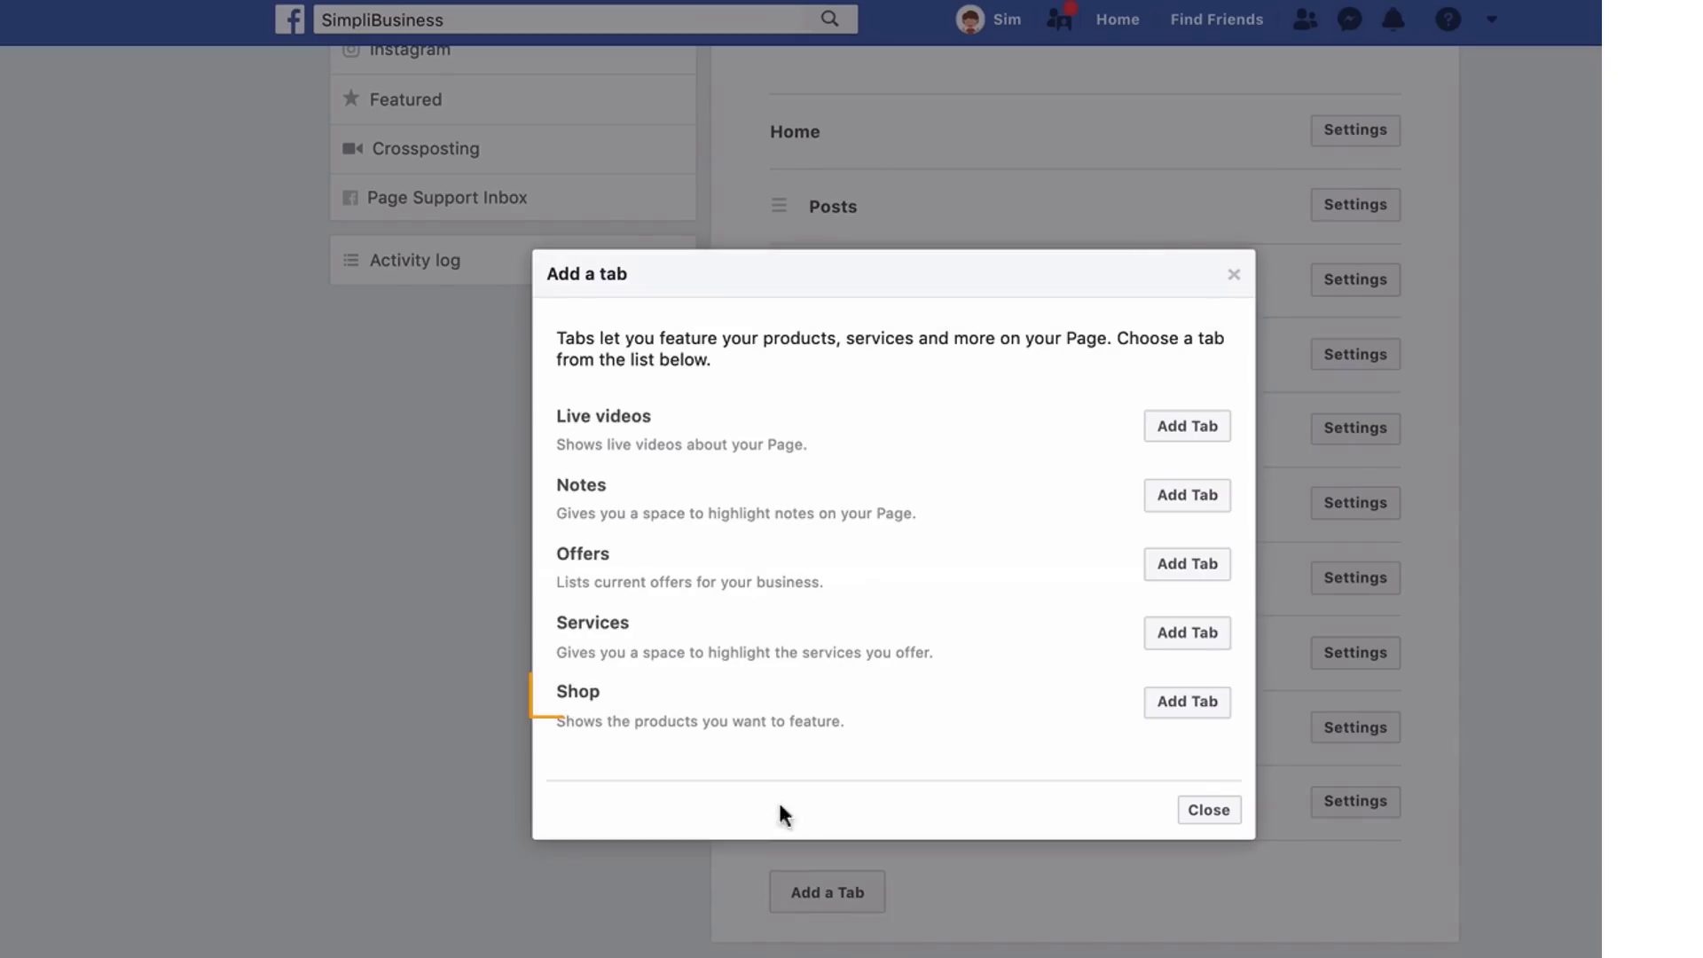
click(1188, 700)
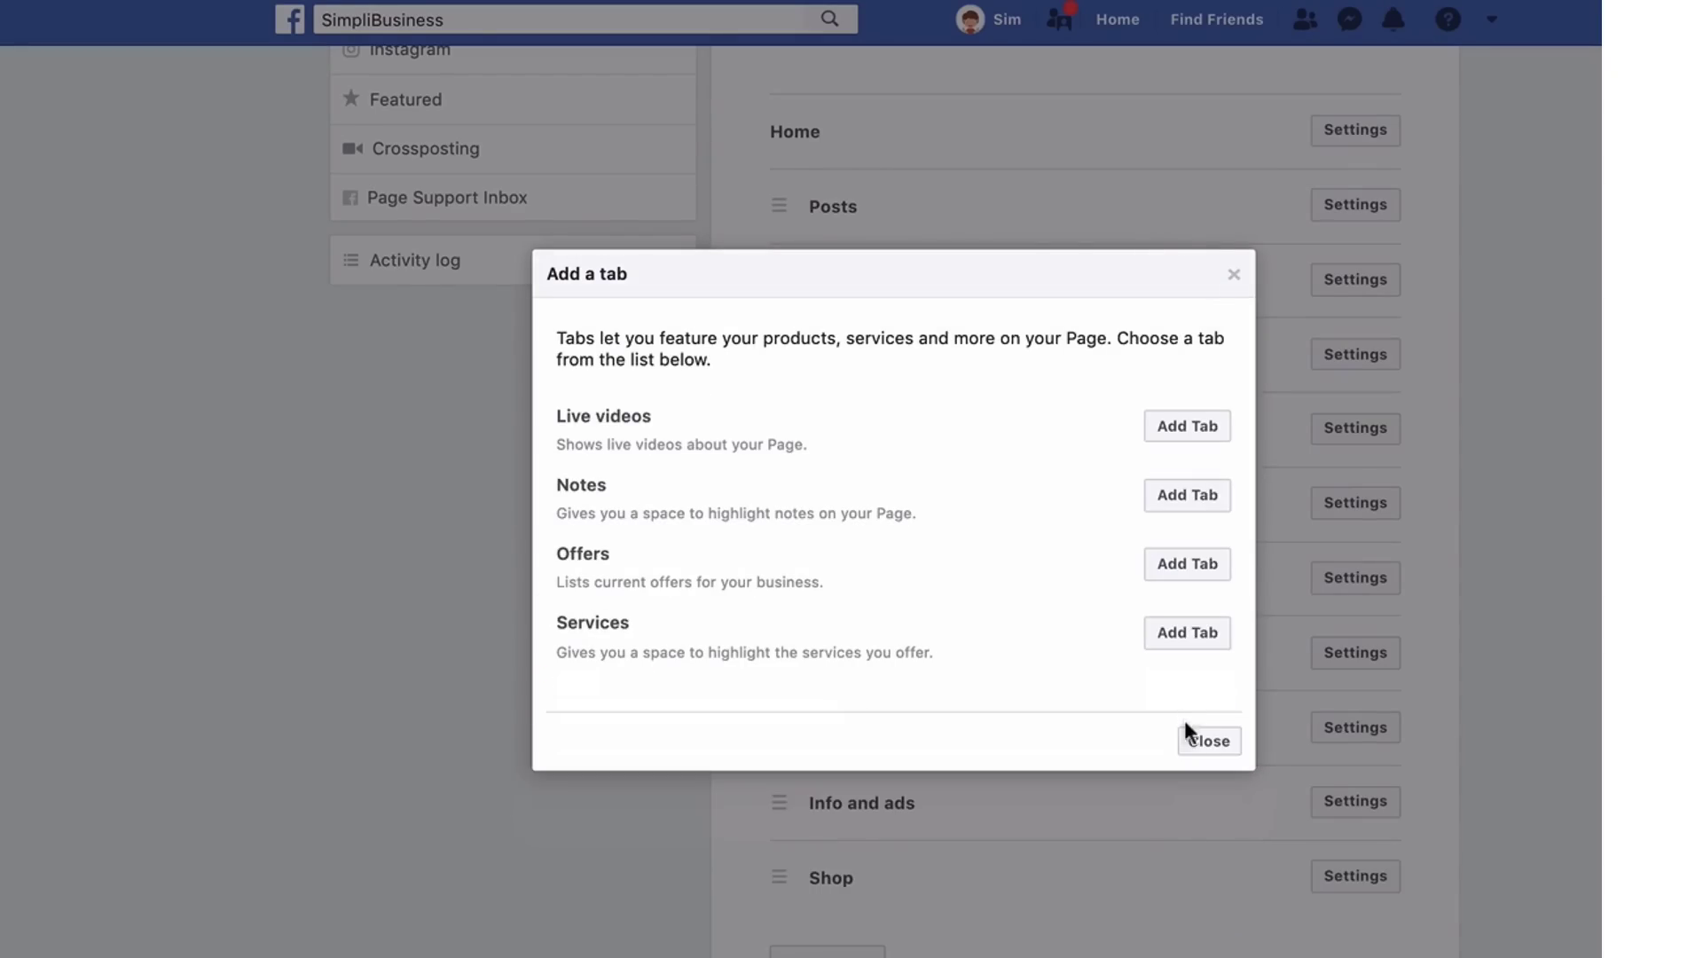
click(1211, 743)
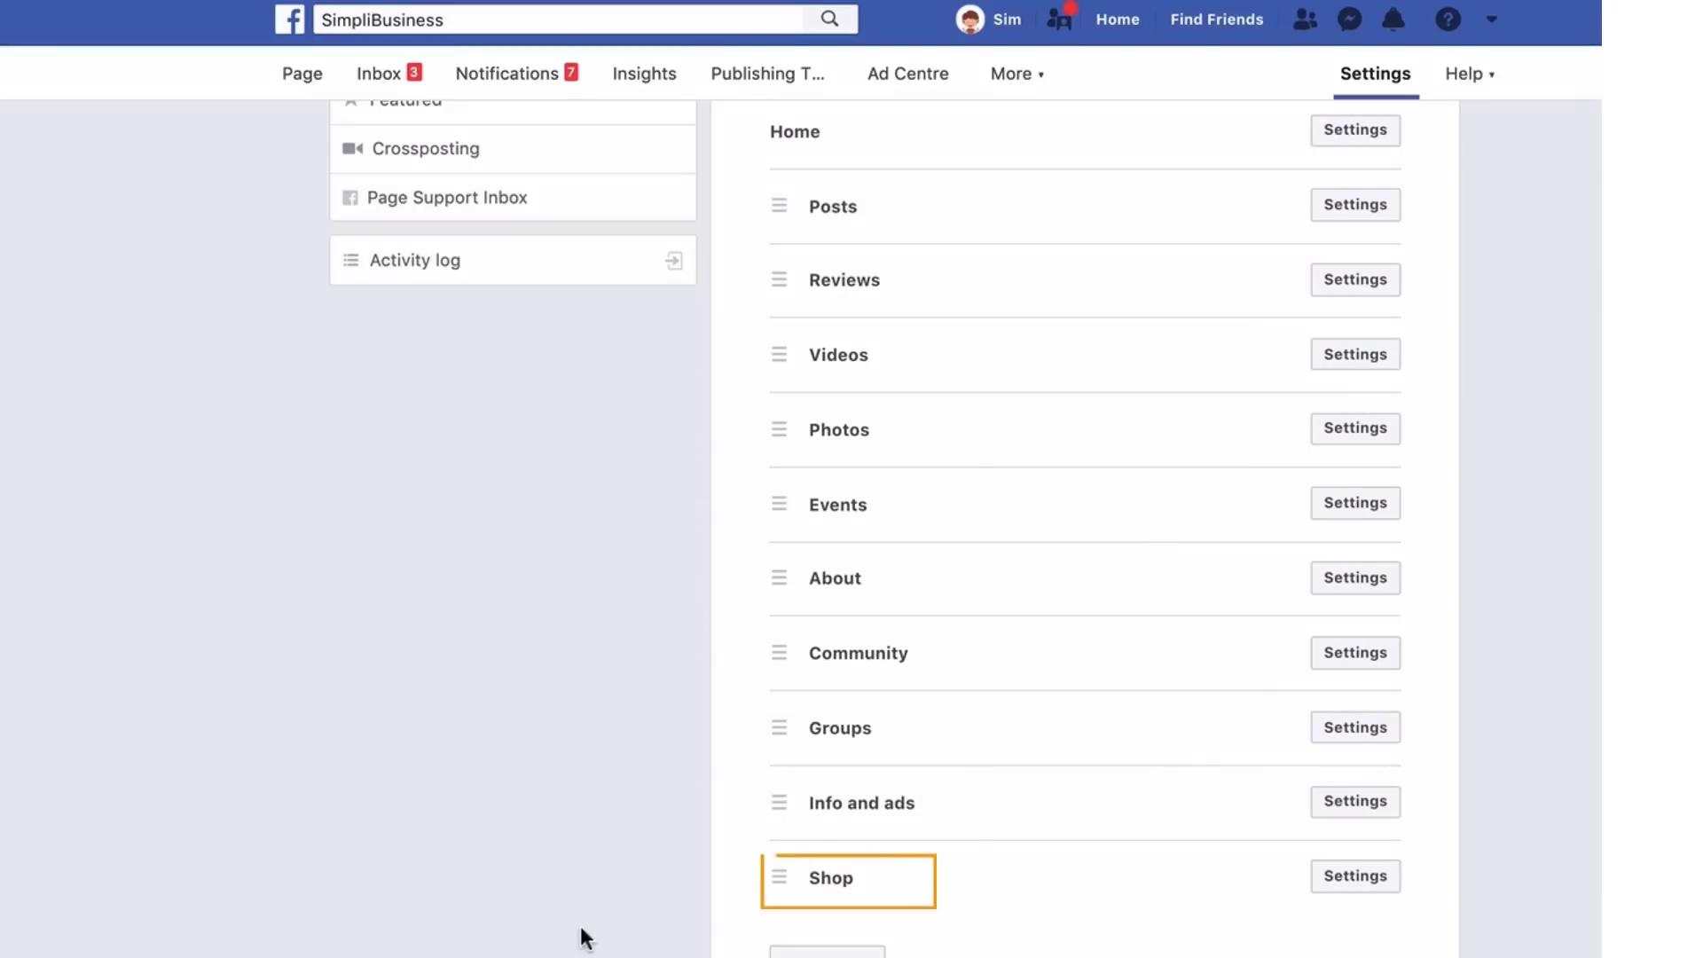
Move the Shop tab directly below Reviews, and check its visibility and sharing settings without changing them
drag(785, 882, 771, 330)
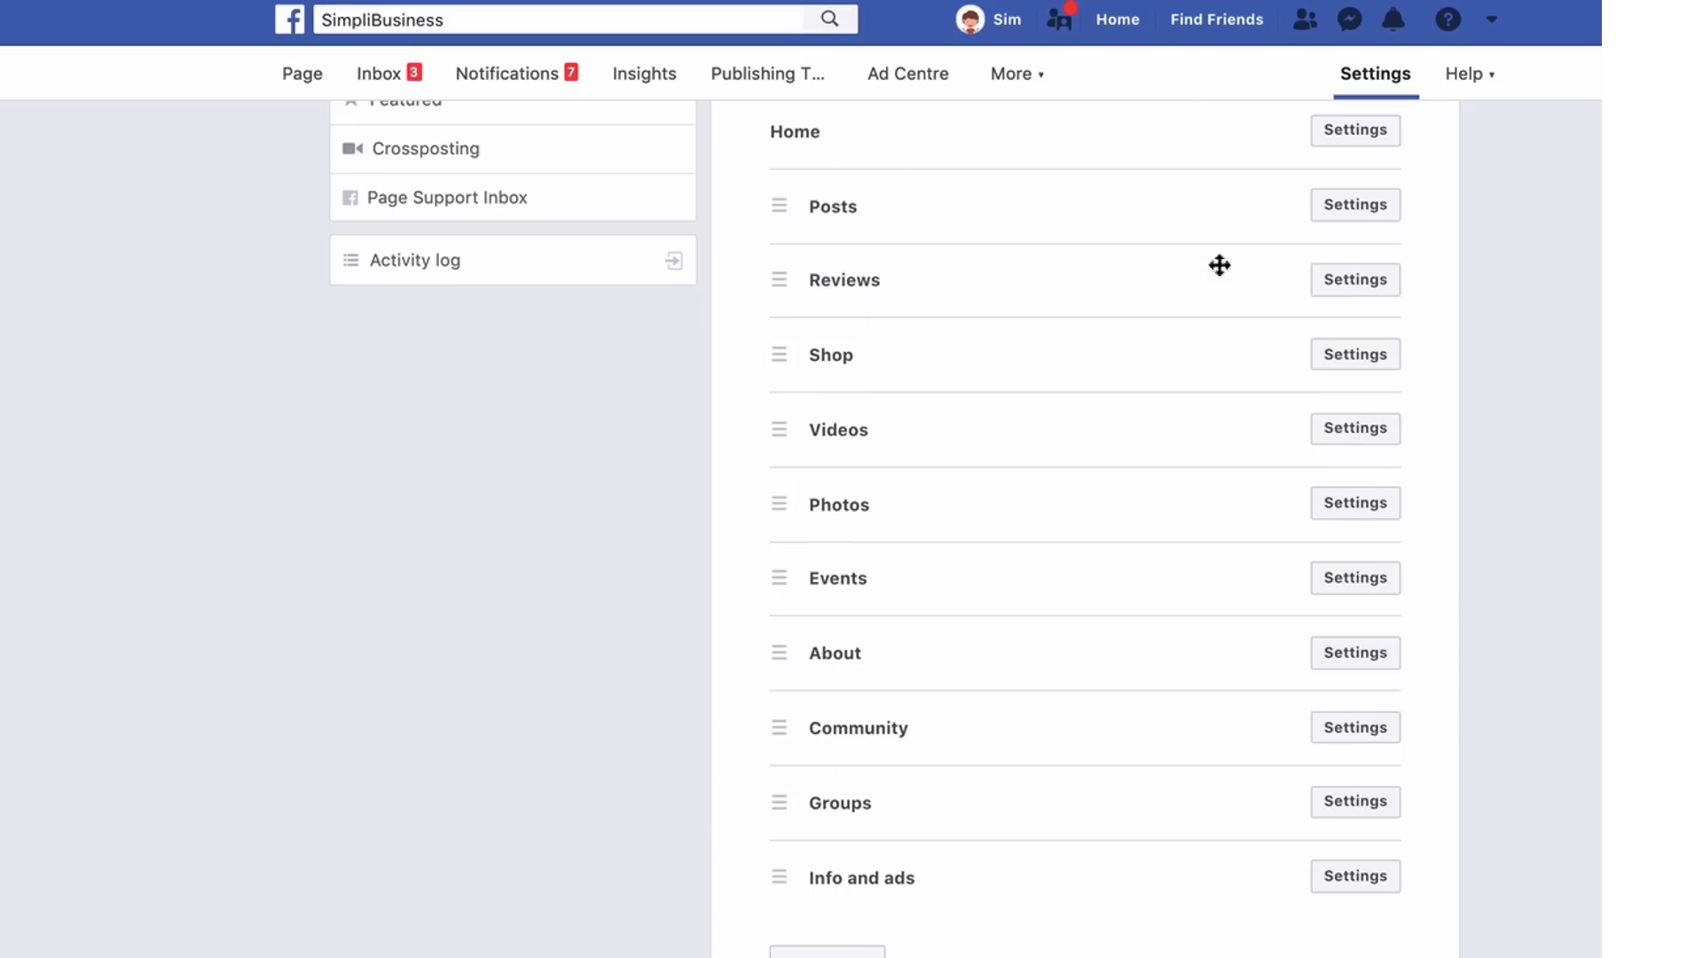
click(1350, 354)
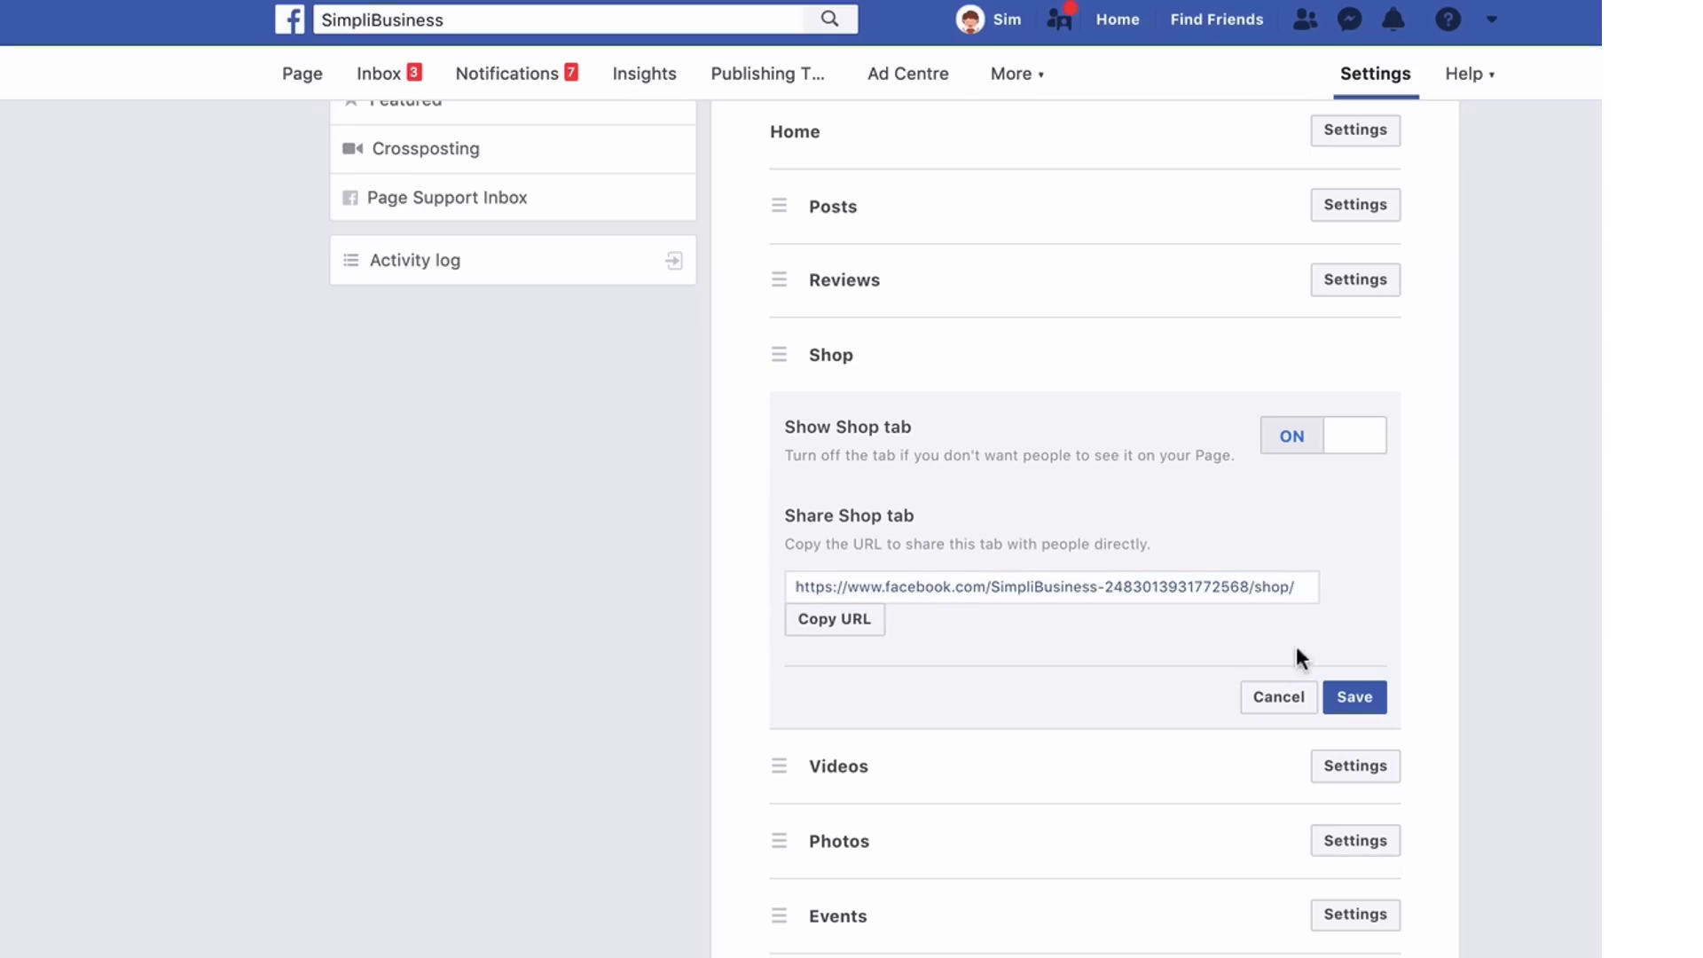
click(1278, 700)
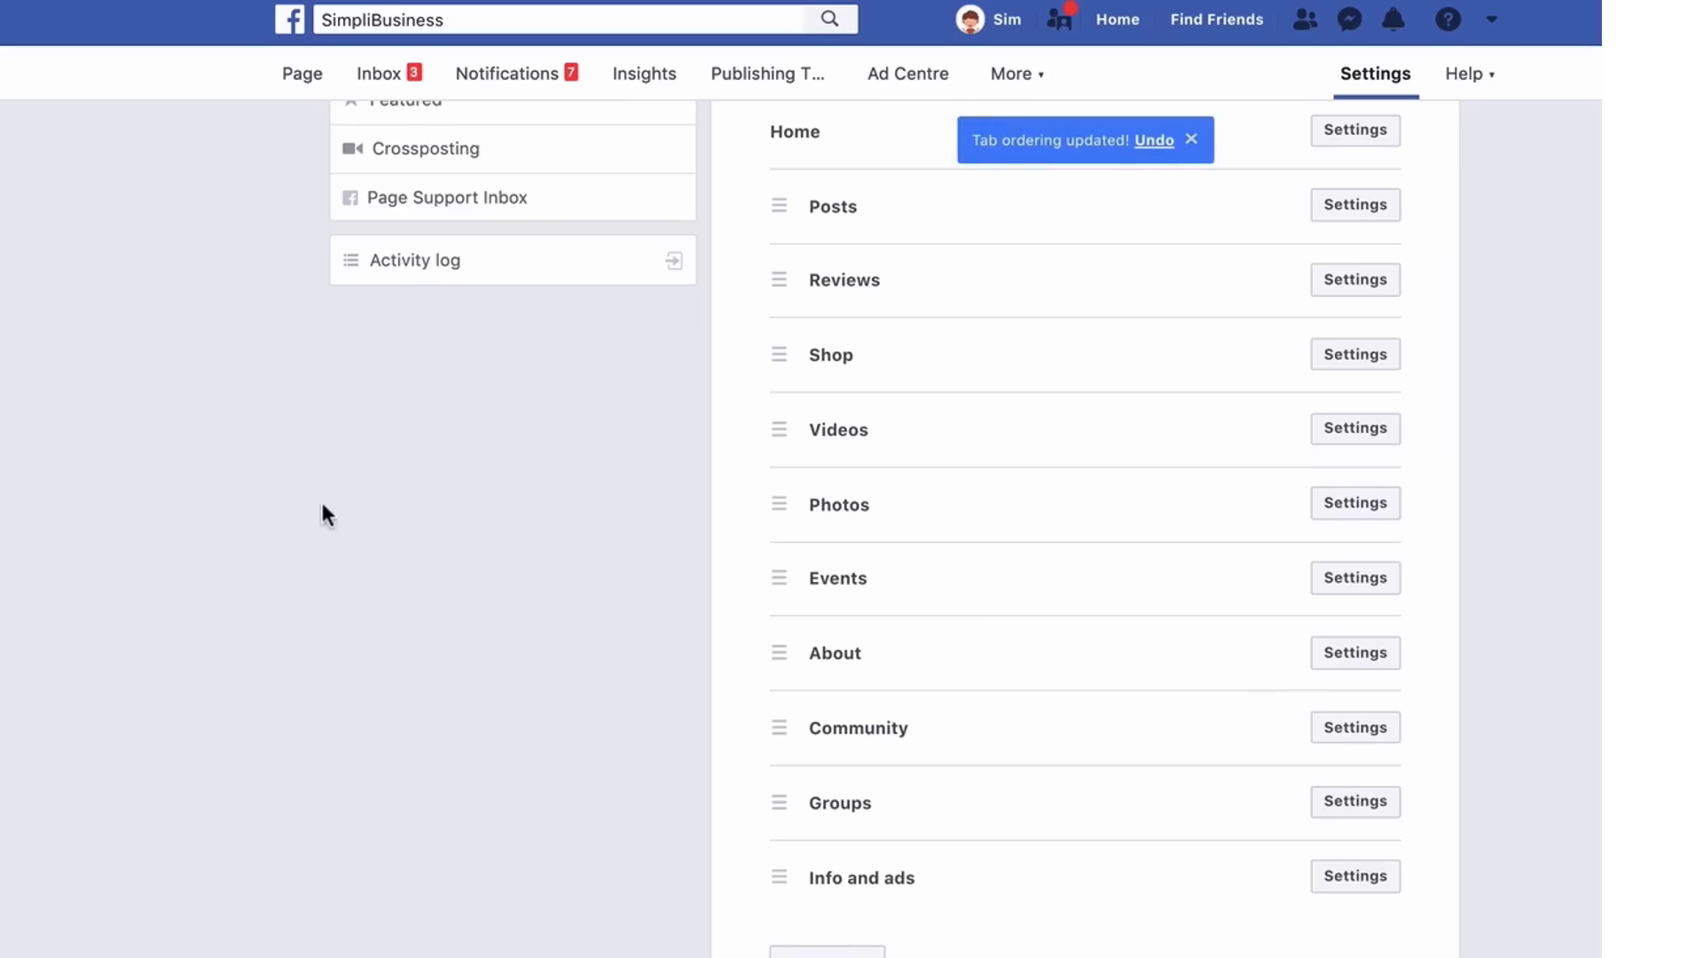
Return to the SimpliBusiness Page, expand its full list of sections and open the Shop section
scroll(323, 506, up, 8)
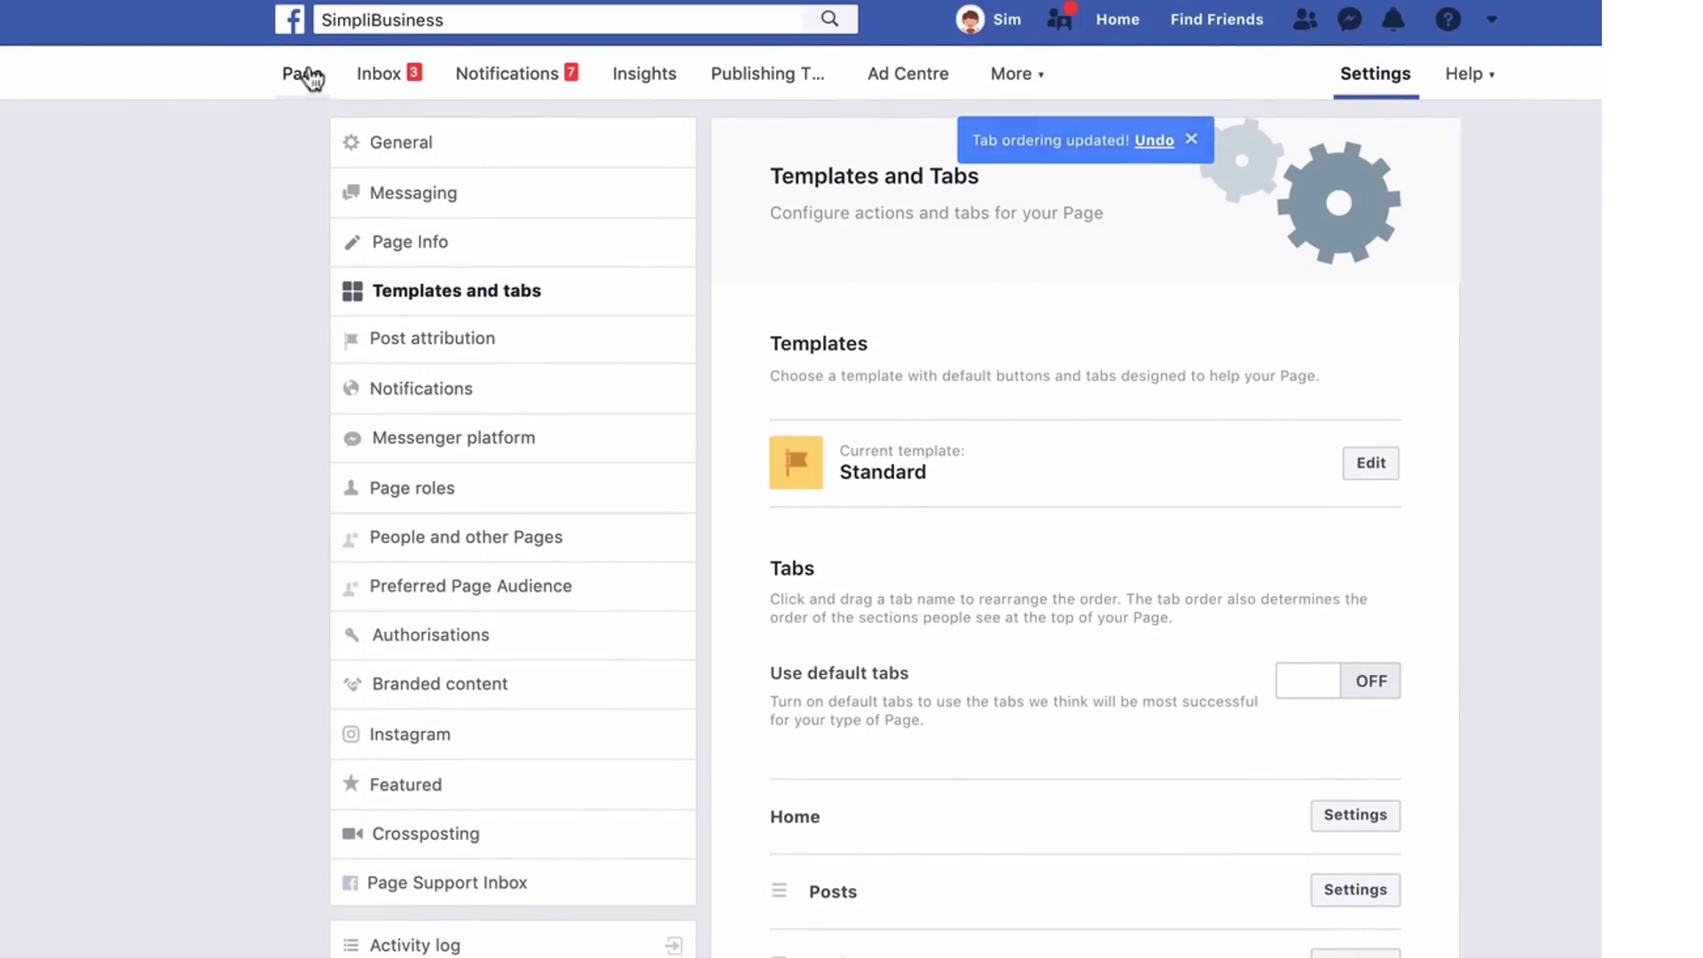
click(300, 78)
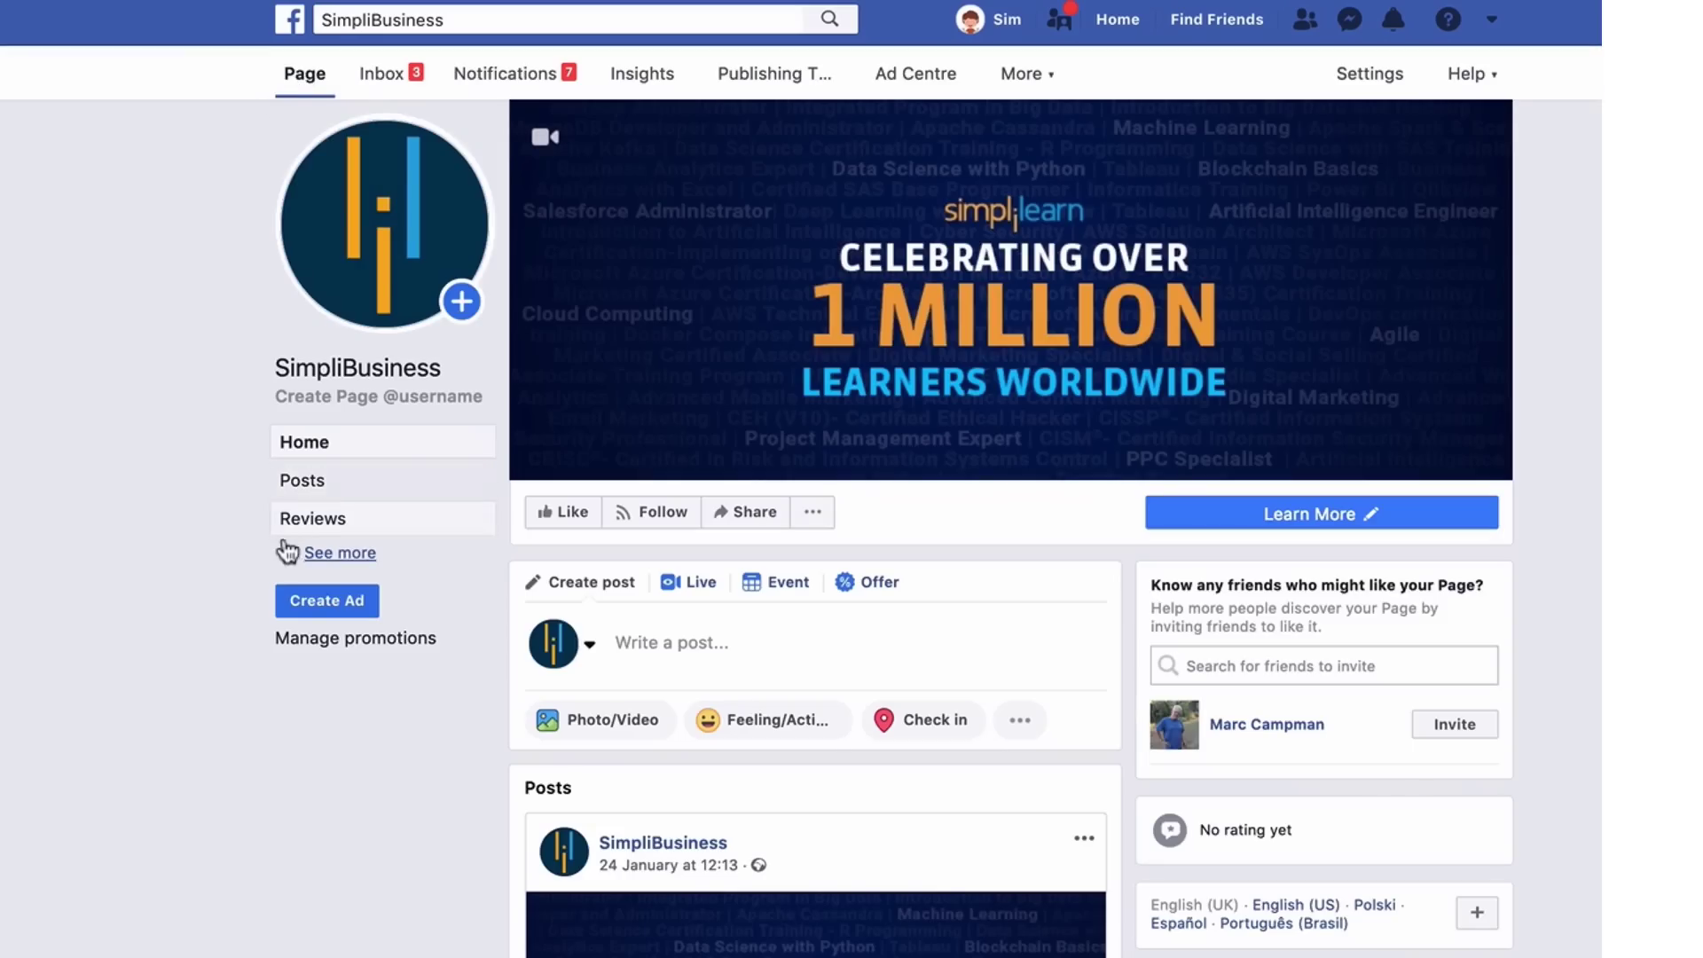
click(291, 555)
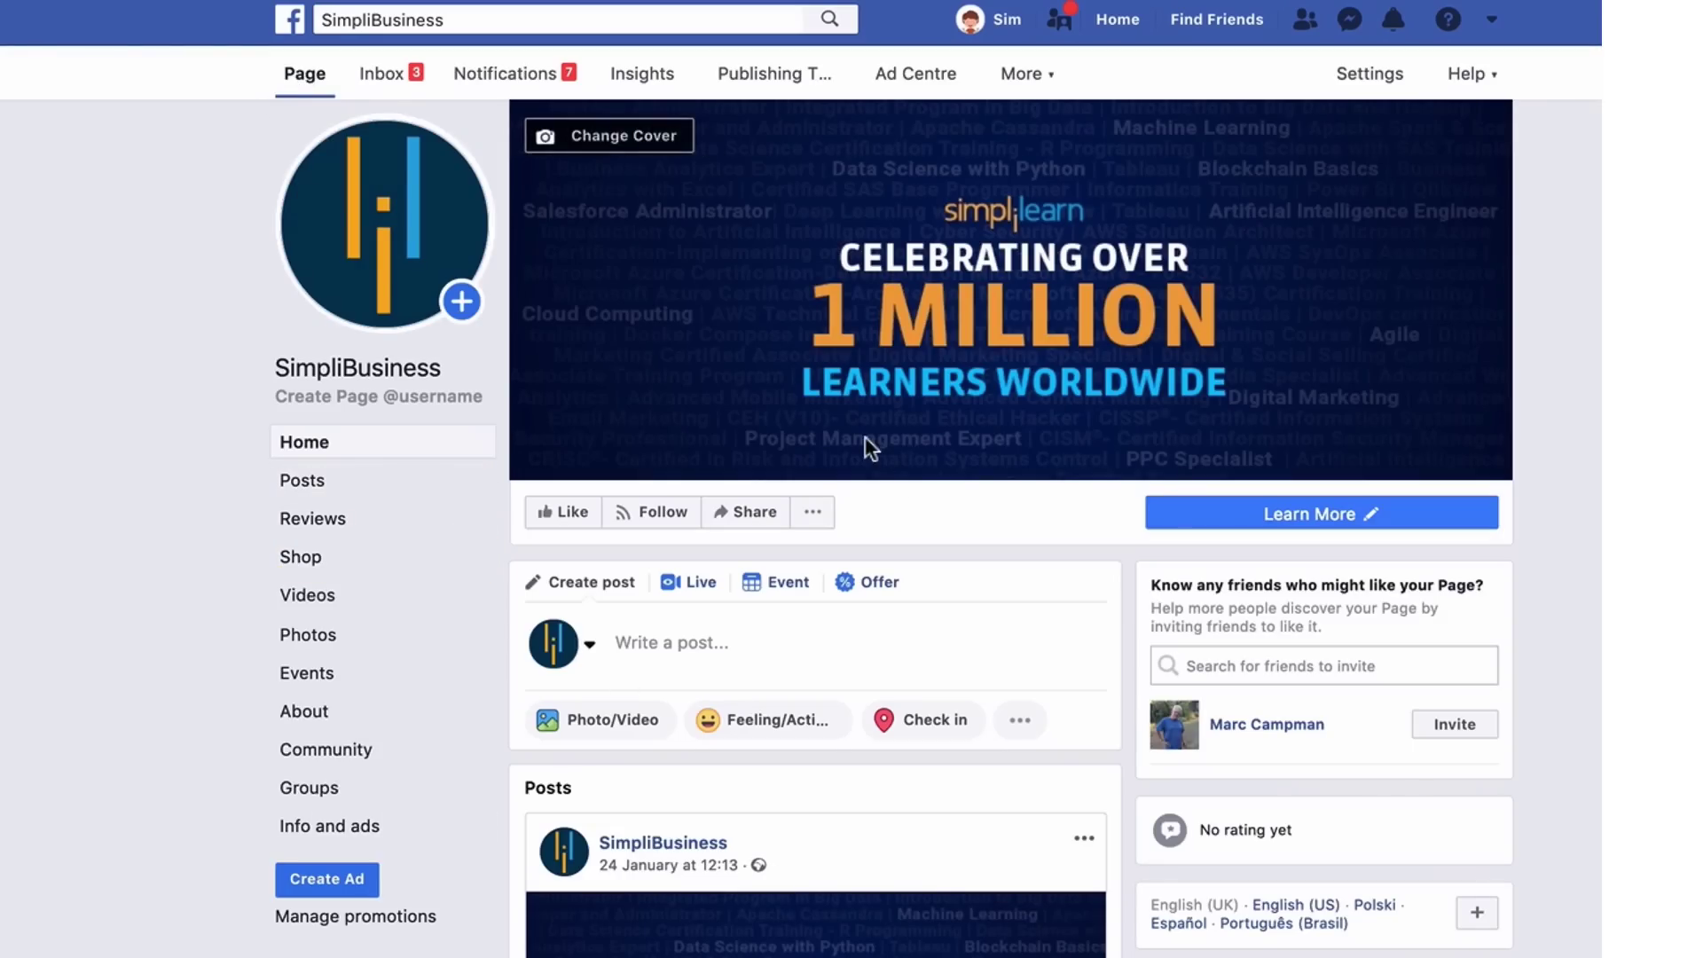
click(301, 557)
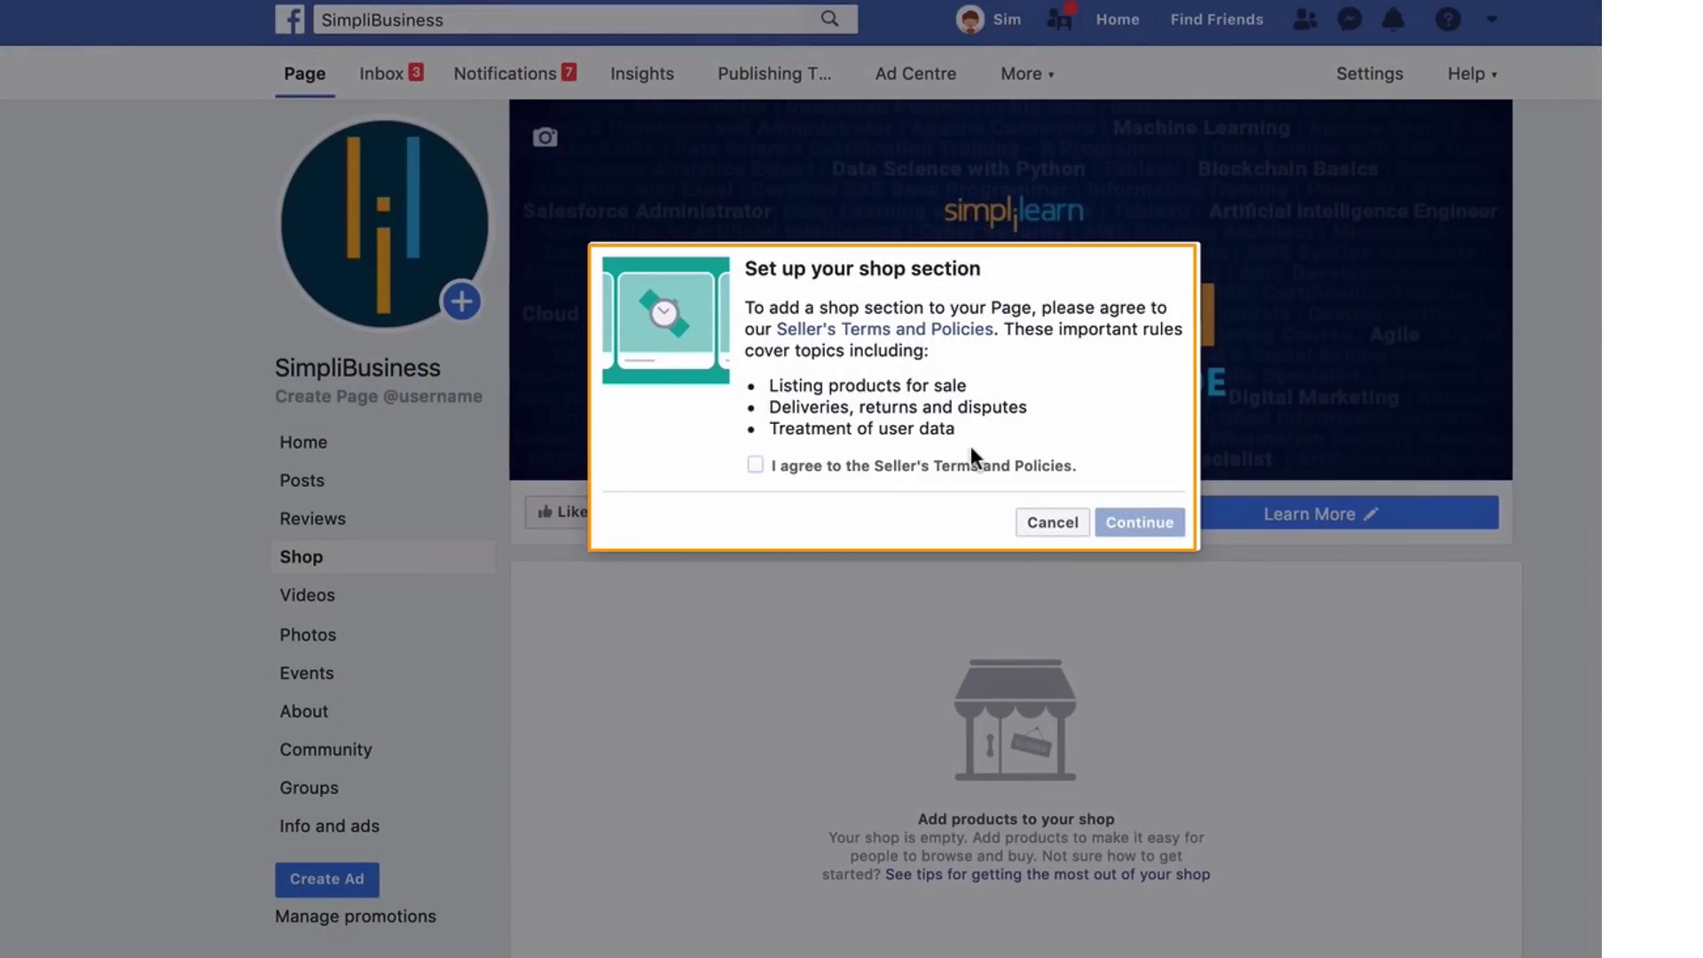
Agree to the Seller's Terms and Policies and set up the shop with Message to buy checkout and British Pound Sterling
click(753, 466)
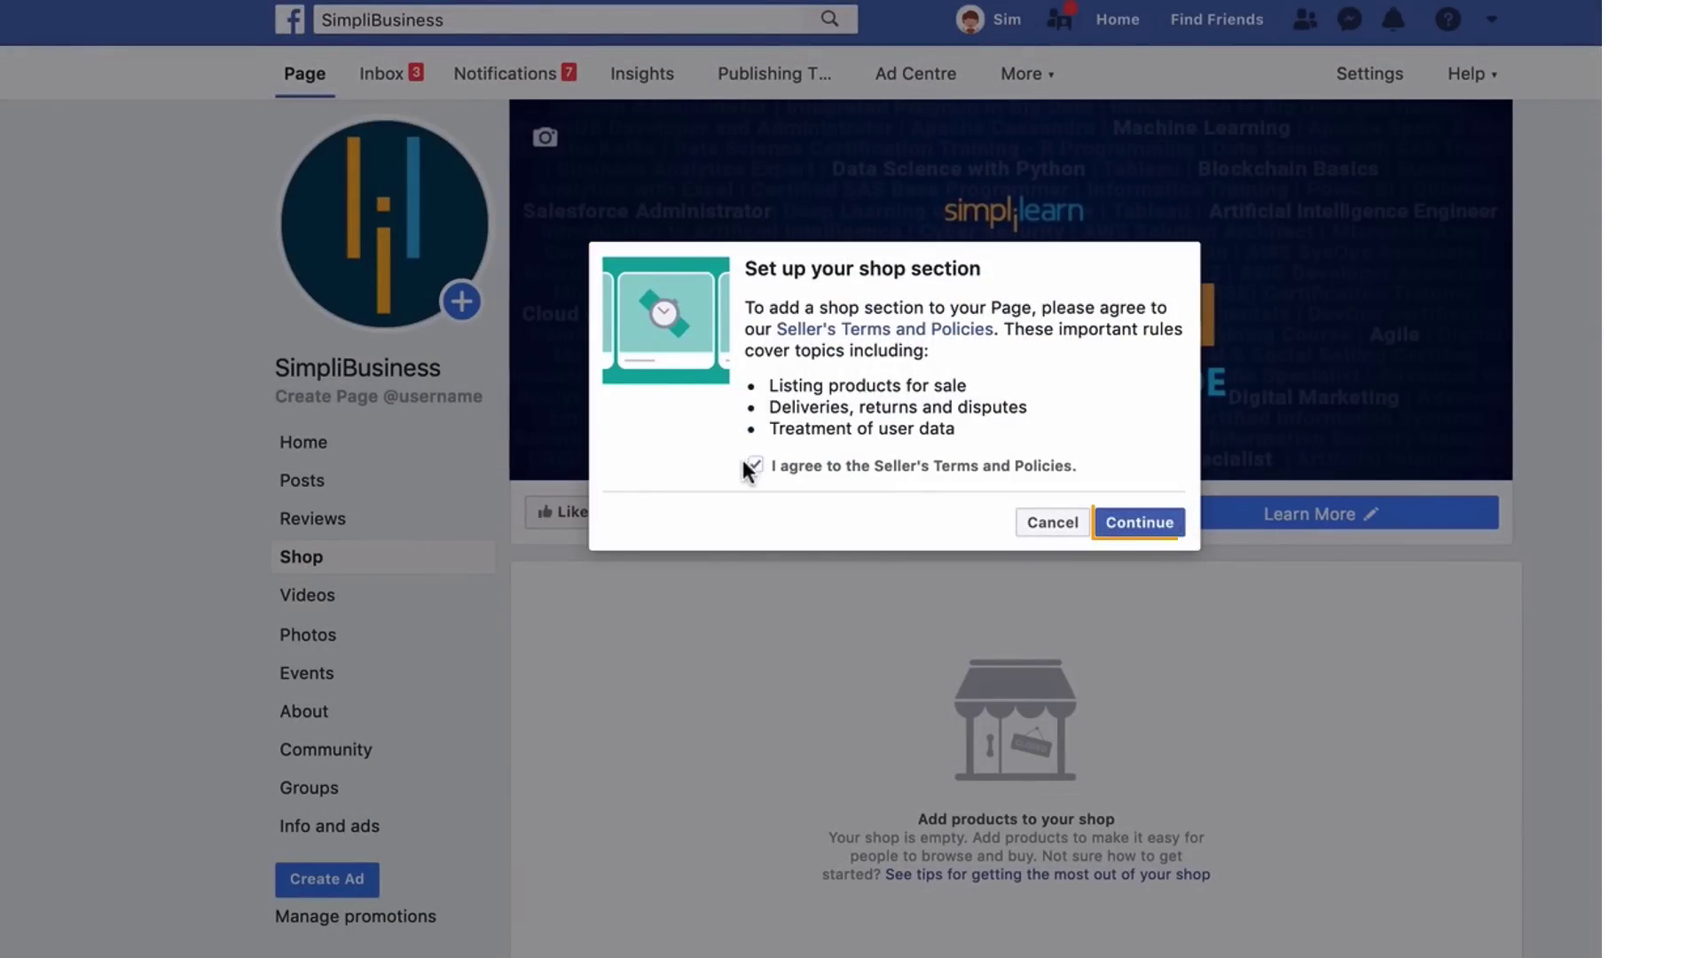
click(1139, 521)
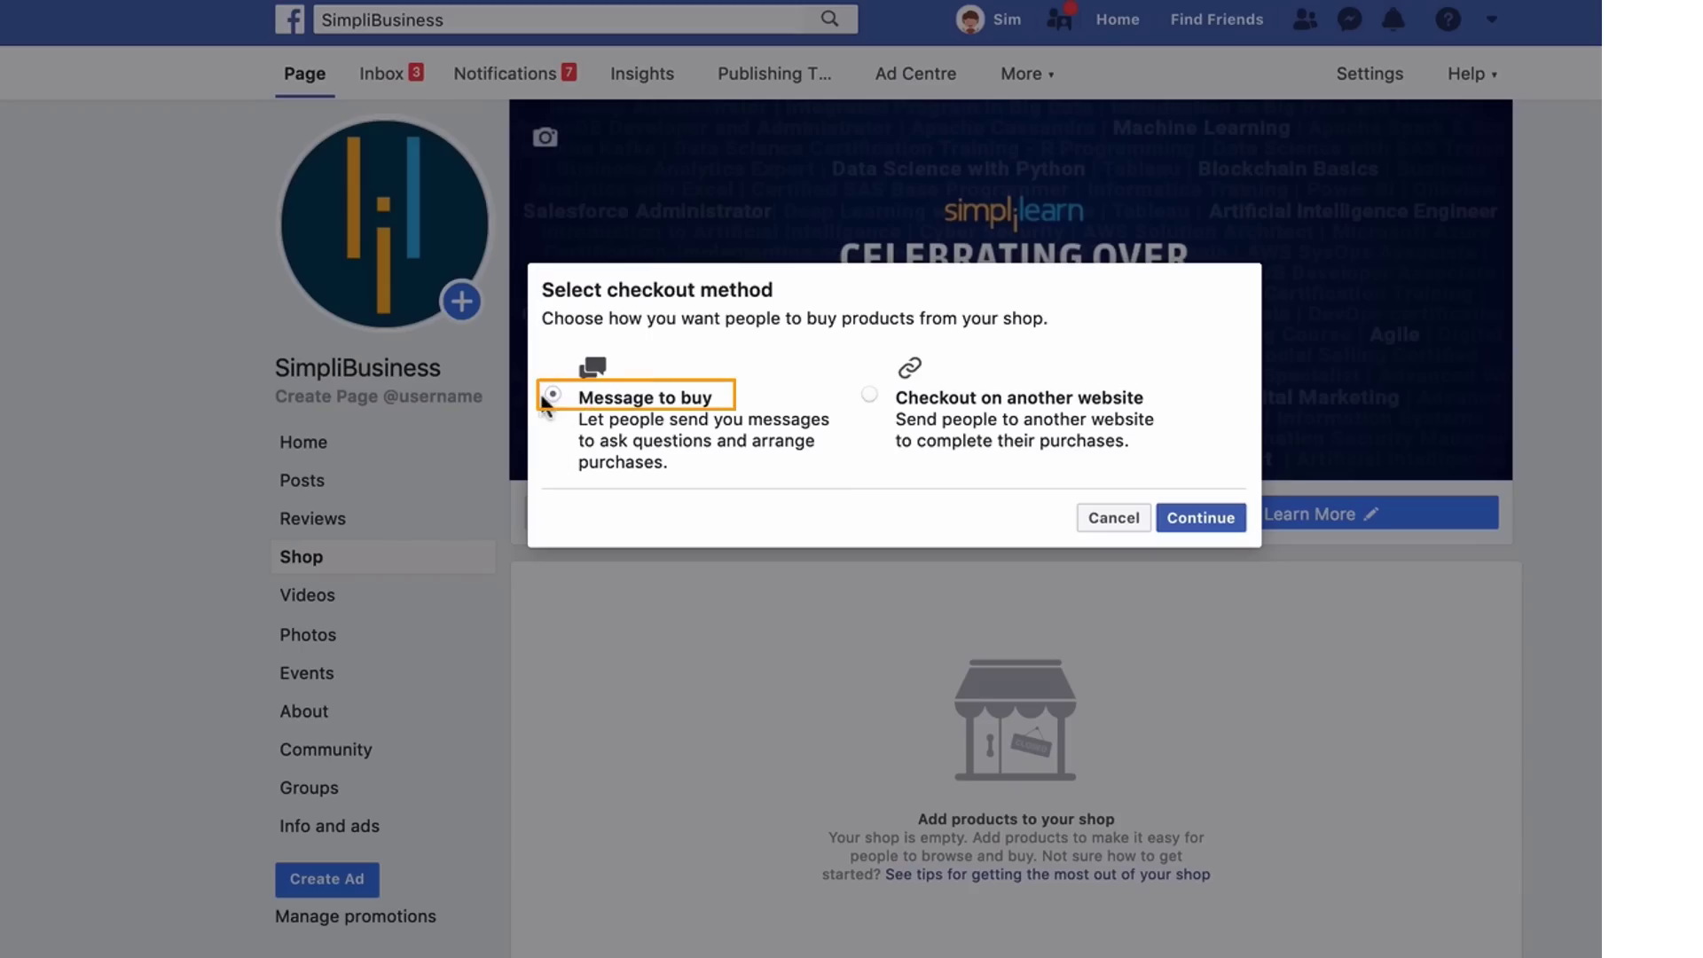
click(1193, 517)
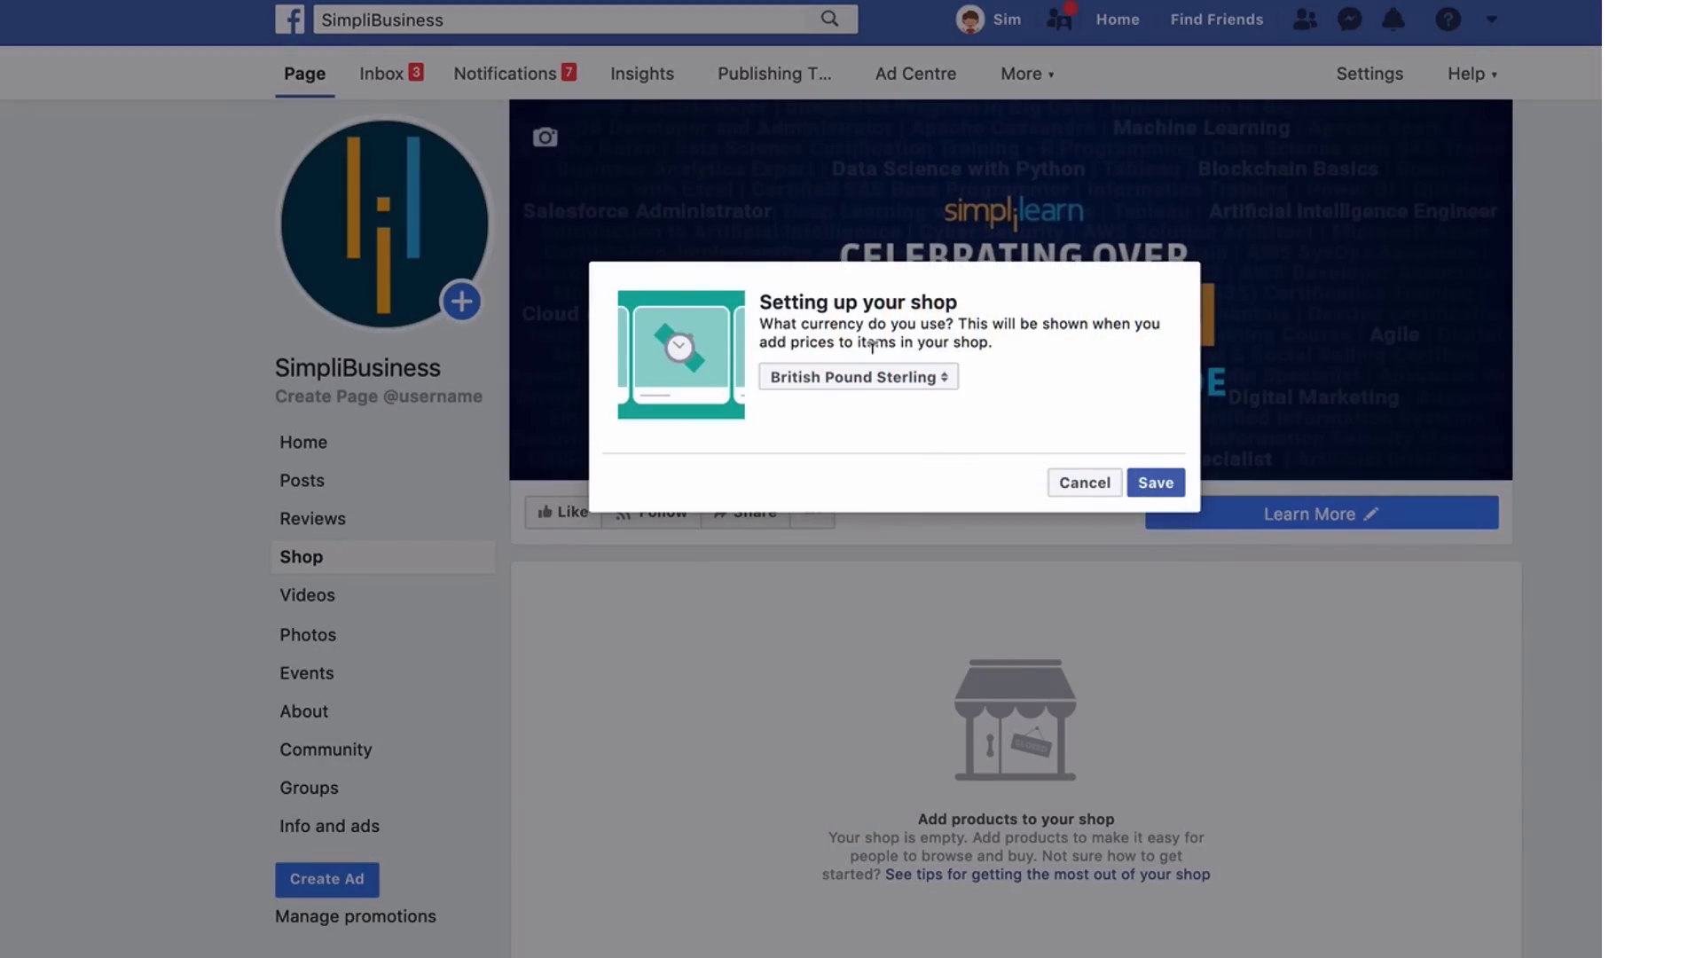
click(1149, 481)
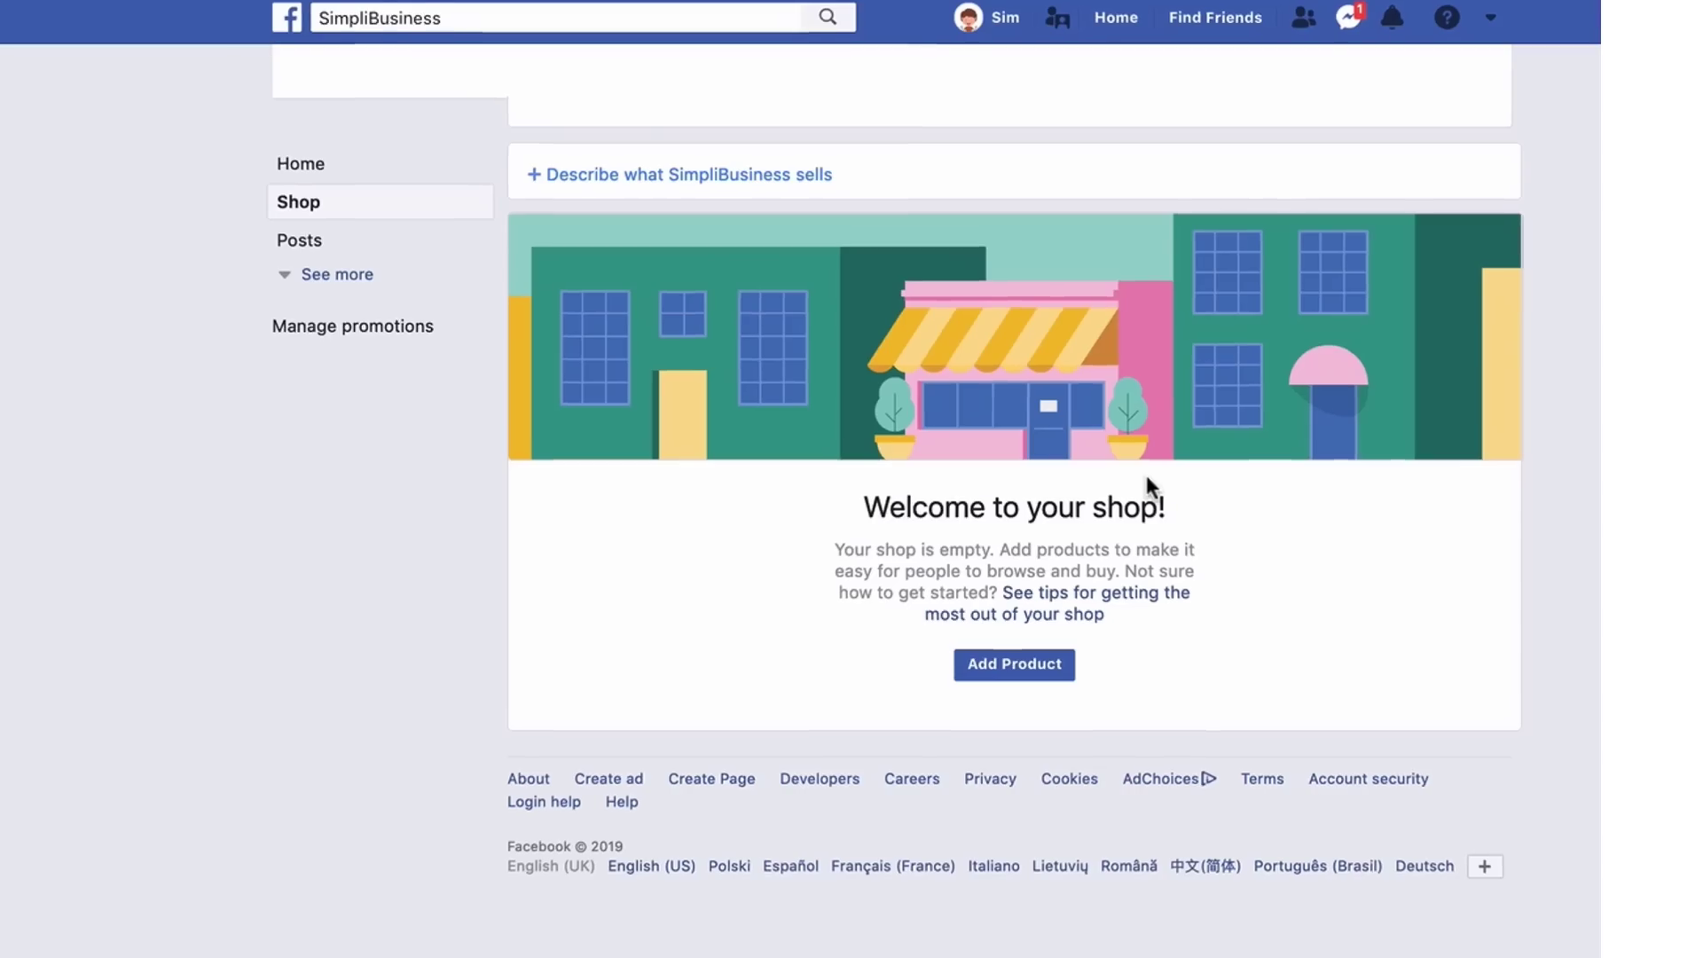
Describe what the shop sells as "Social Media Training products and services" and save the description
scroll(493, 642, up, 1)
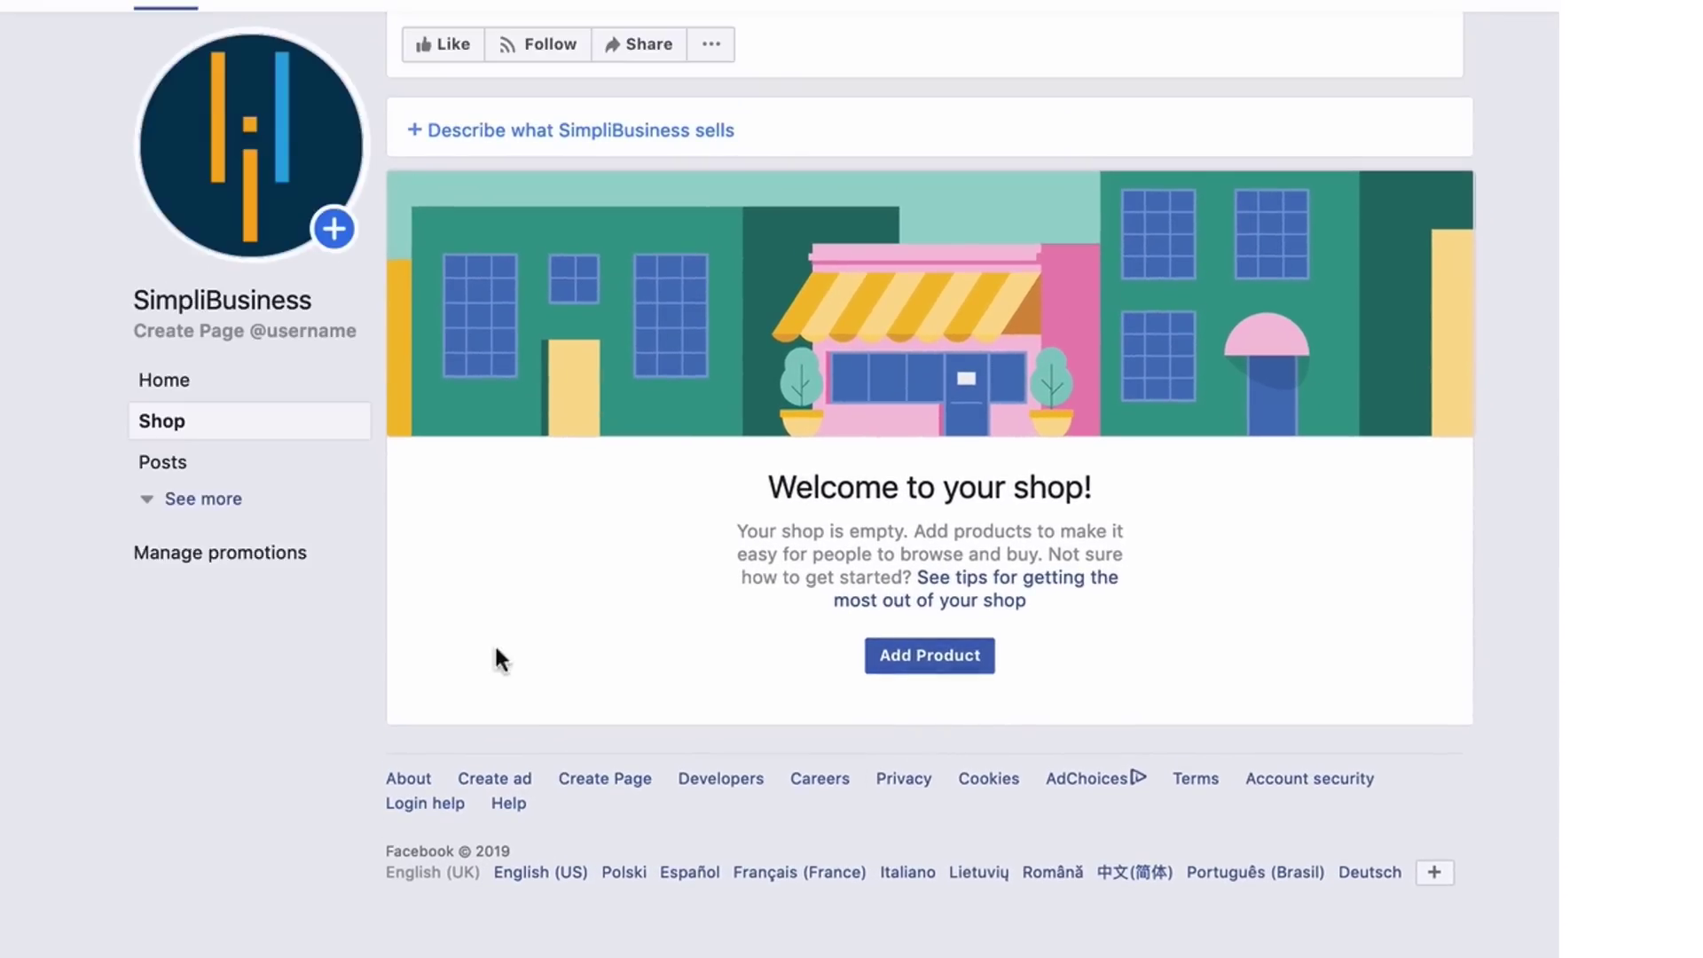
scroll(764, 199, up, 5)
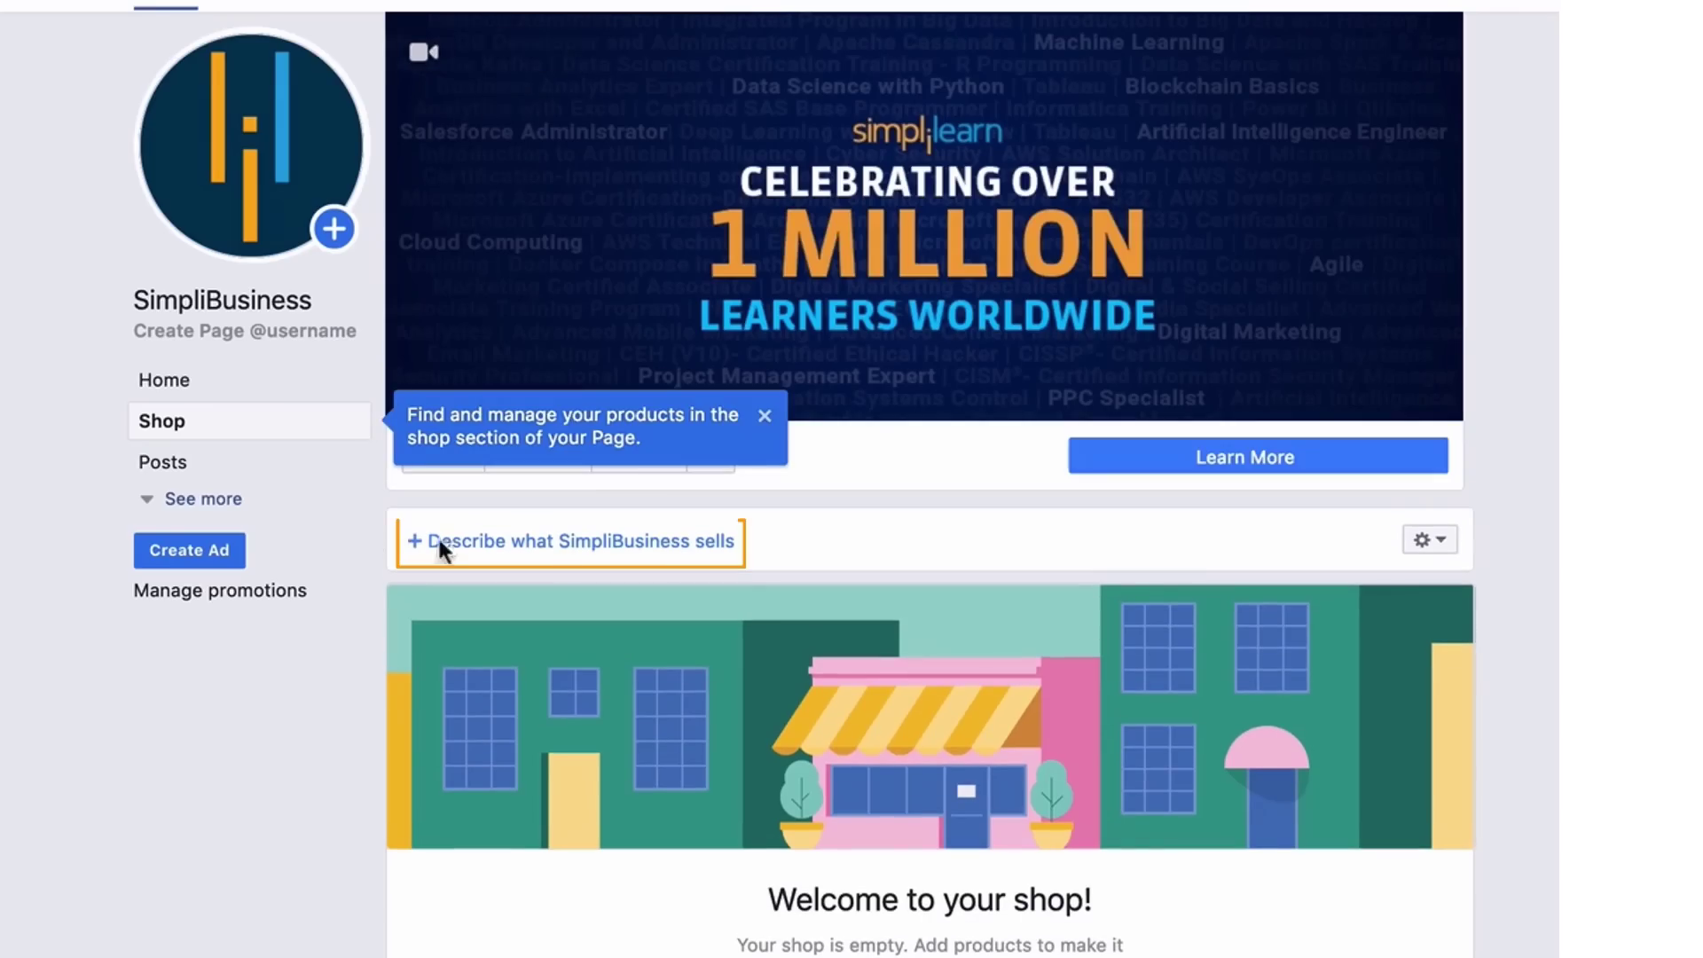
click(518, 543)
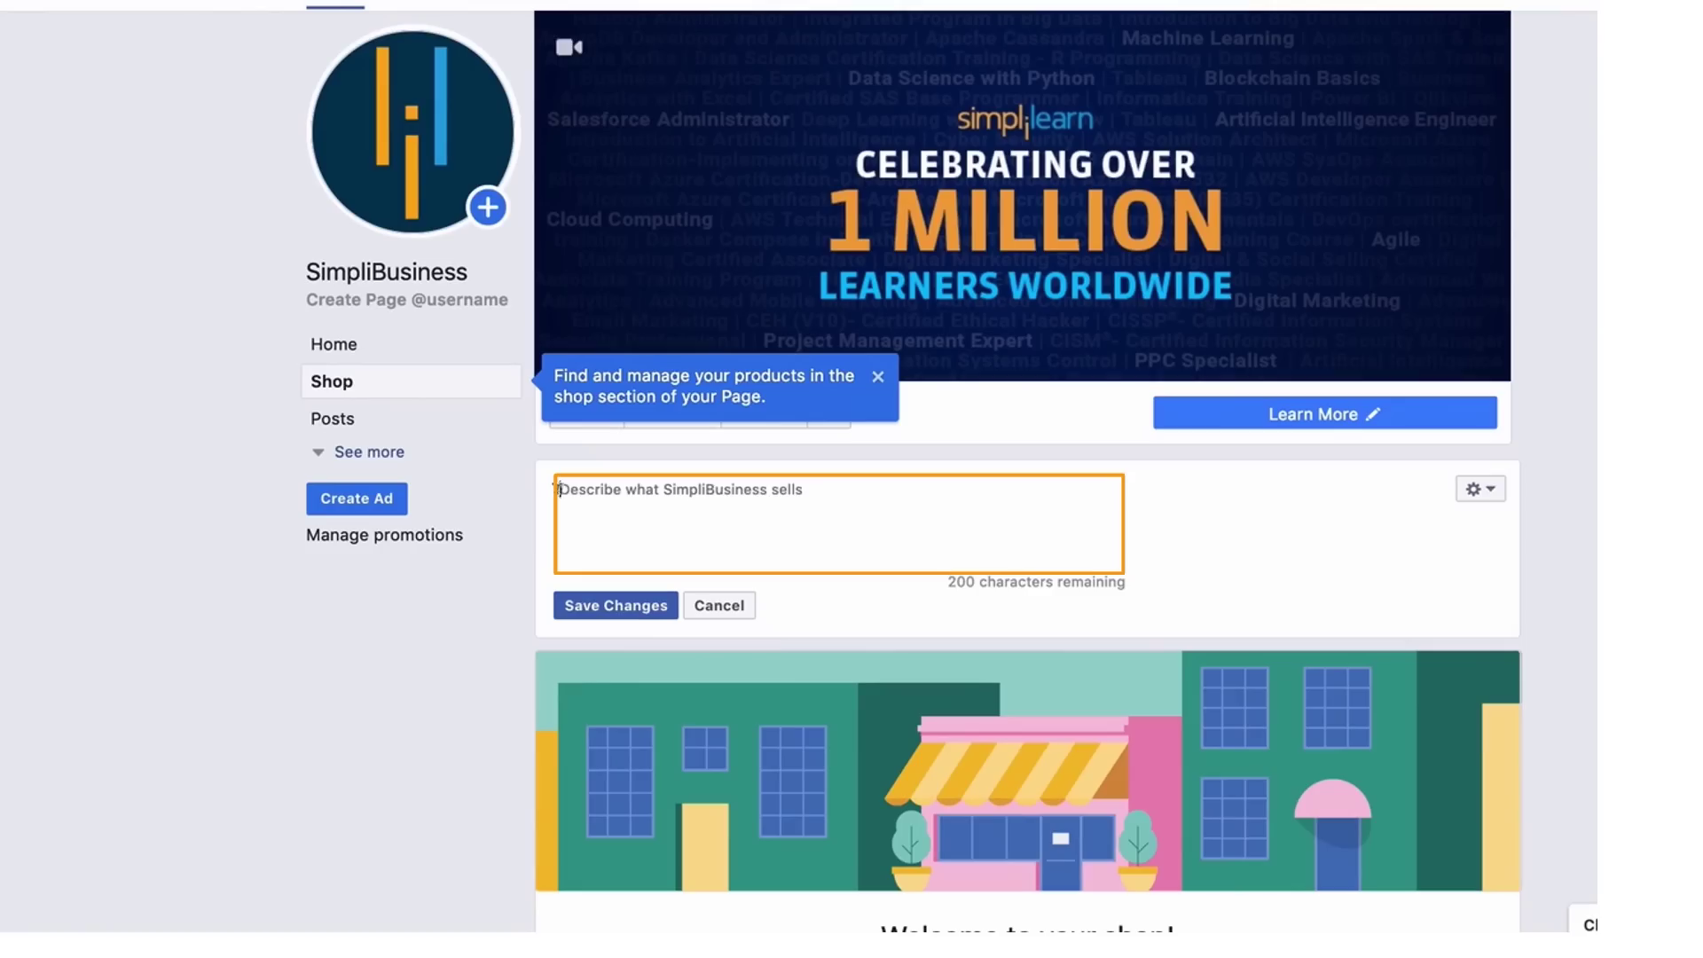
text(Social Med)
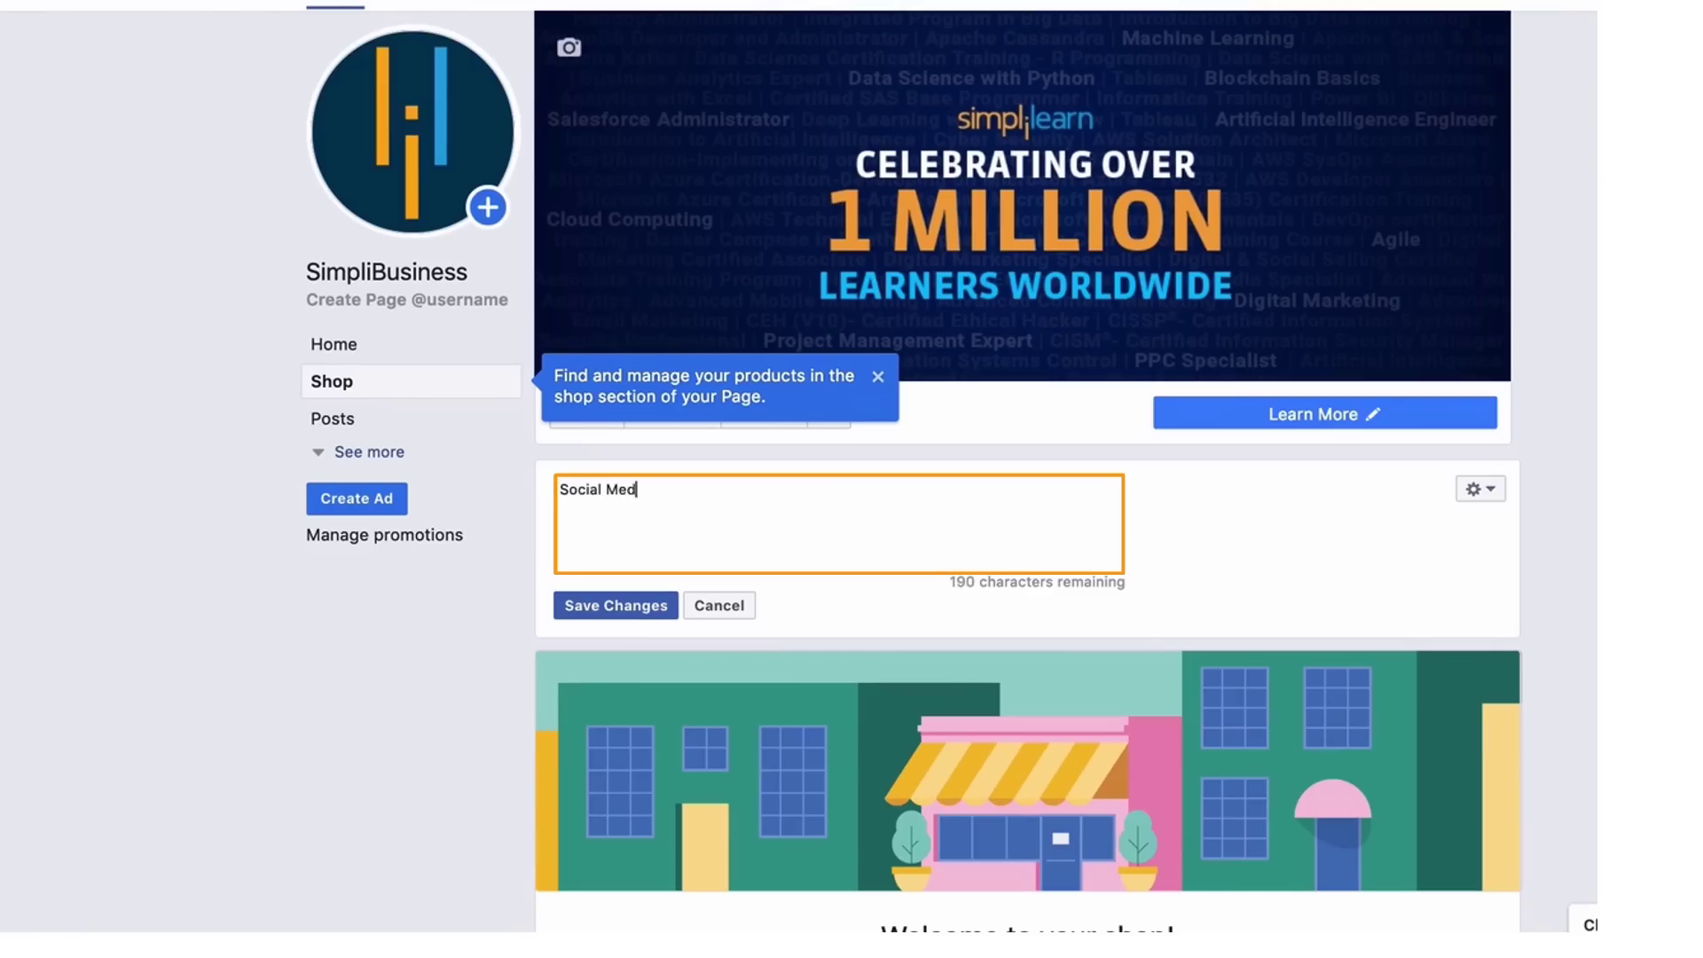
text(ia Training product)
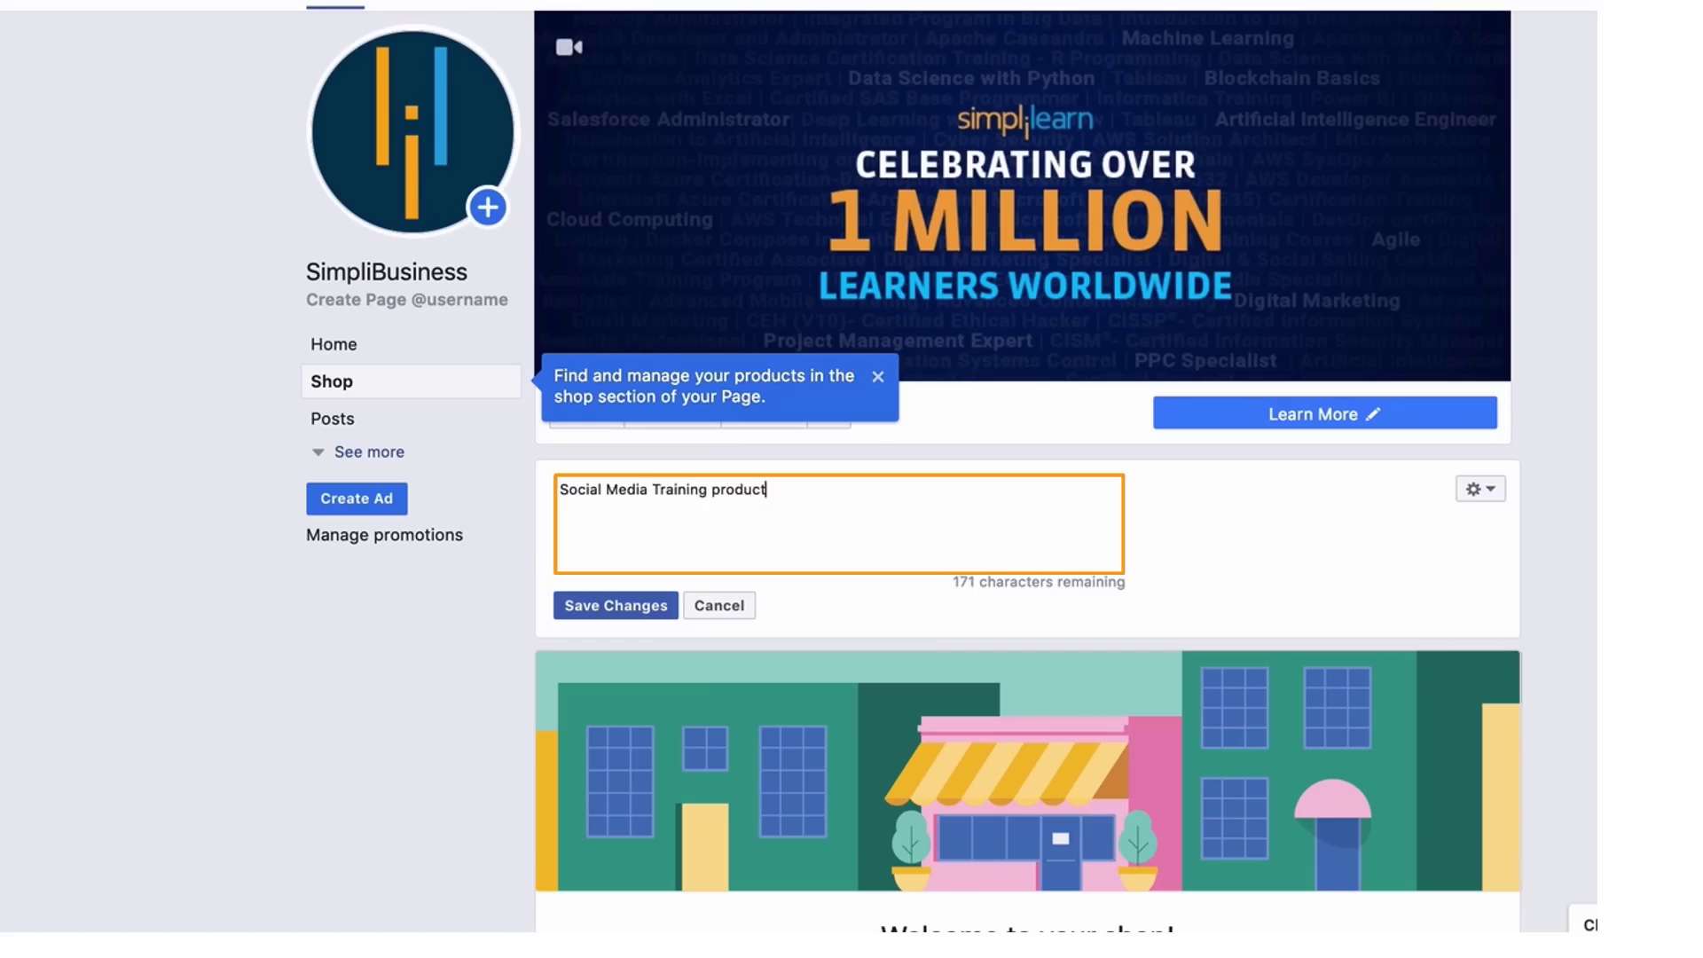
text(s and services)
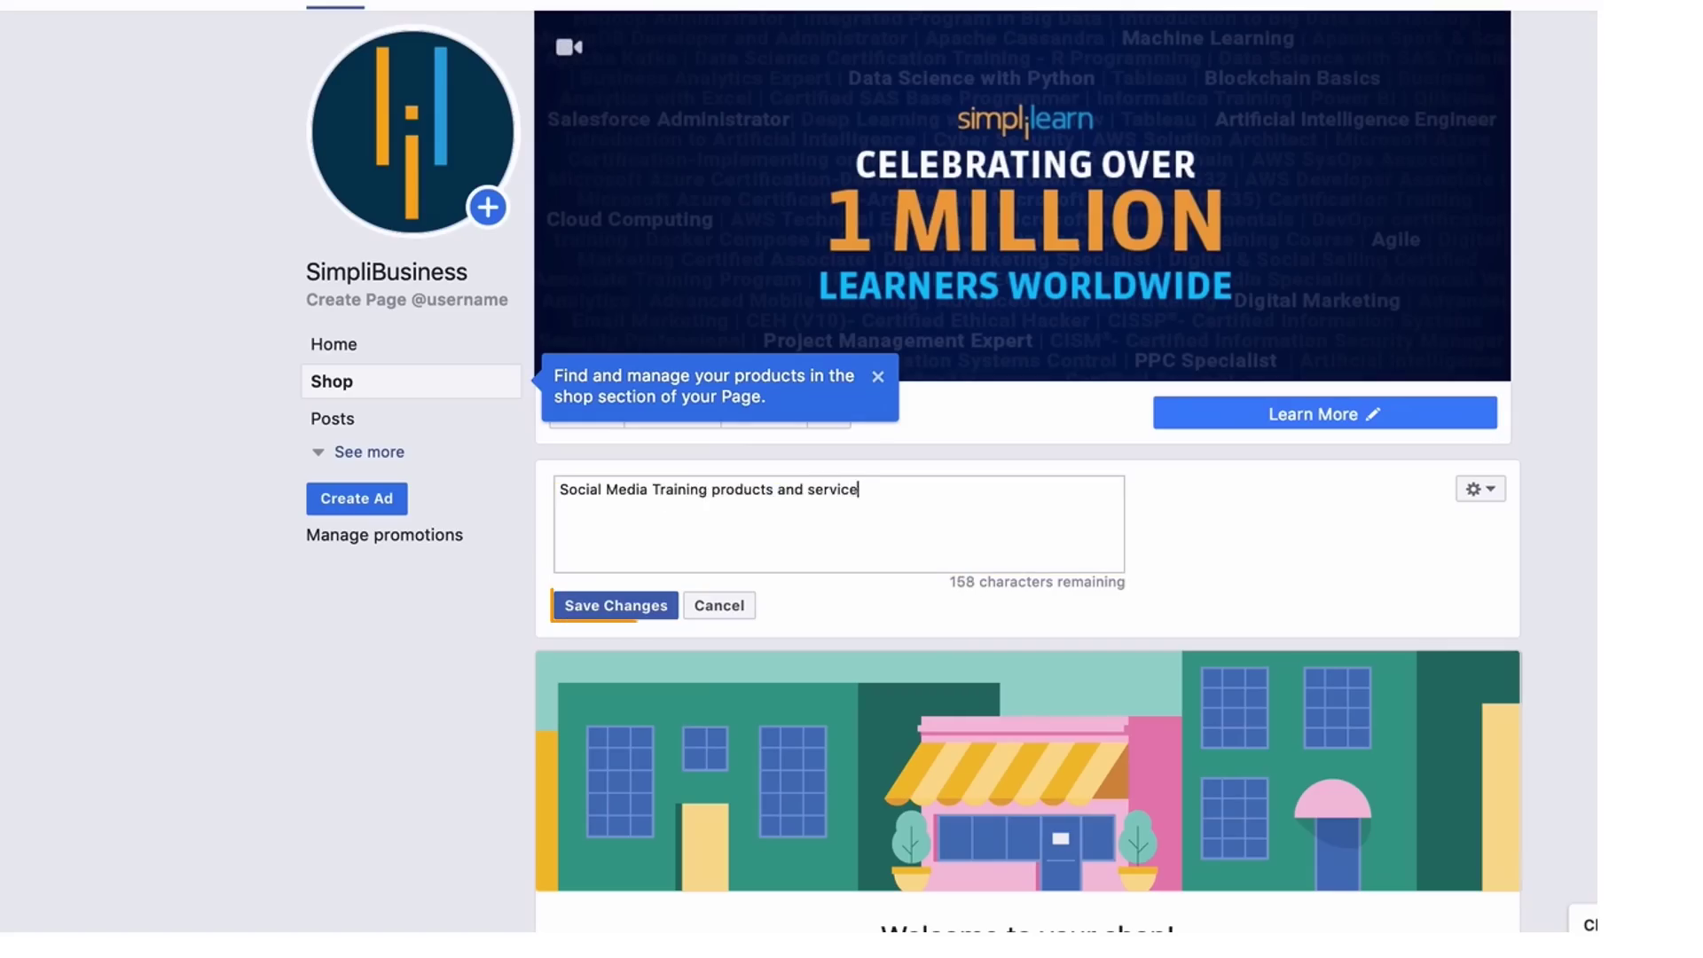
click(621, 608)
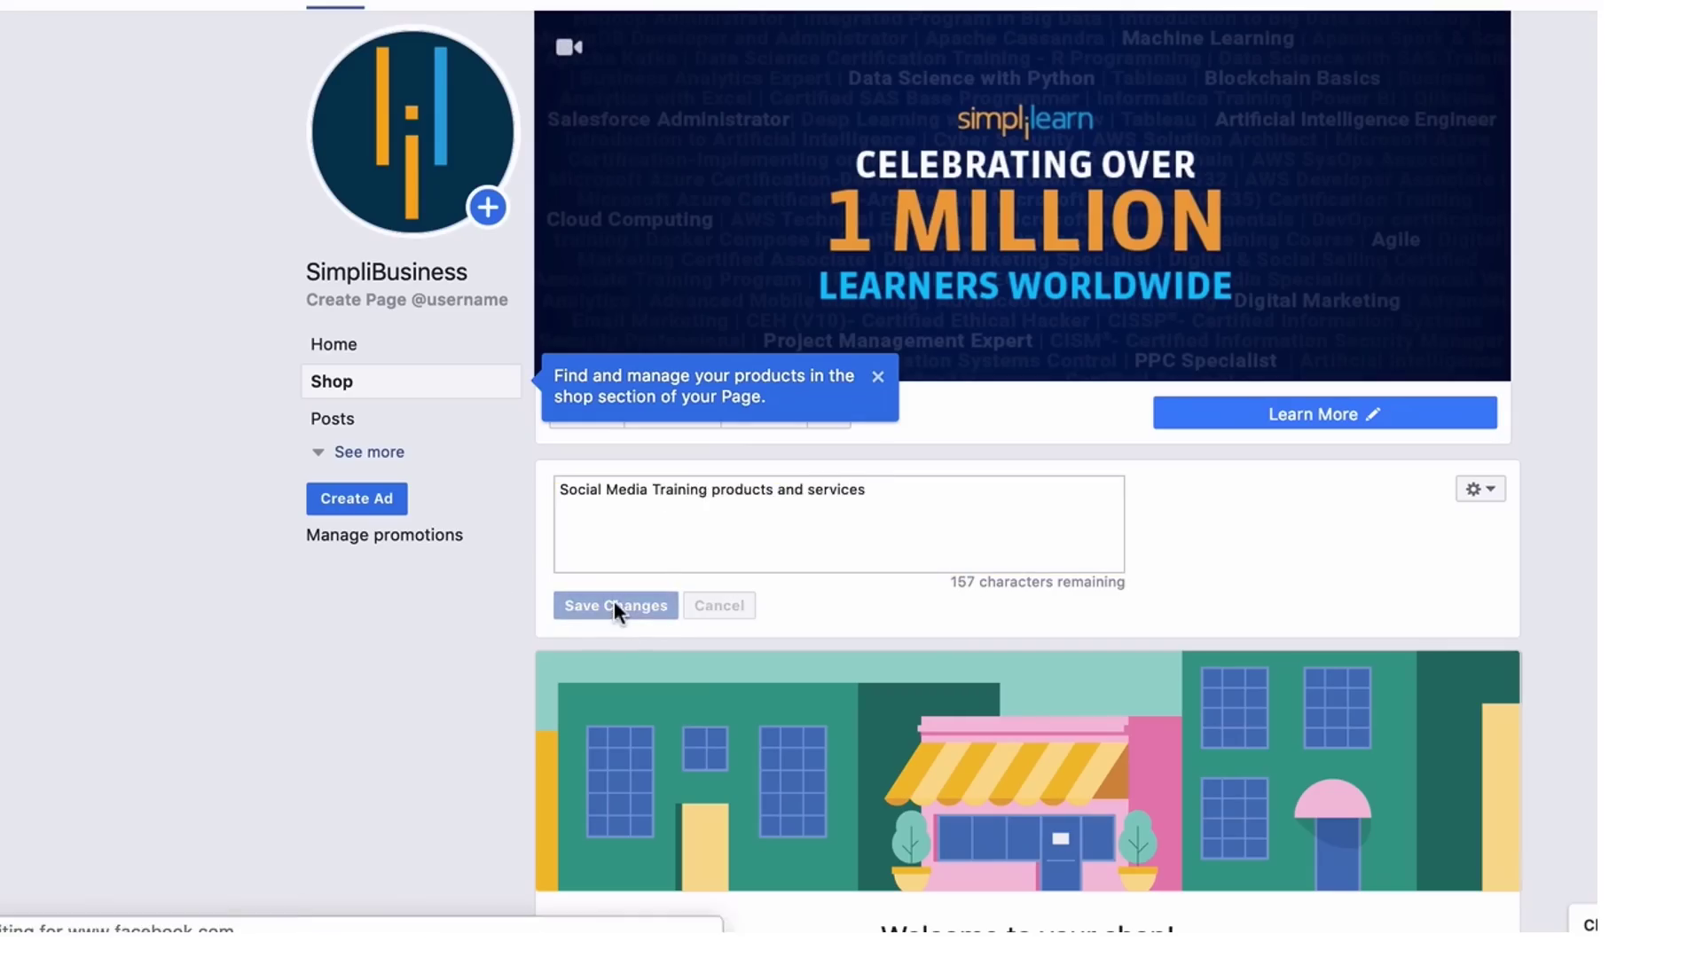
Start a new shop product and give it the photo Prod01.jpg from the Desktop folder
scroll(1036, 713, down, 3)
click(1037, 716)
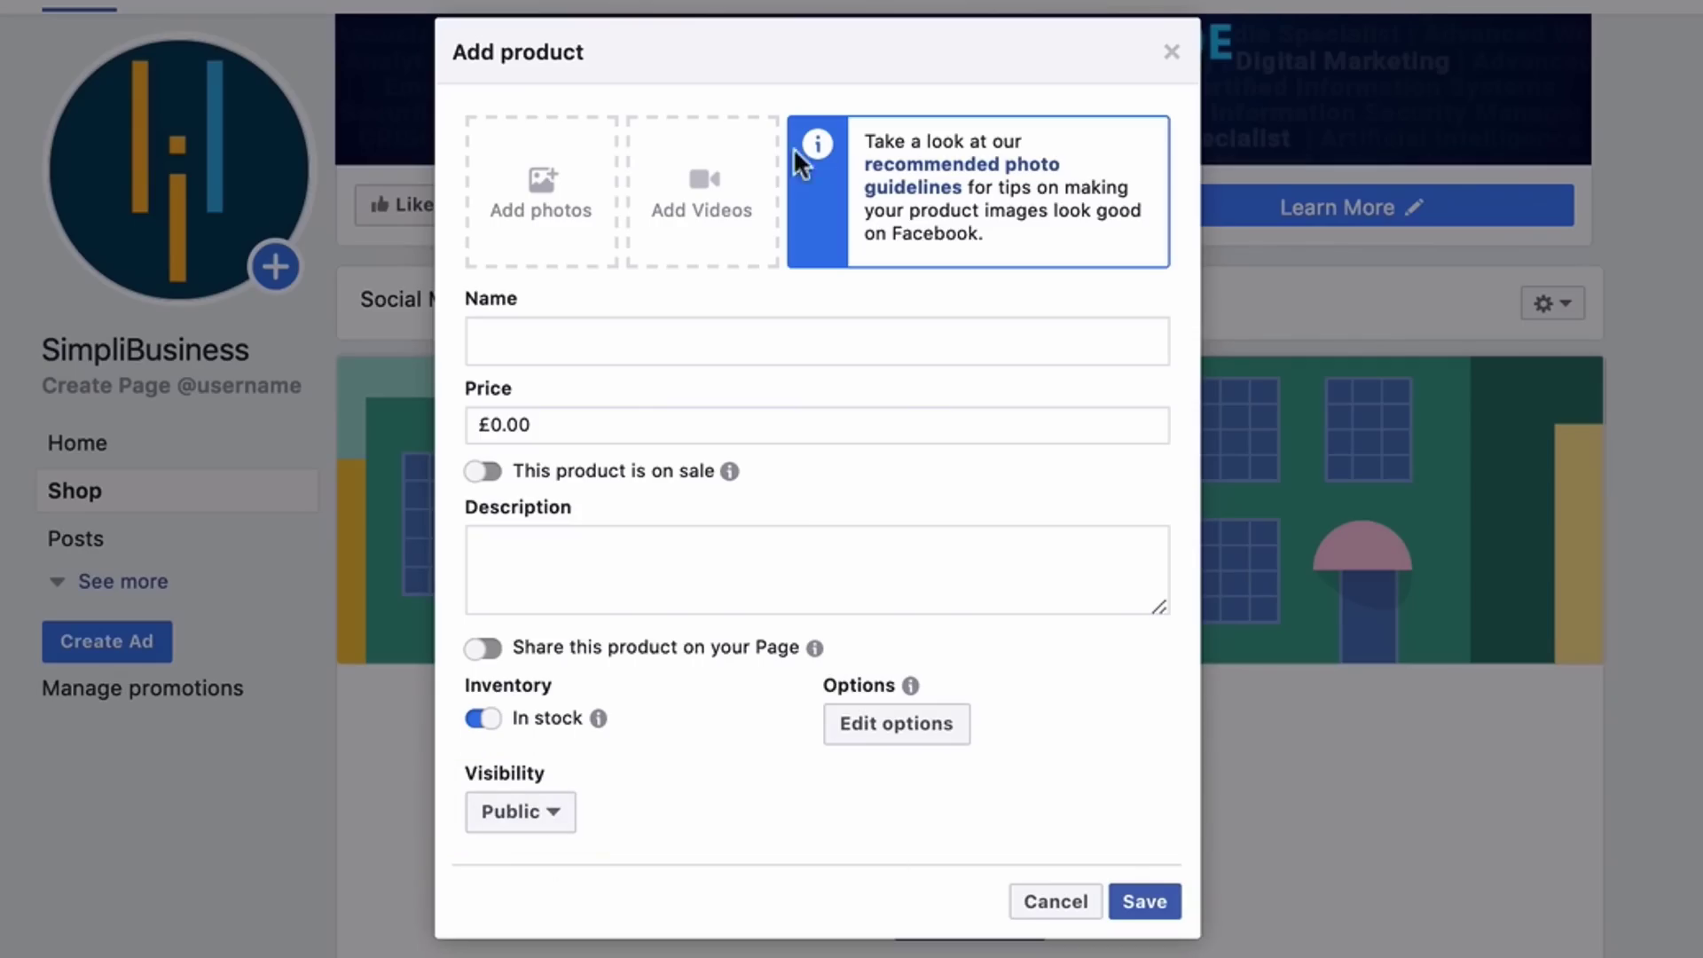
click(544, 183)
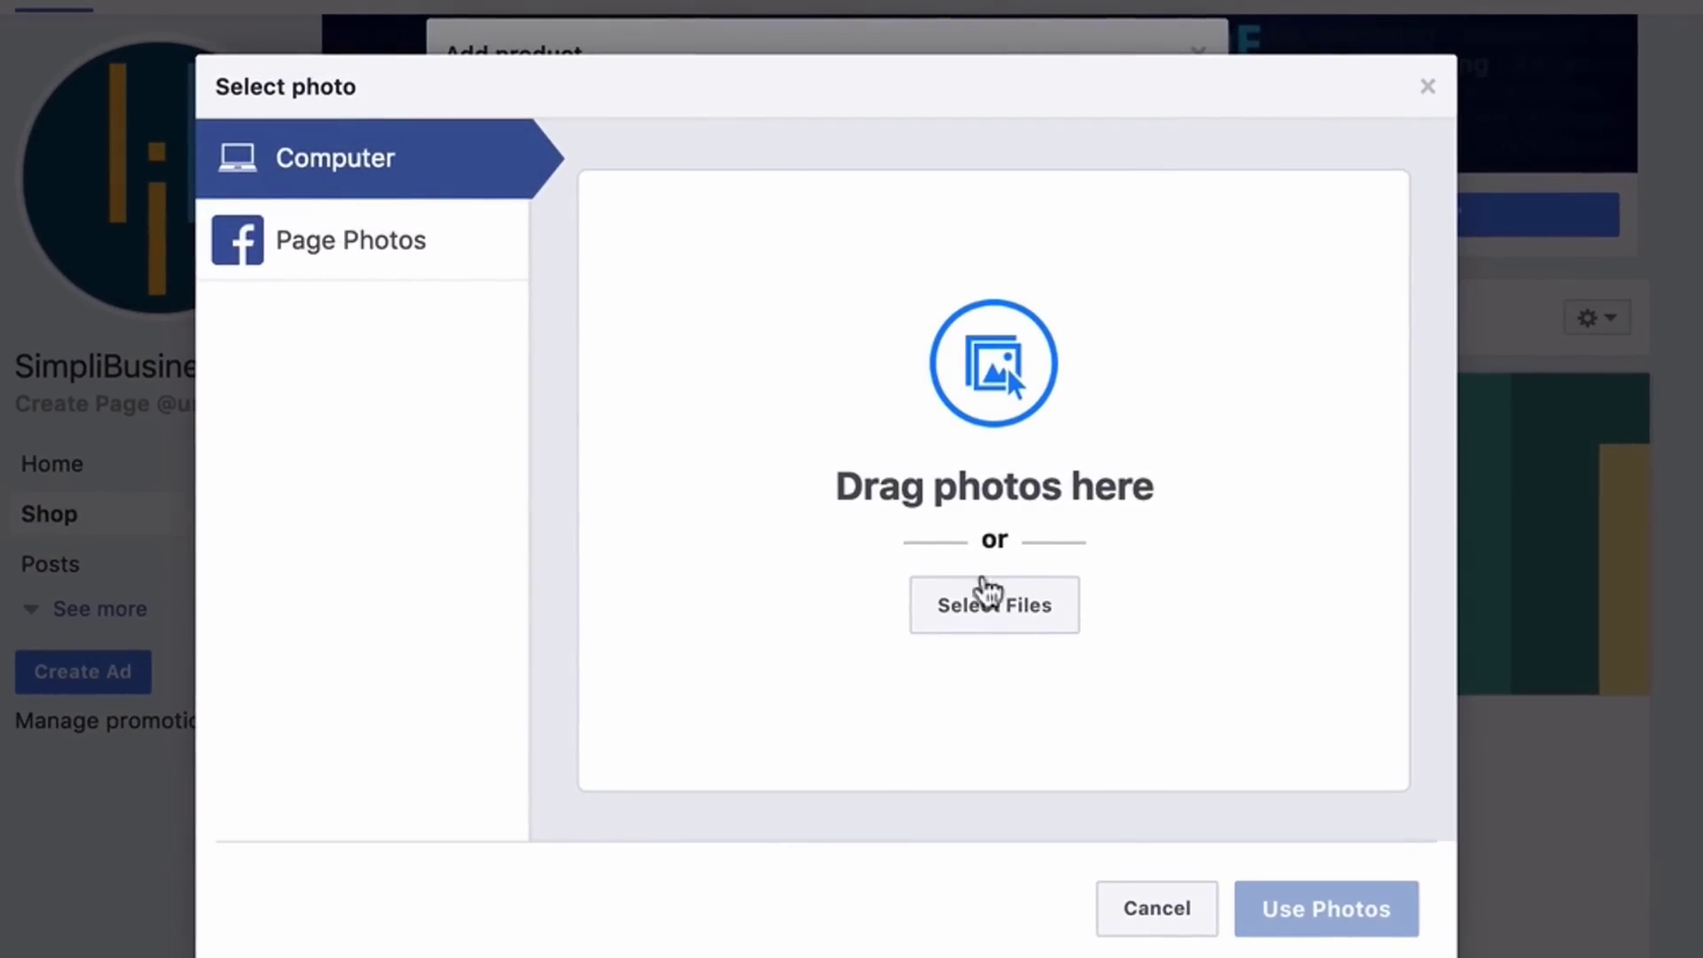
click(1028, 603)
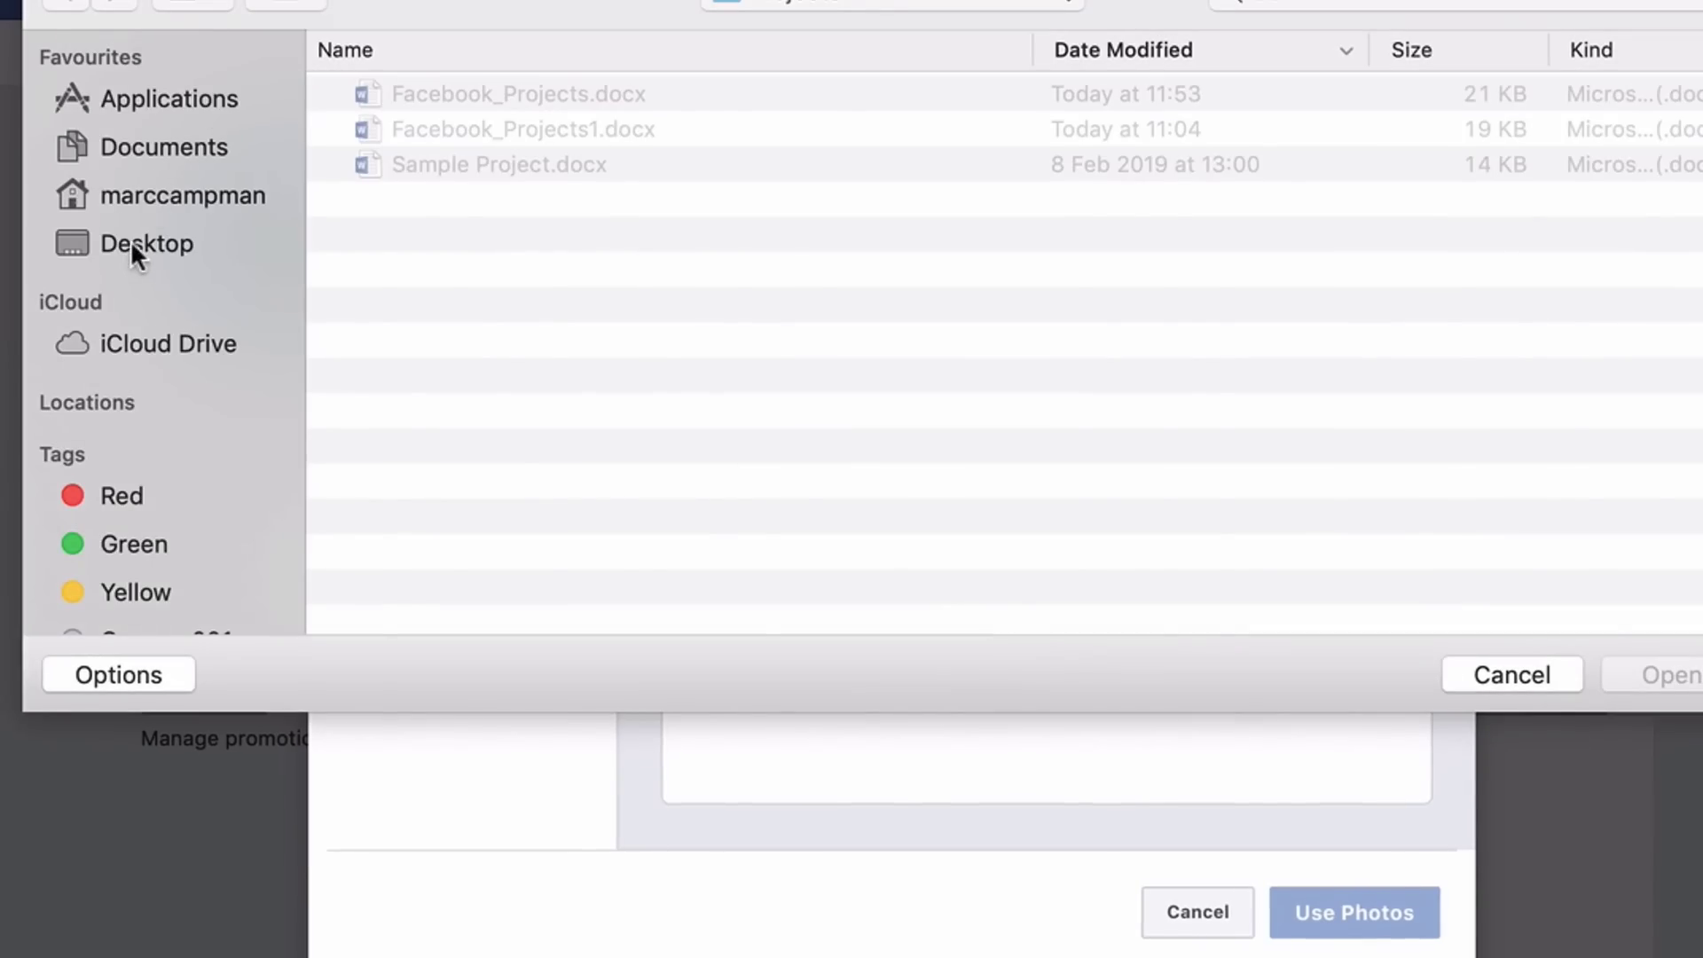
click(130, 243)
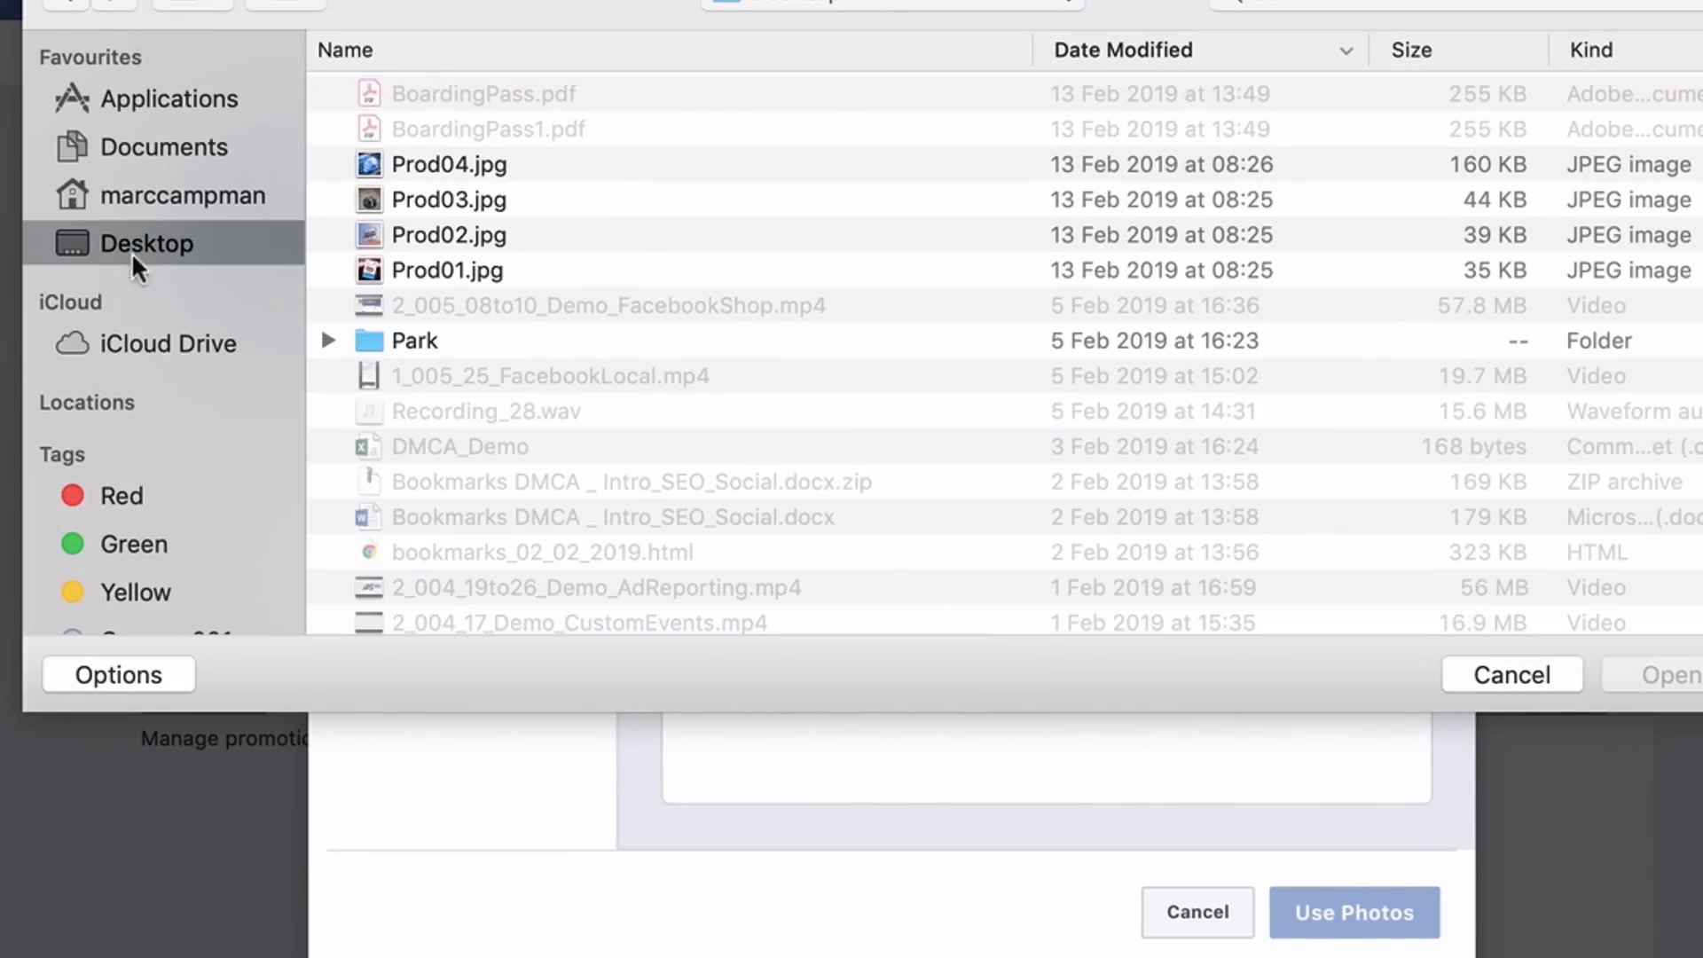
double_click(413, 268)
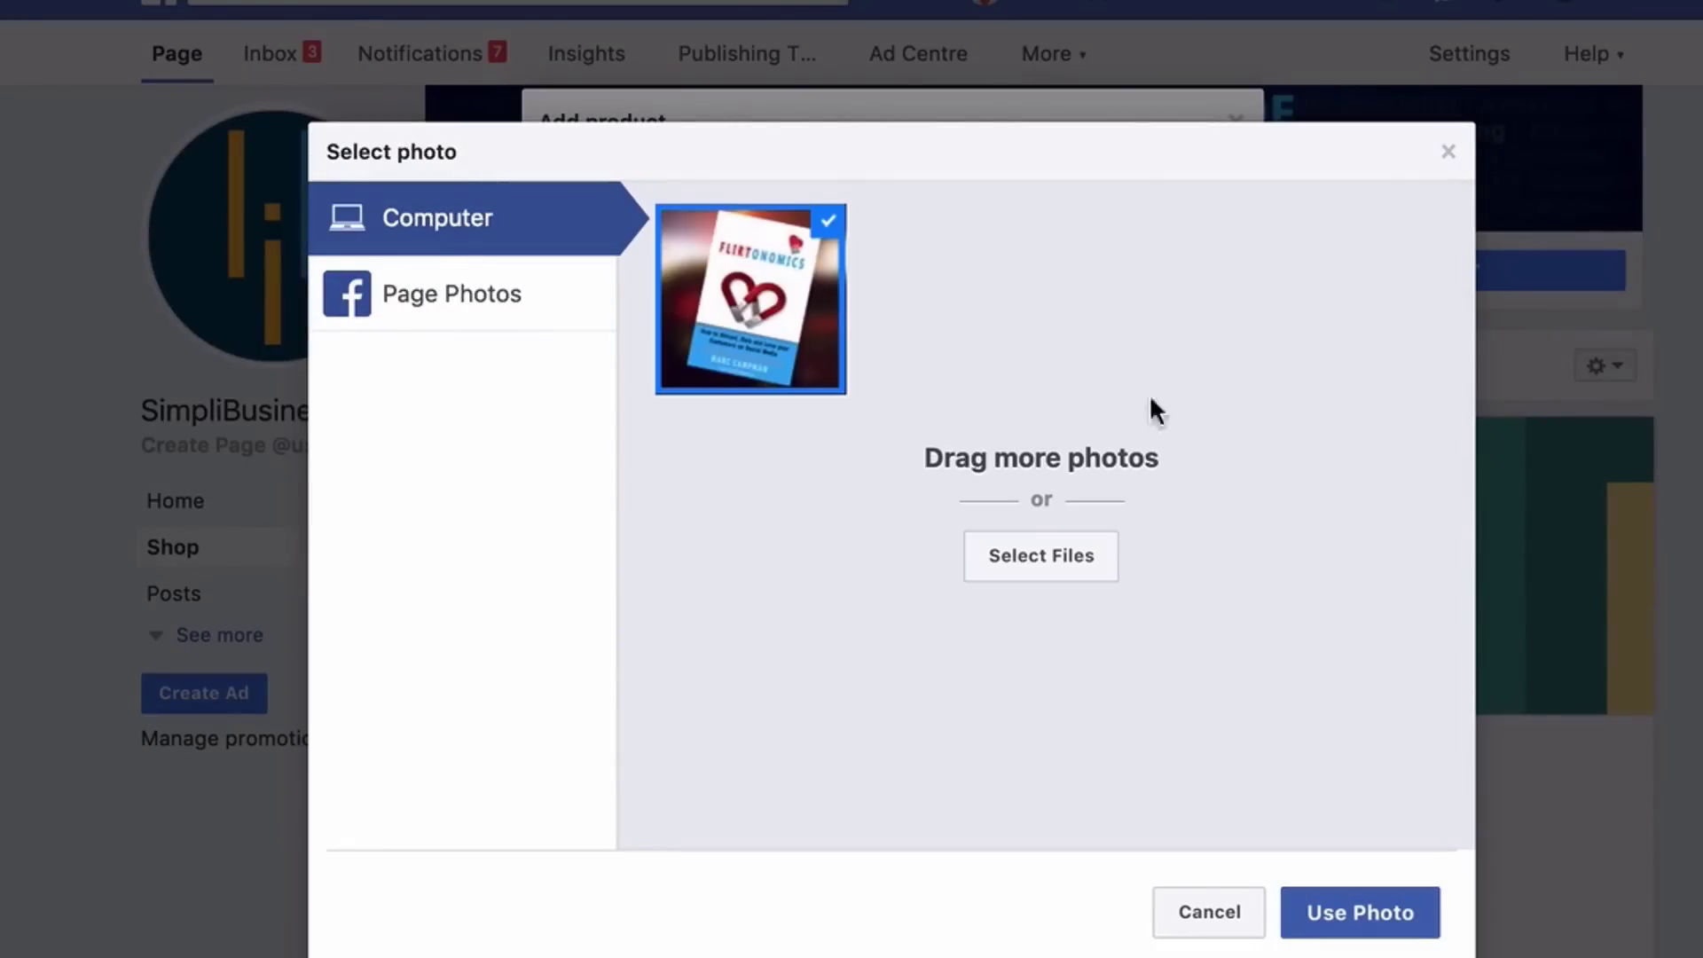
click(1370, 912)
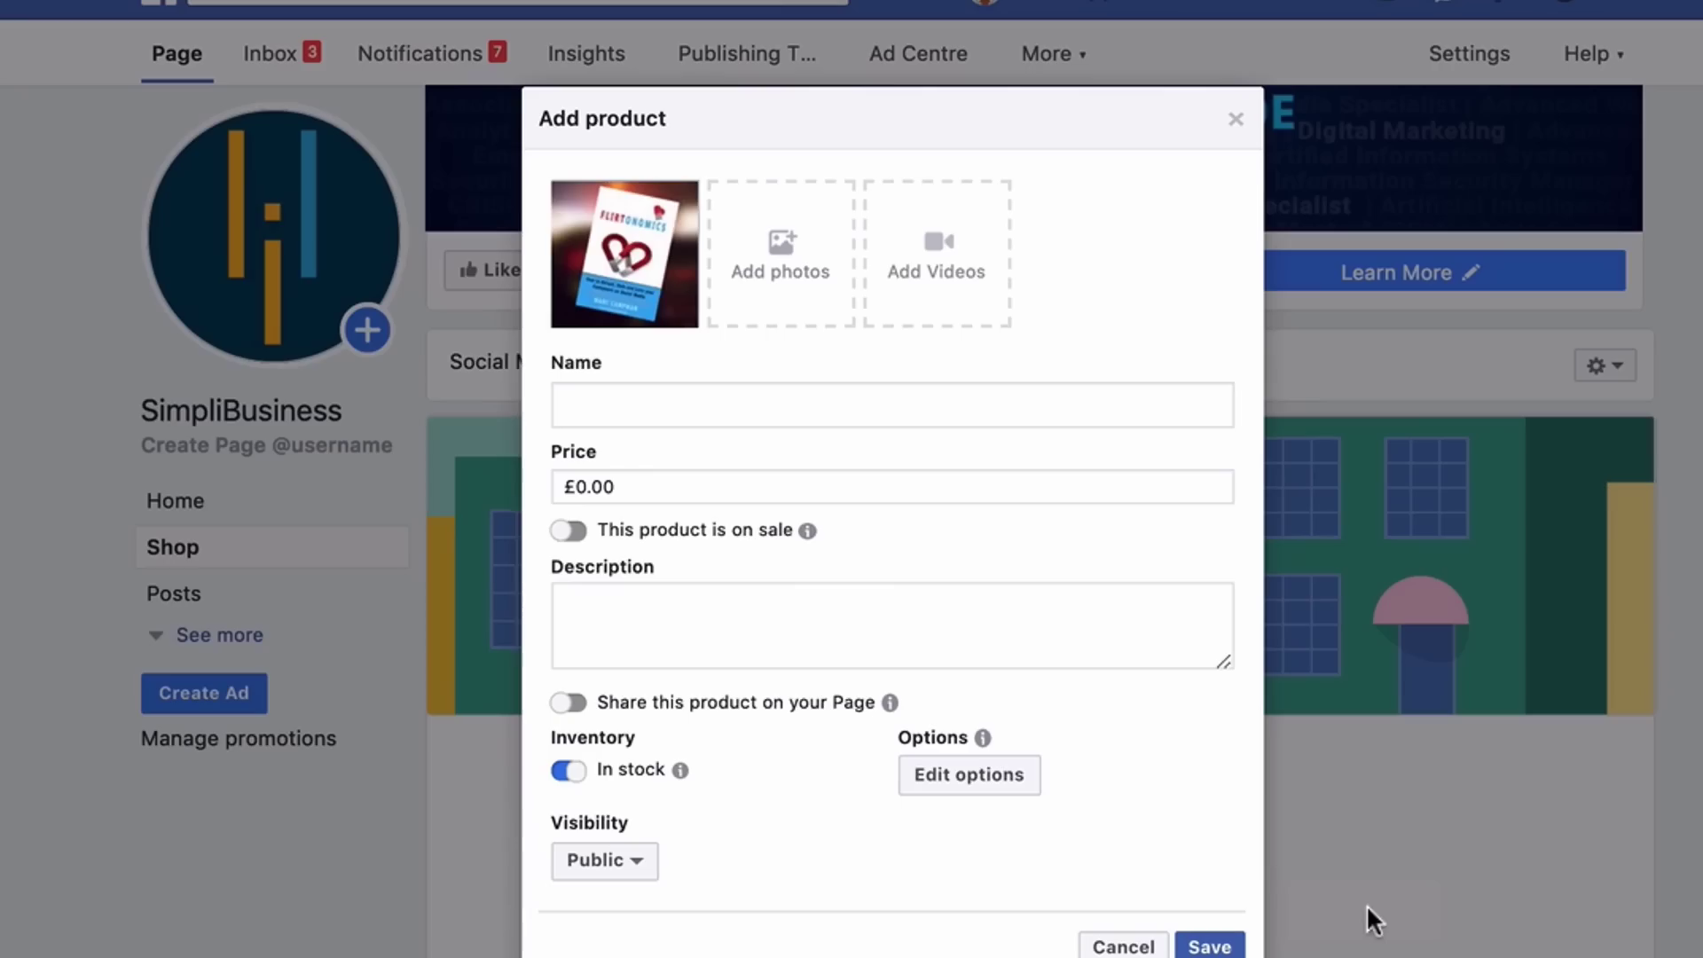
Name the product "Social Media Book" and set its price to £10.00
click(585, 405)
text(Social Media Bo)
key(Tab)
key(Delete)
key(Delete)
text(19)
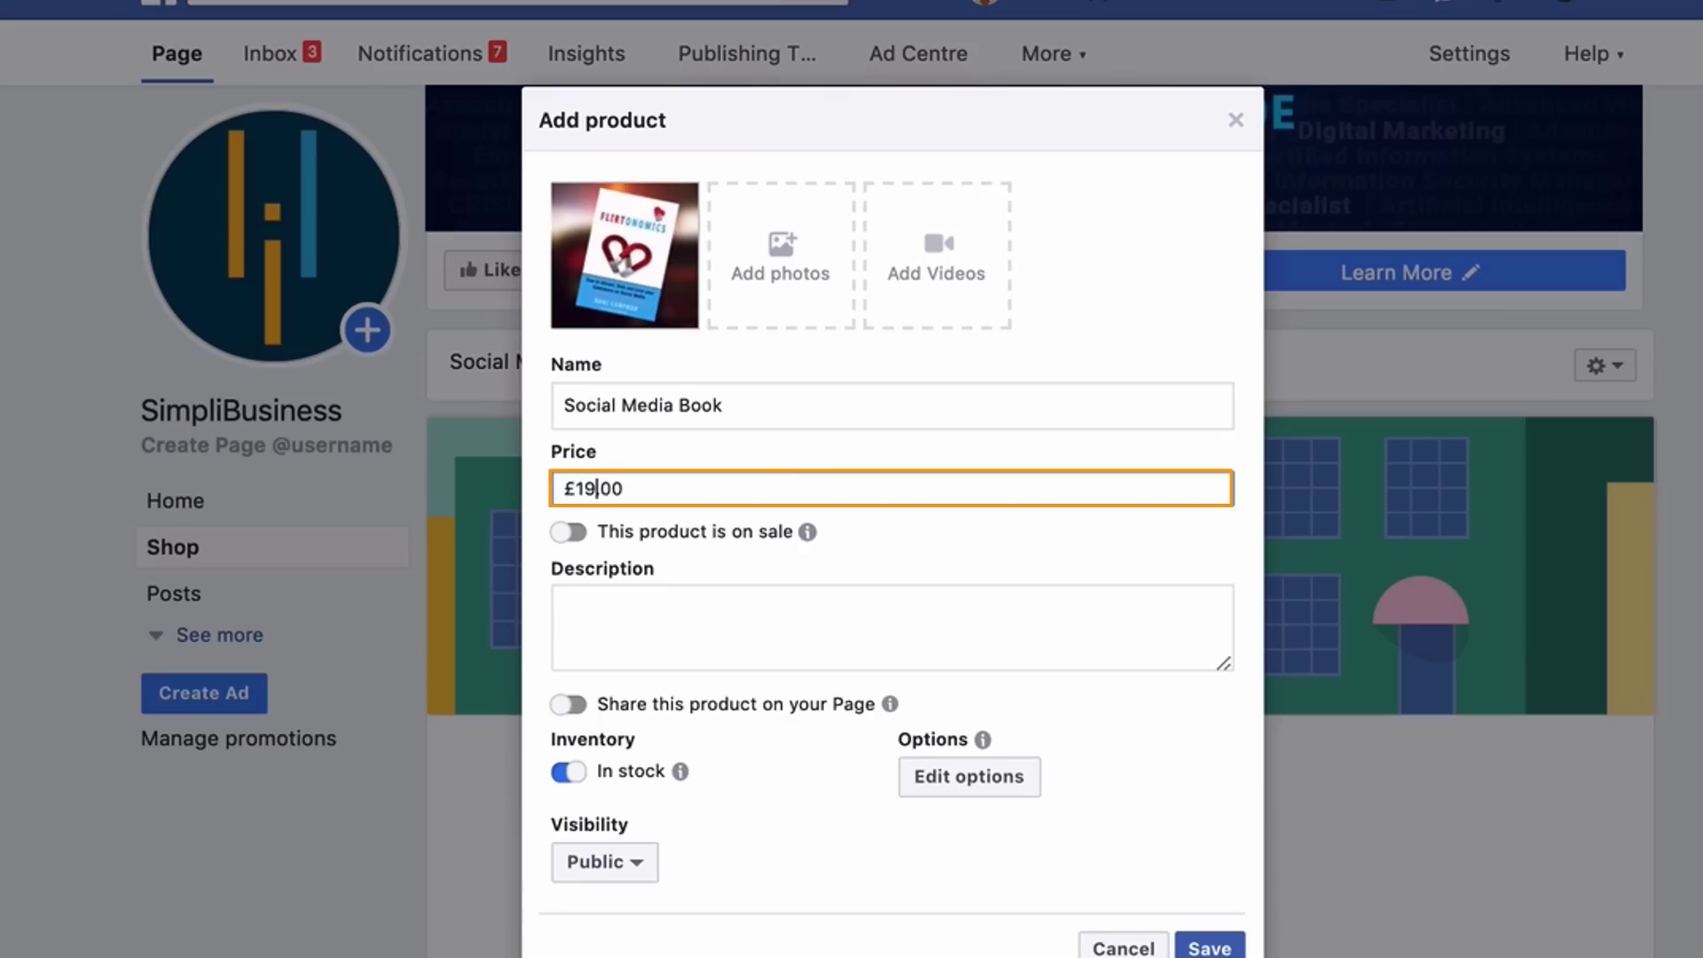
Enter the product description "How to attract, date and love your customers on social media"
click(576, 600)
text(How to attrac)
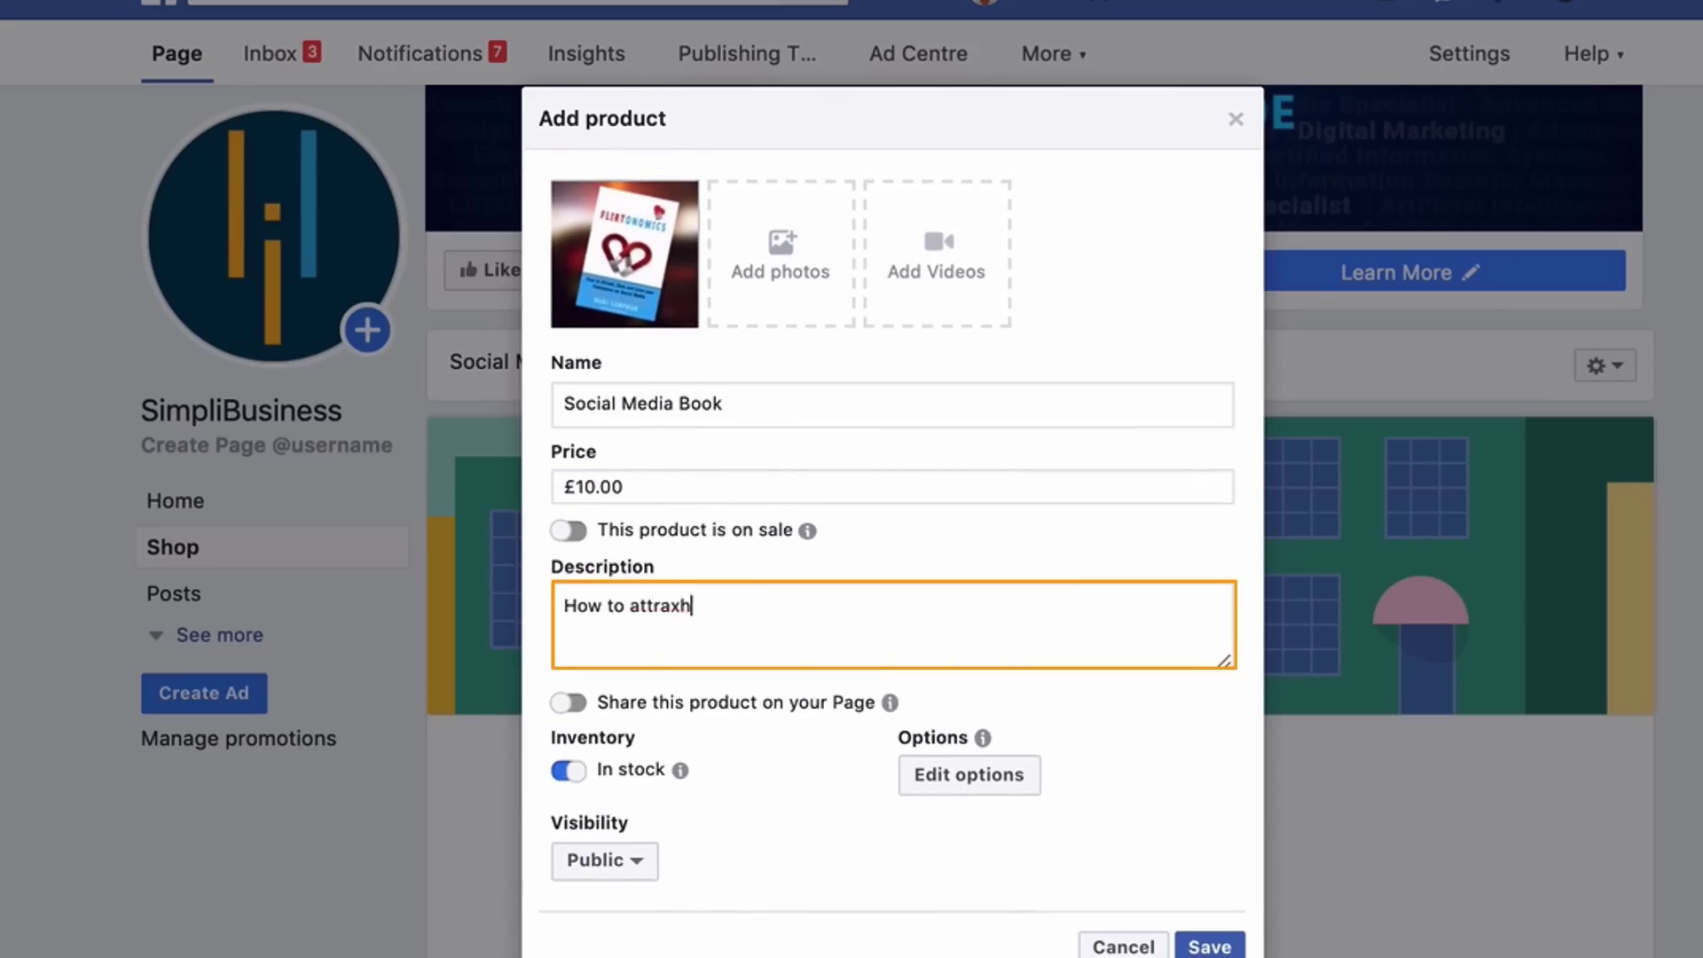
text(t, date and love hyour)
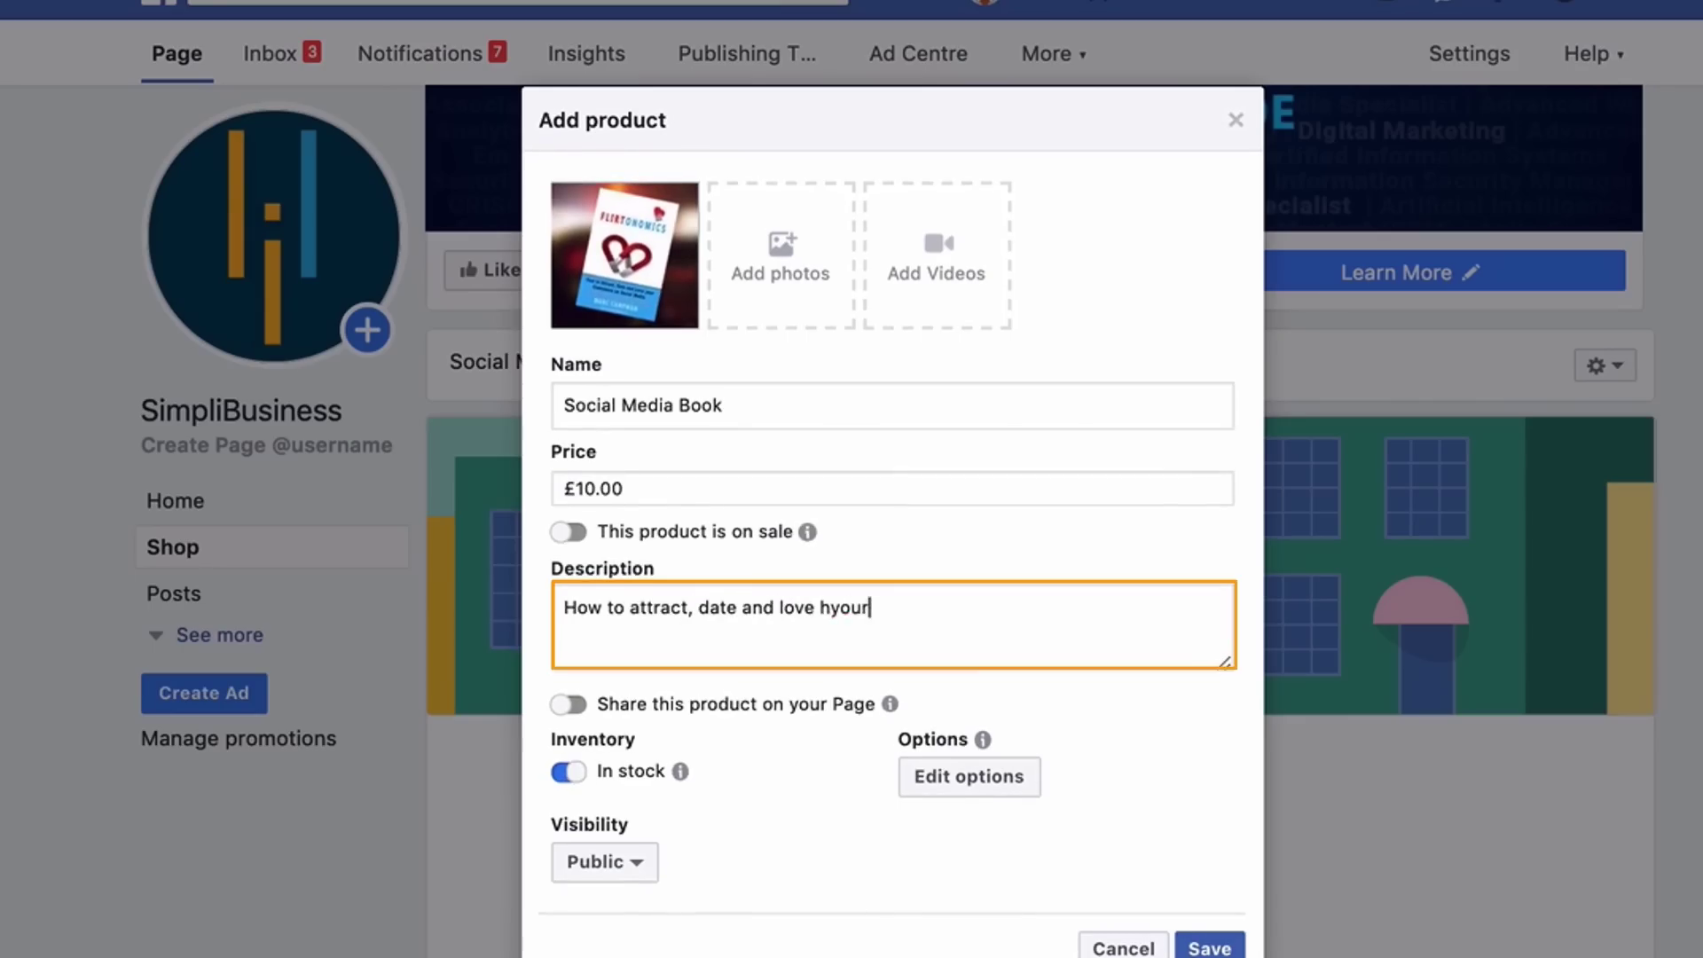
key(BackSpace)
text(your customers on social media)
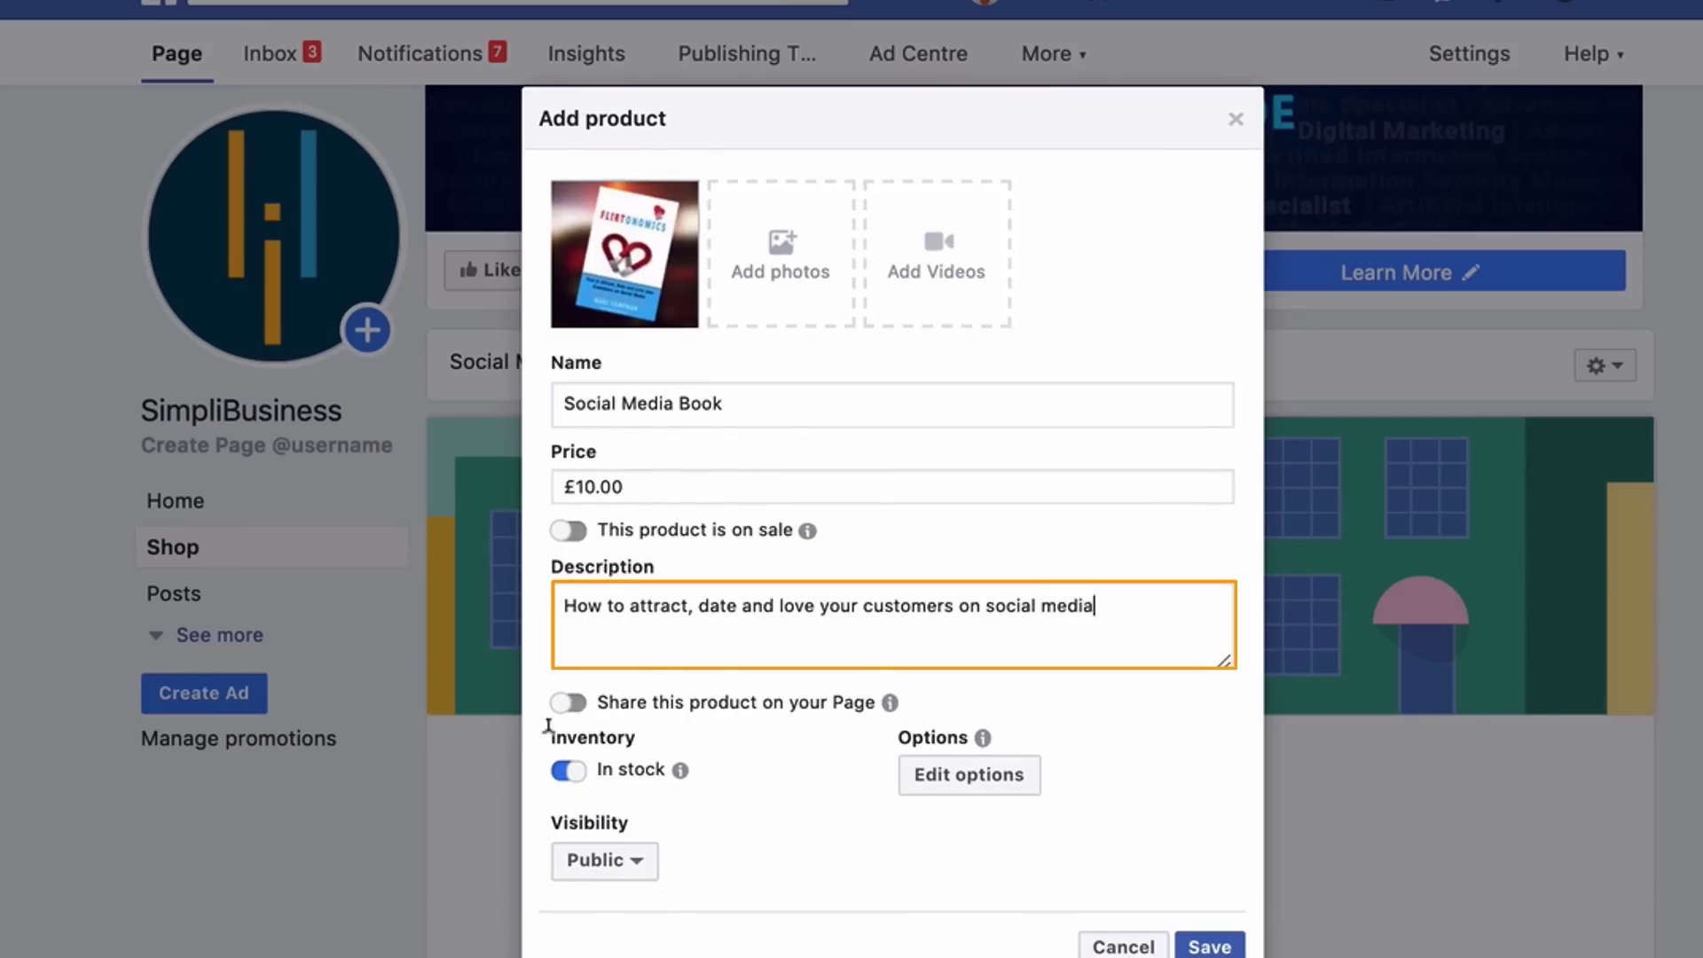
click(549, 726)
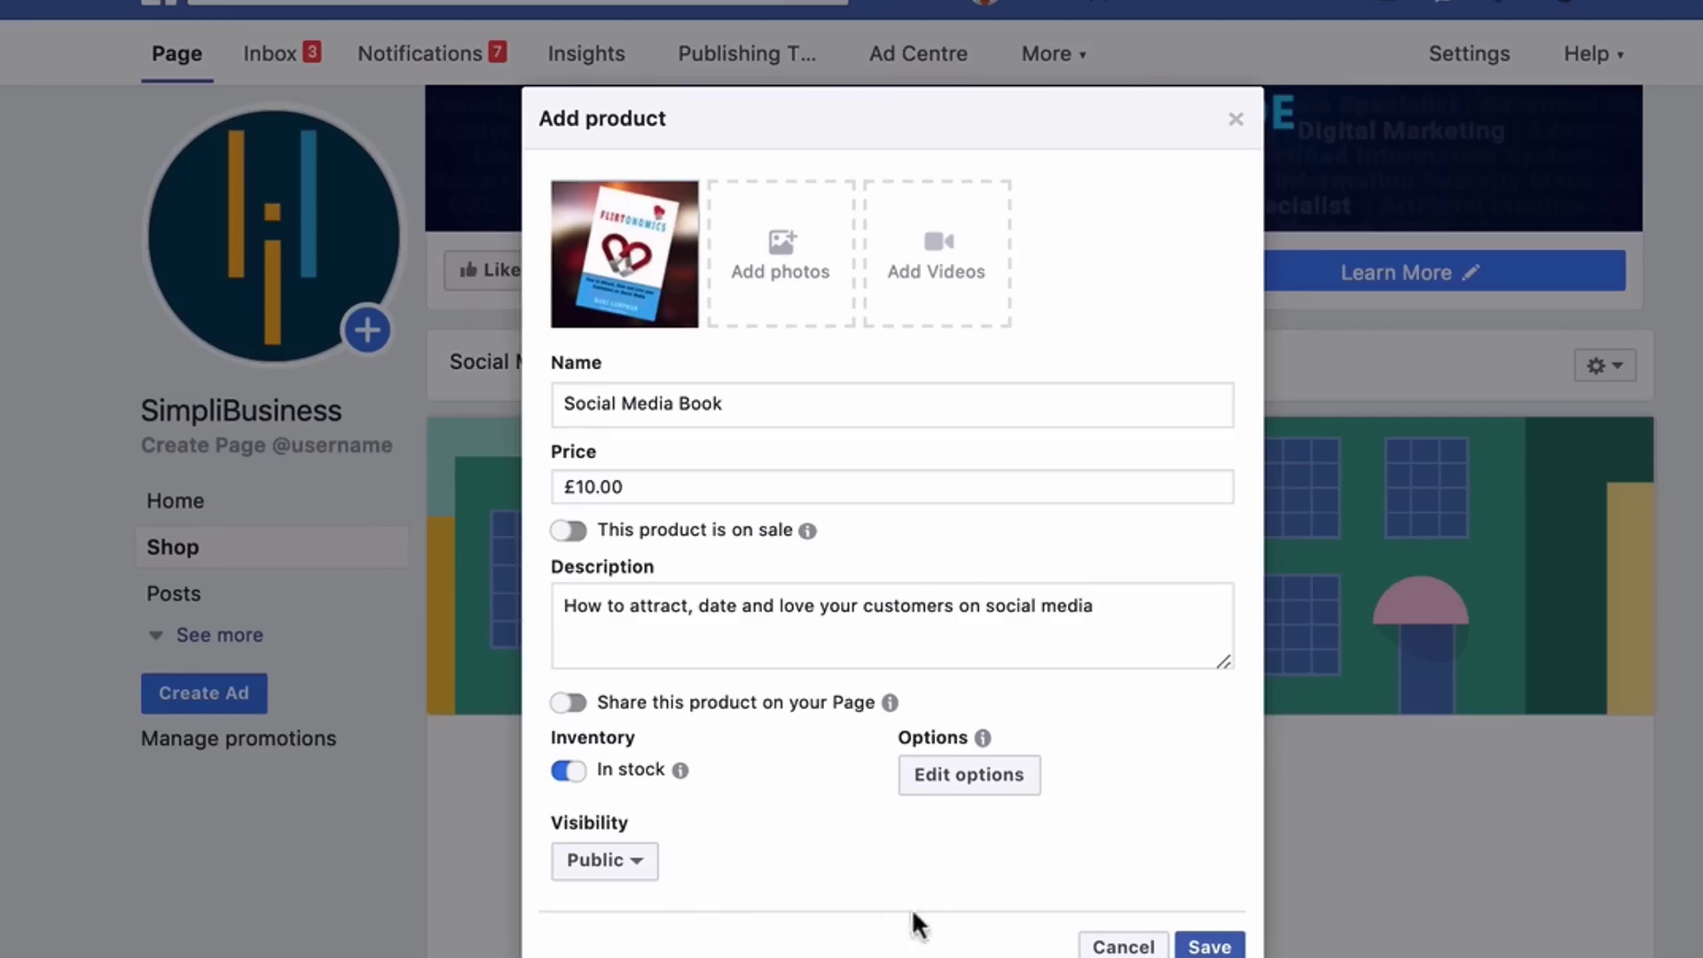
Save the new product, dismiss the confirmation and show the shop's product list
click(1208, 945)
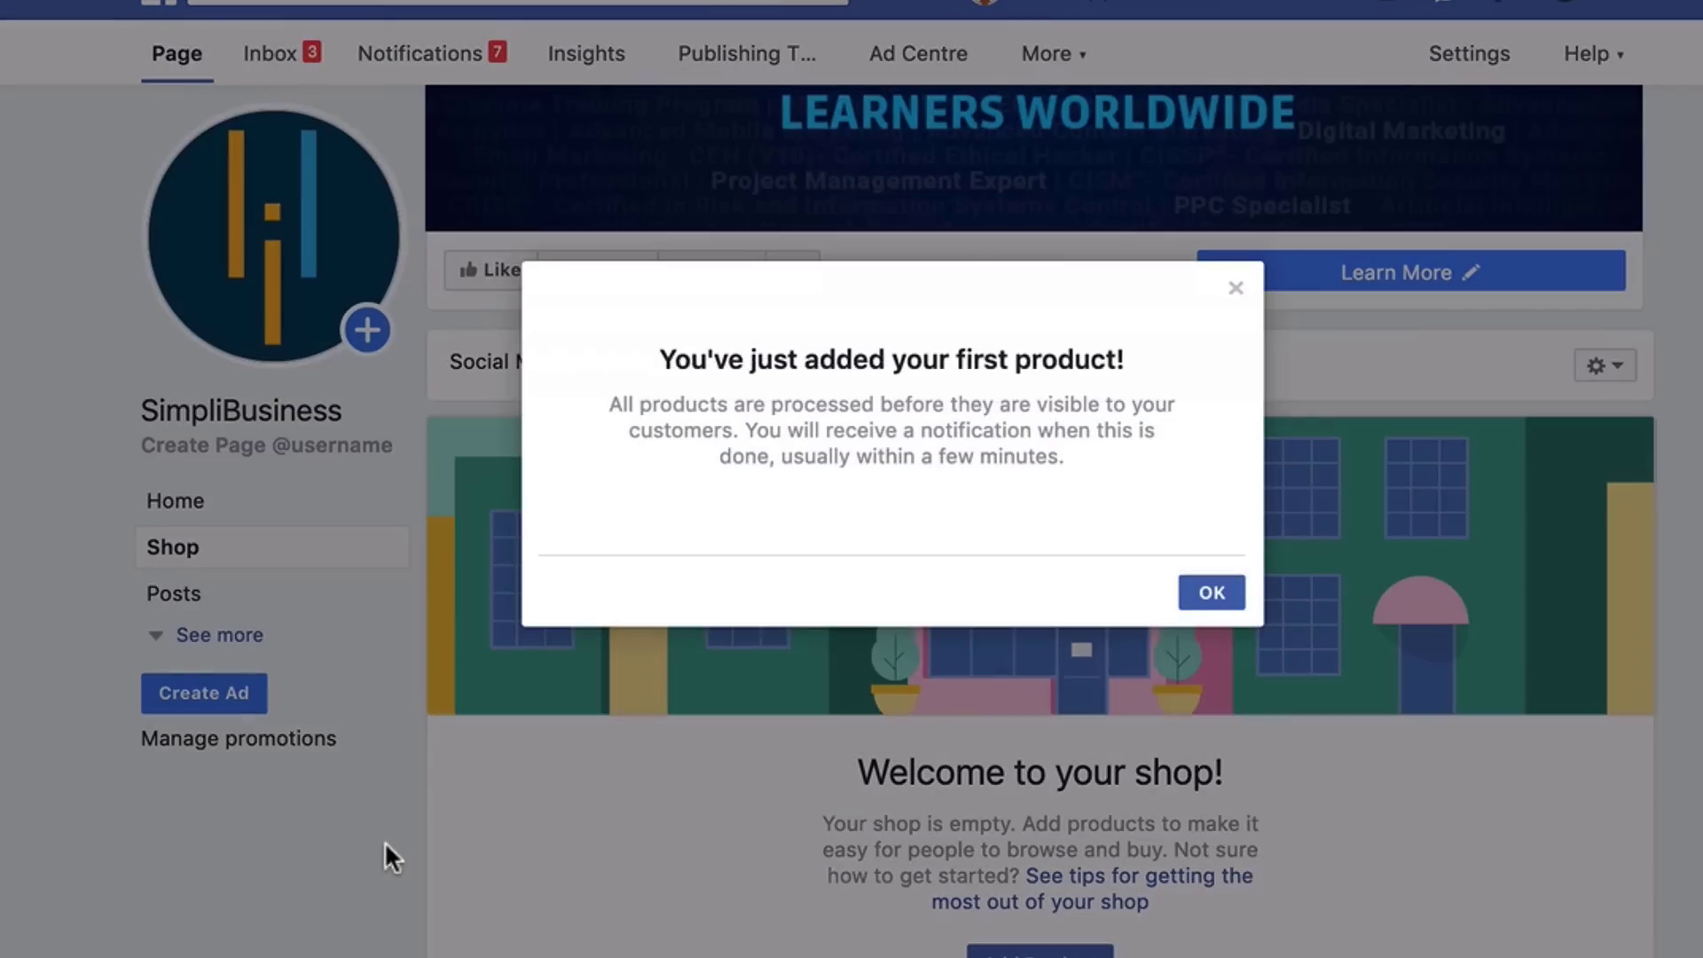
click(1211, 595)
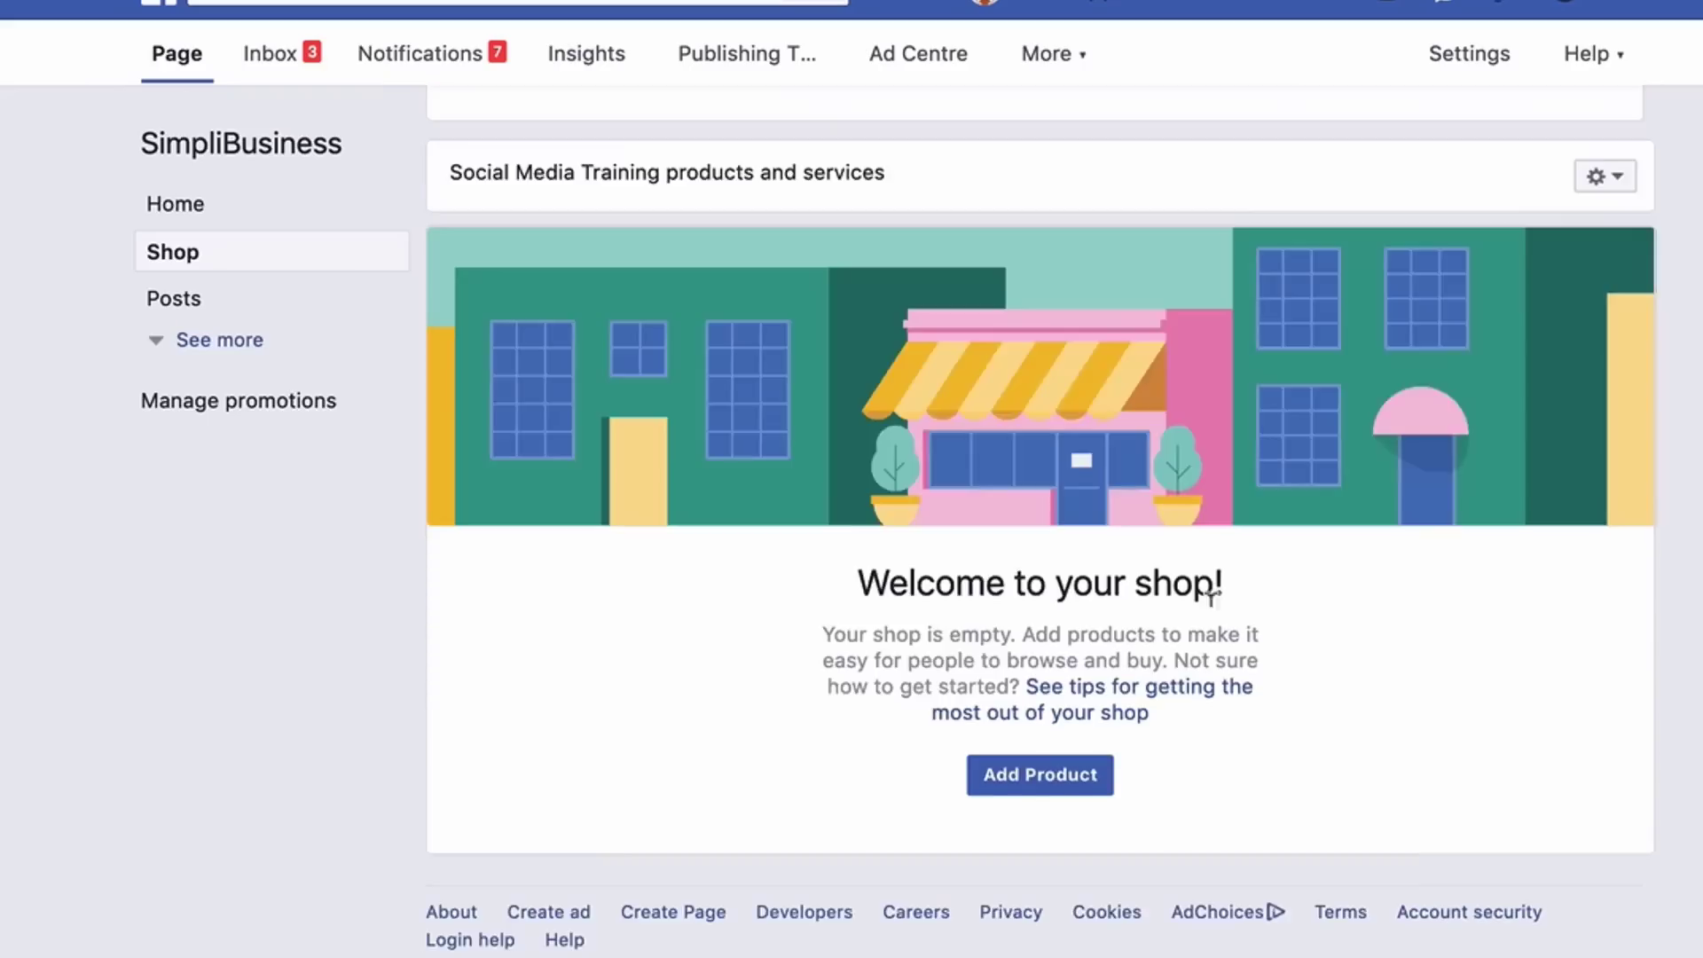
scroll(608, 783, down, 5)
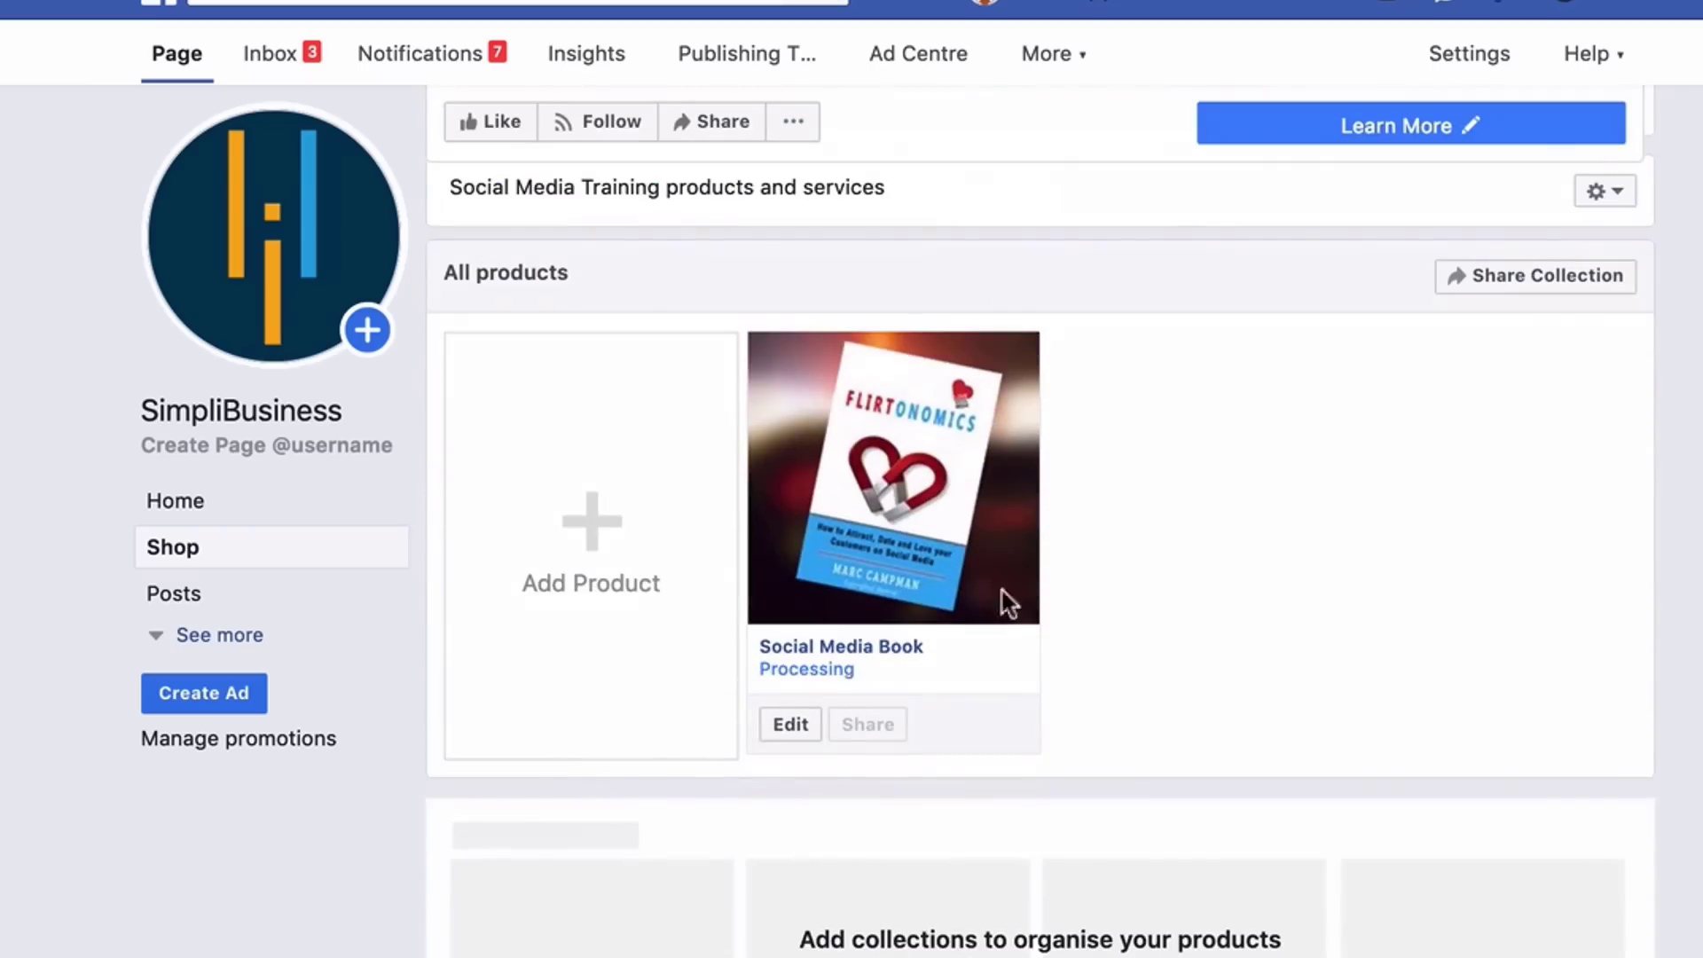
Start another shop product and give it the photo of the social media globe held in a hand, from the Desktop folder
scroll(621, 434, down, 3)
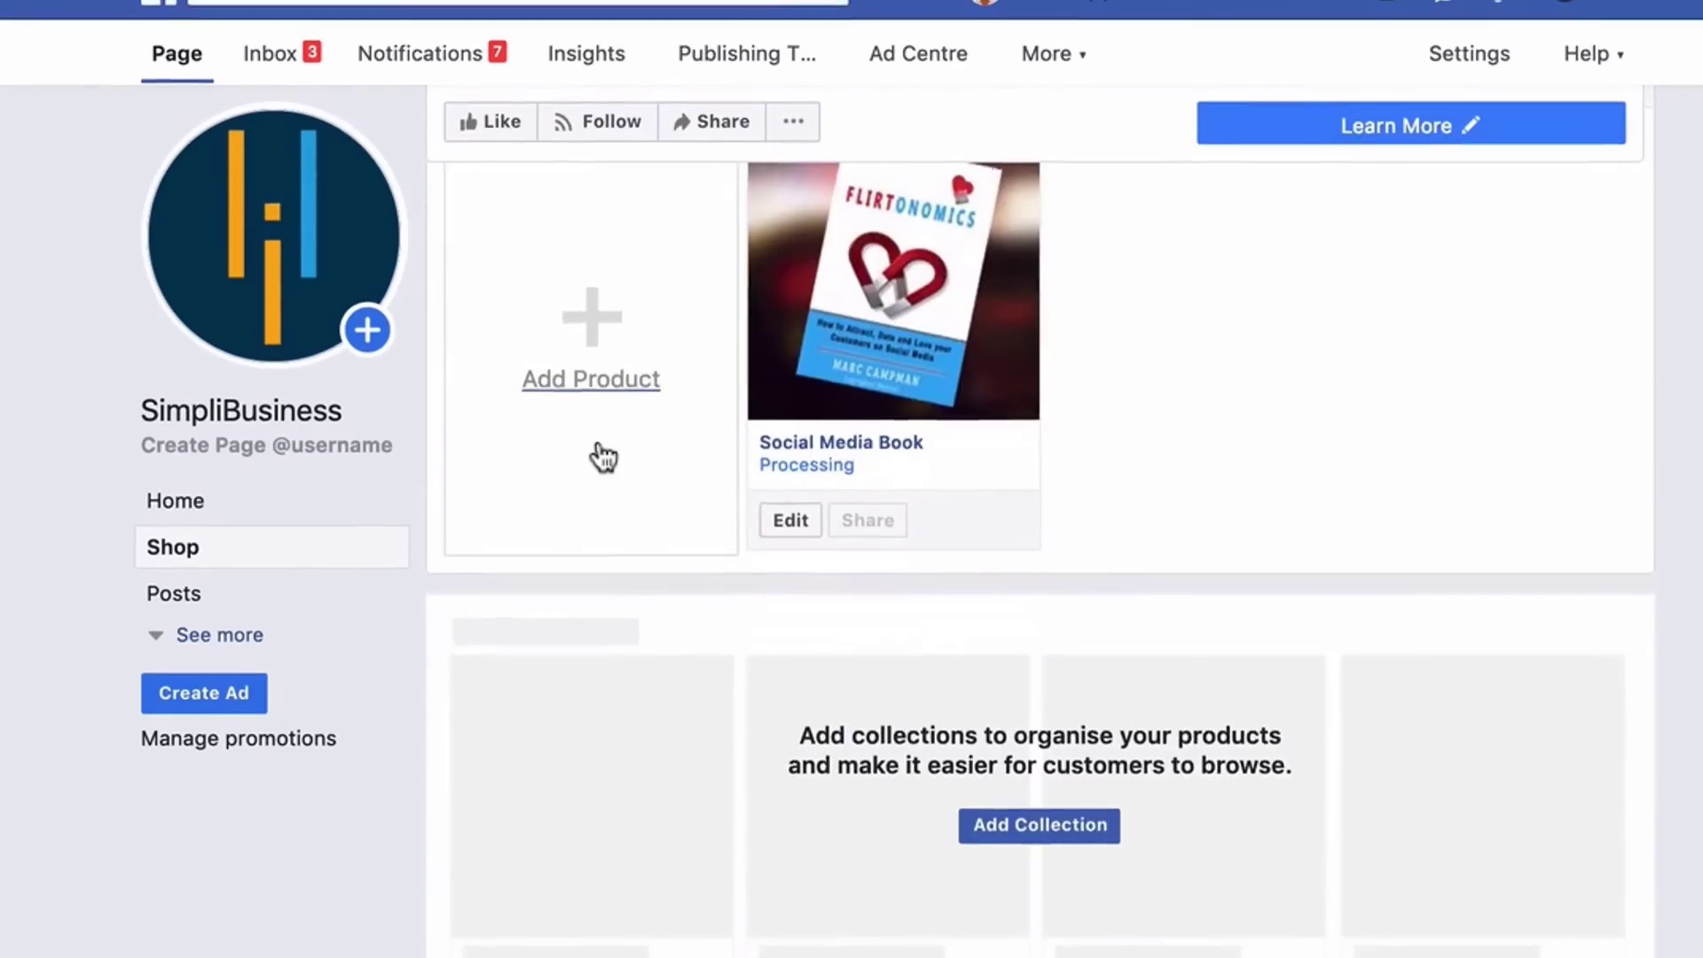
scroll(589, 456, up, 8)
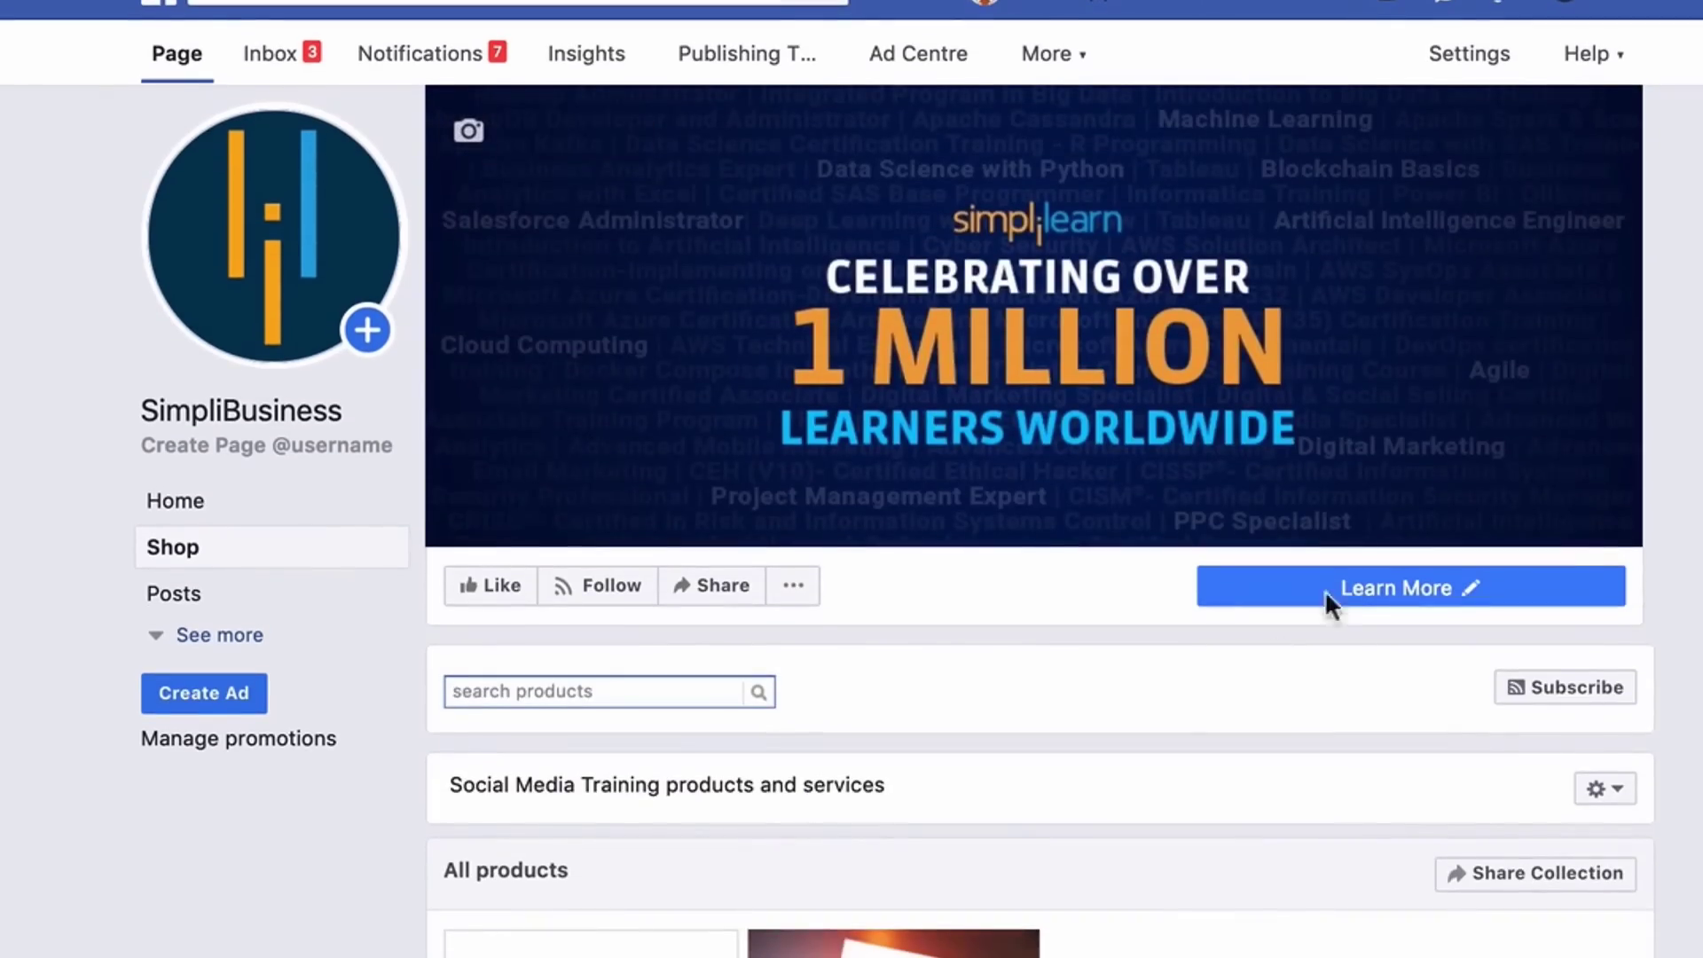
scroll(1131, 935, down, 5)
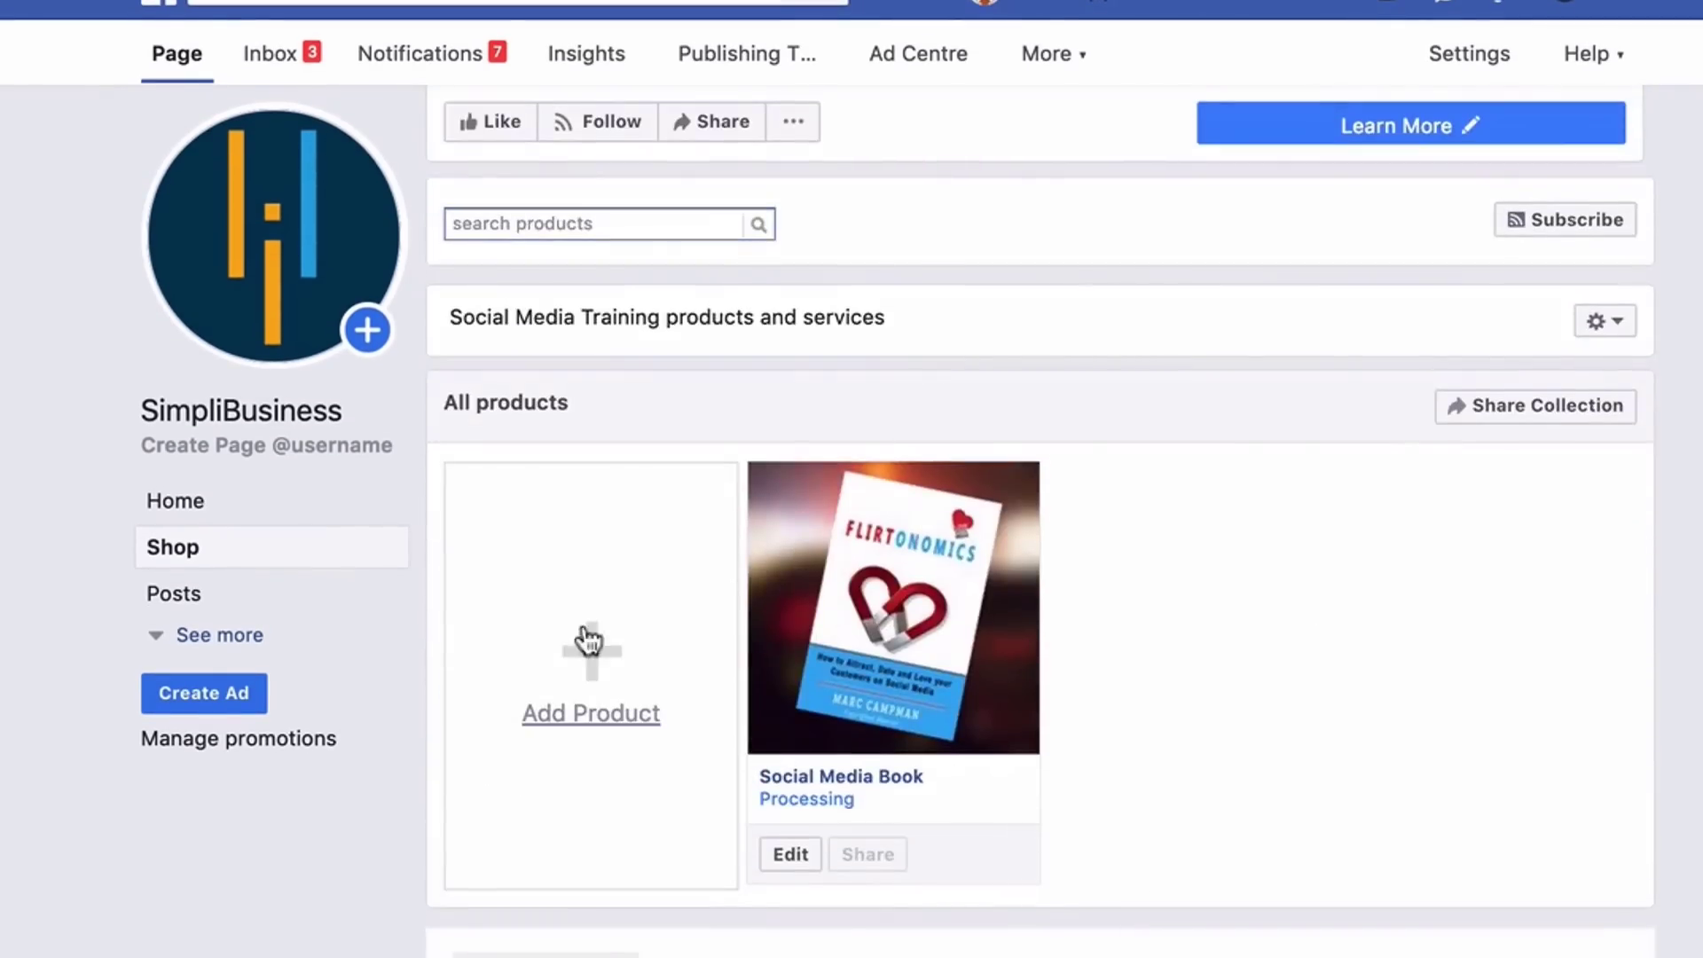
click(588, 639)
click(616, 260)
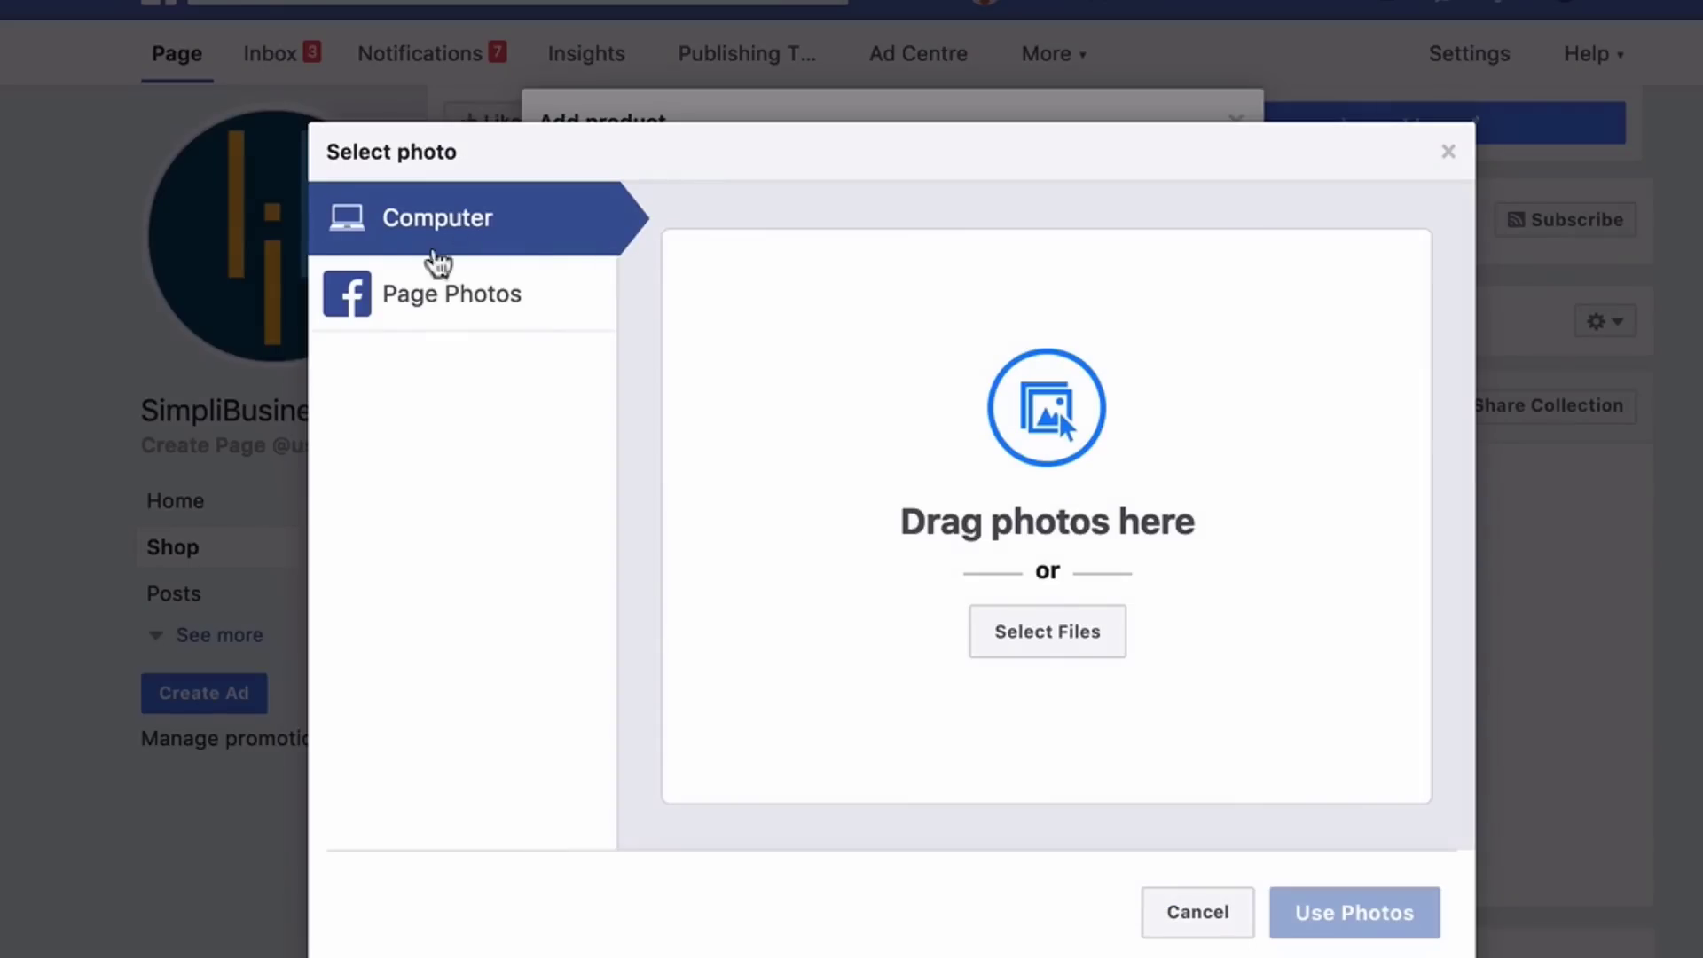
click(1047, 634)
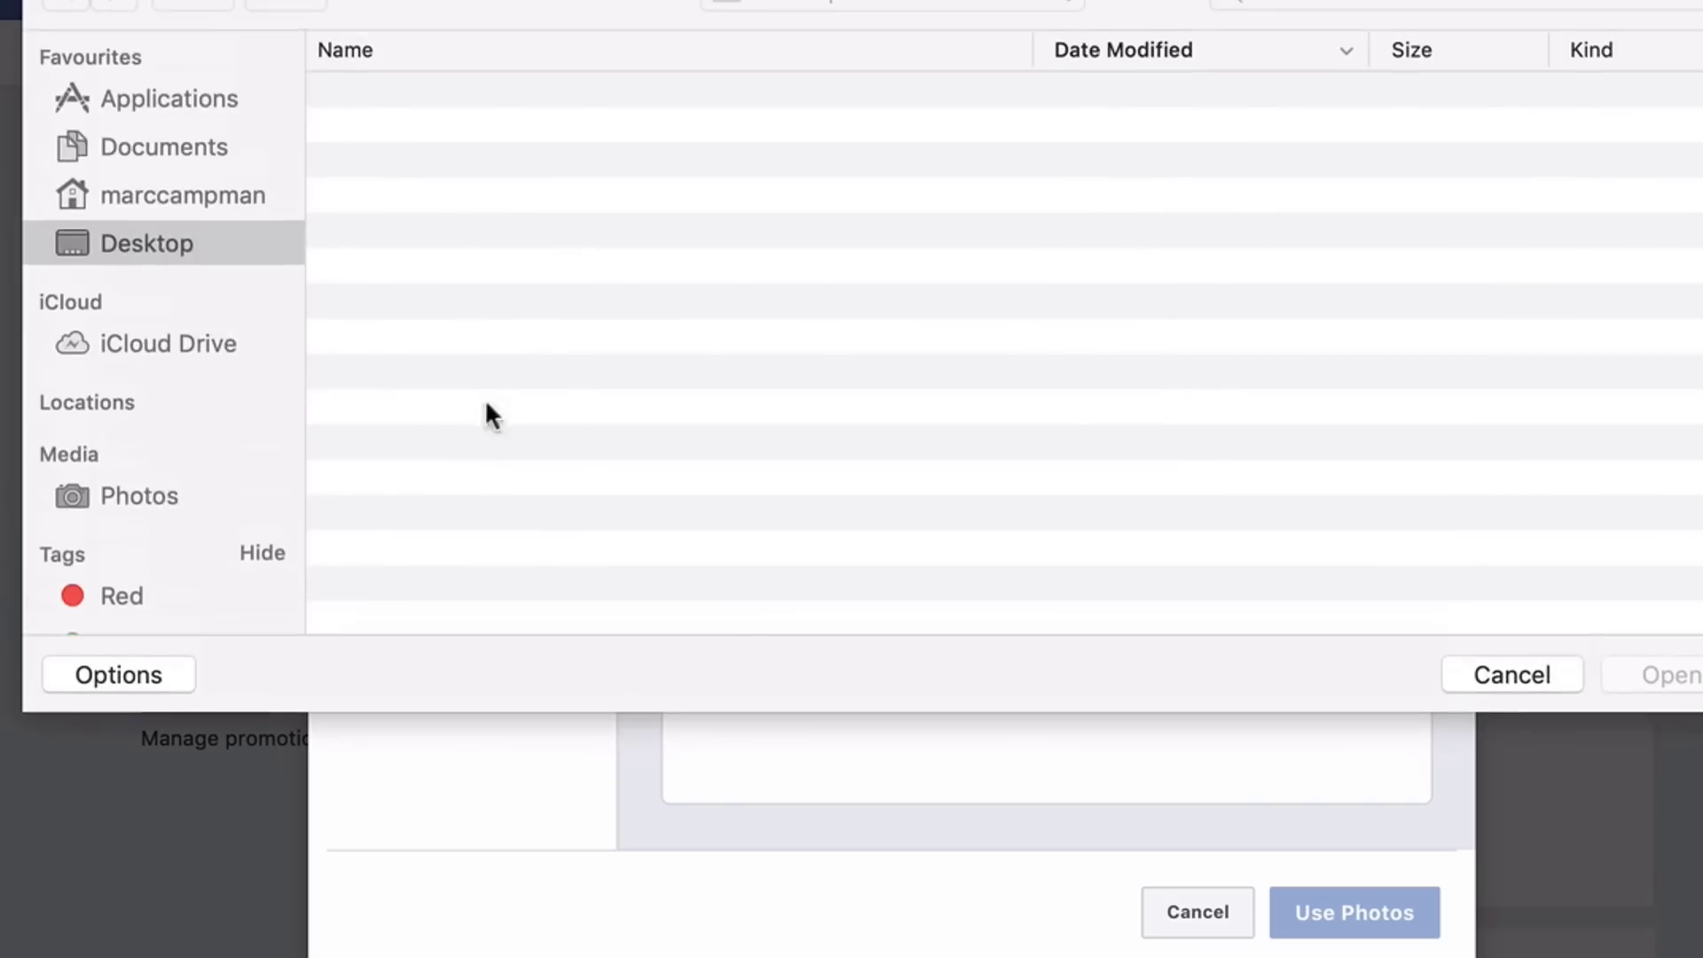
double_click(433, 226)
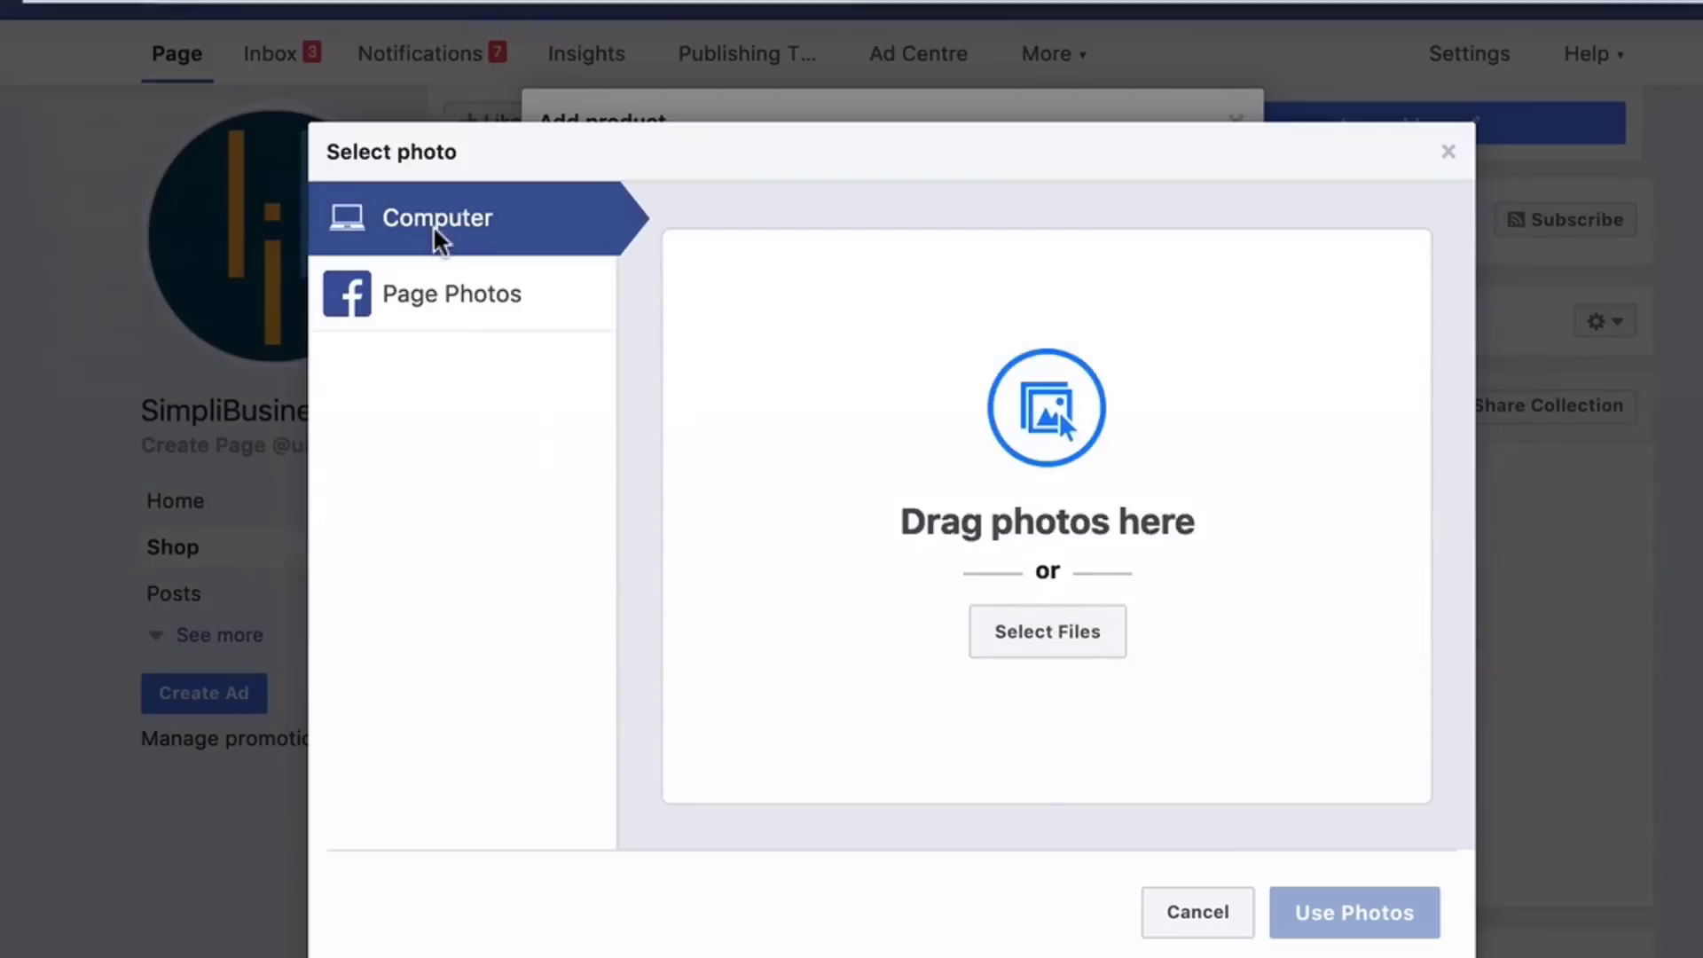
click(1358, 915)
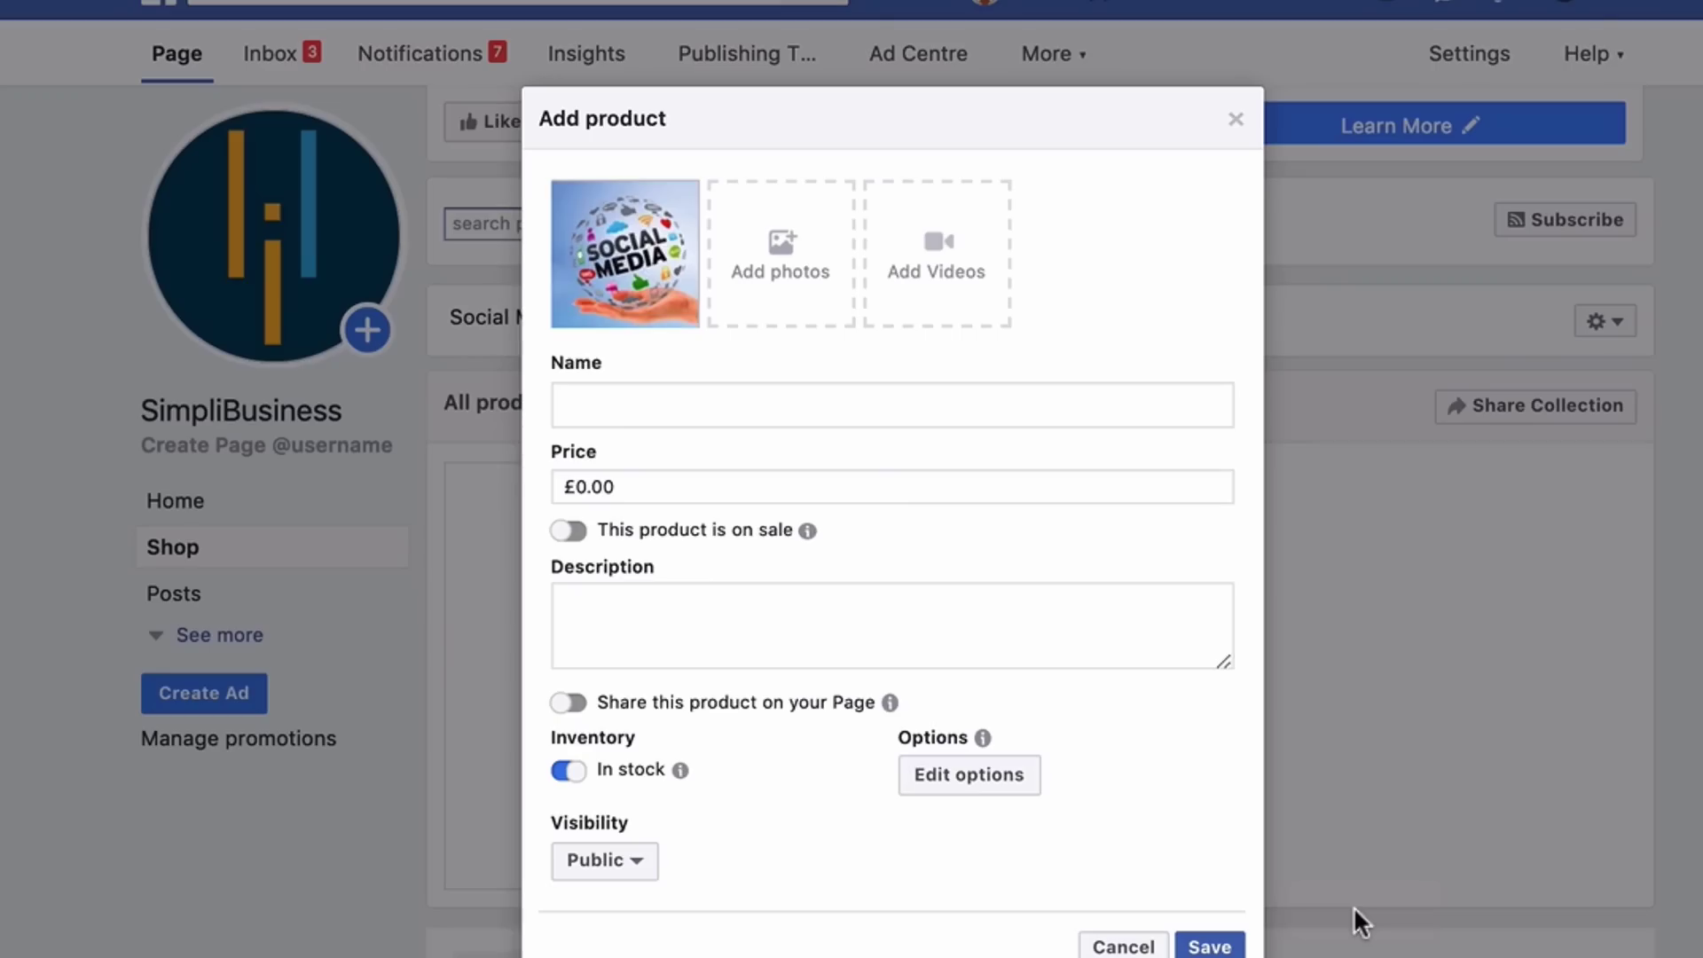
Name the product "Social Media training" and set its price to £50.00
click(599, 408)
text(Social Media training)
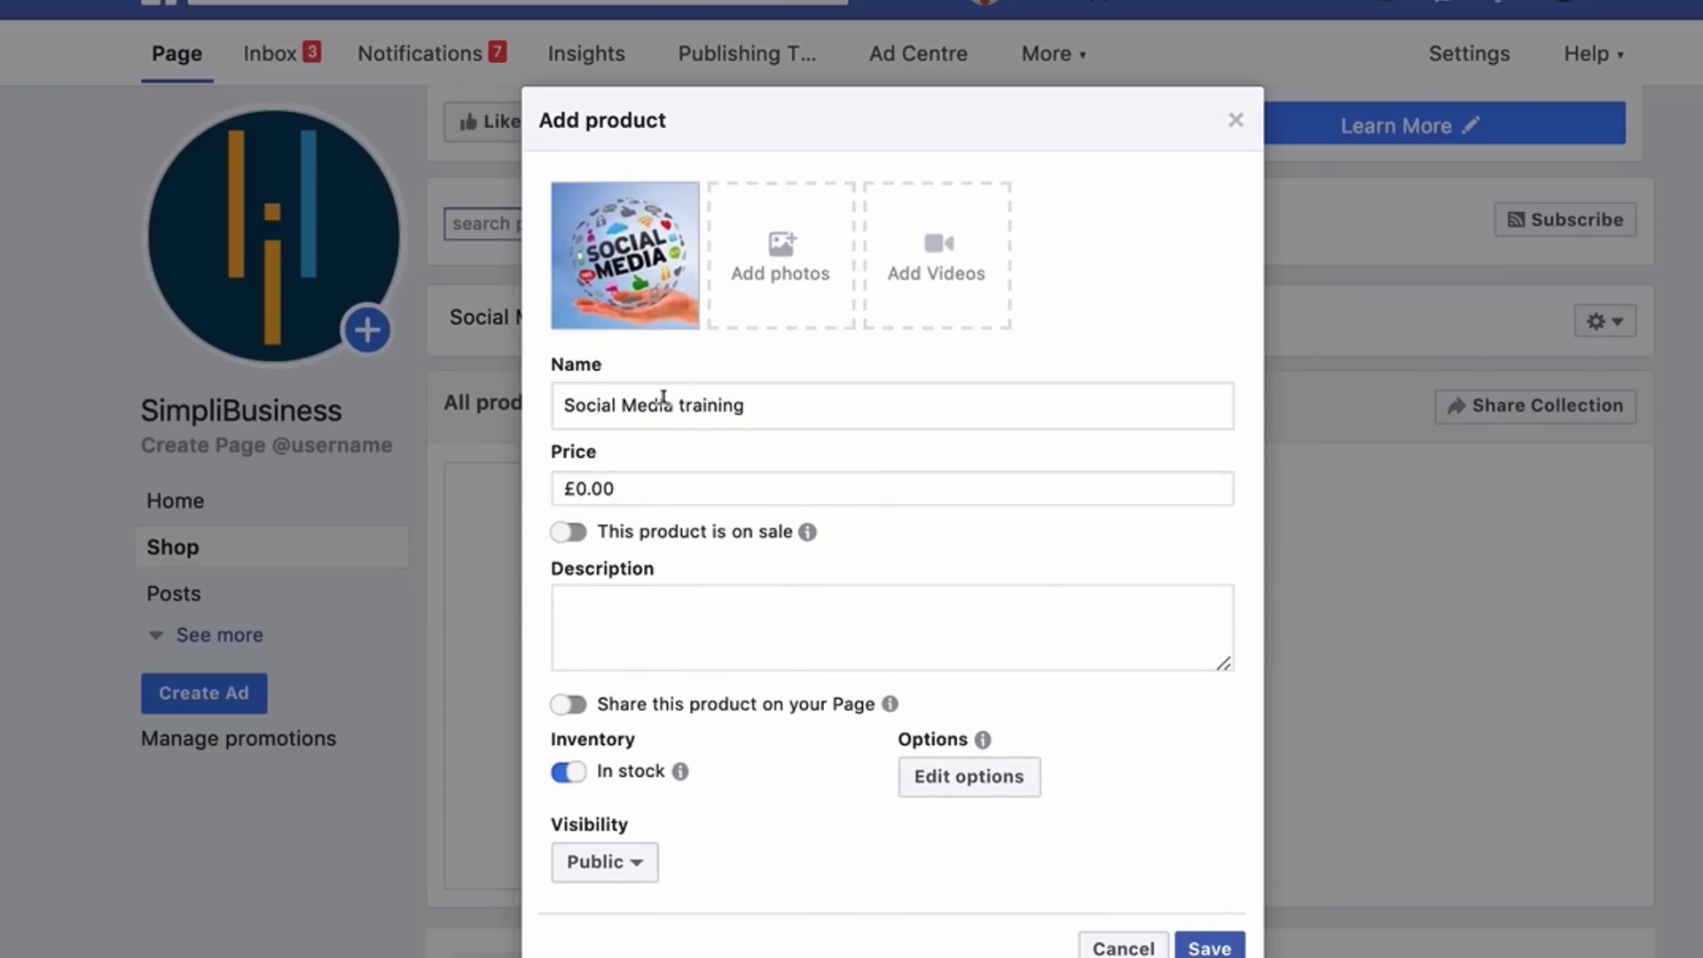
click(573, 502)
key(BackSpace)
text(50)
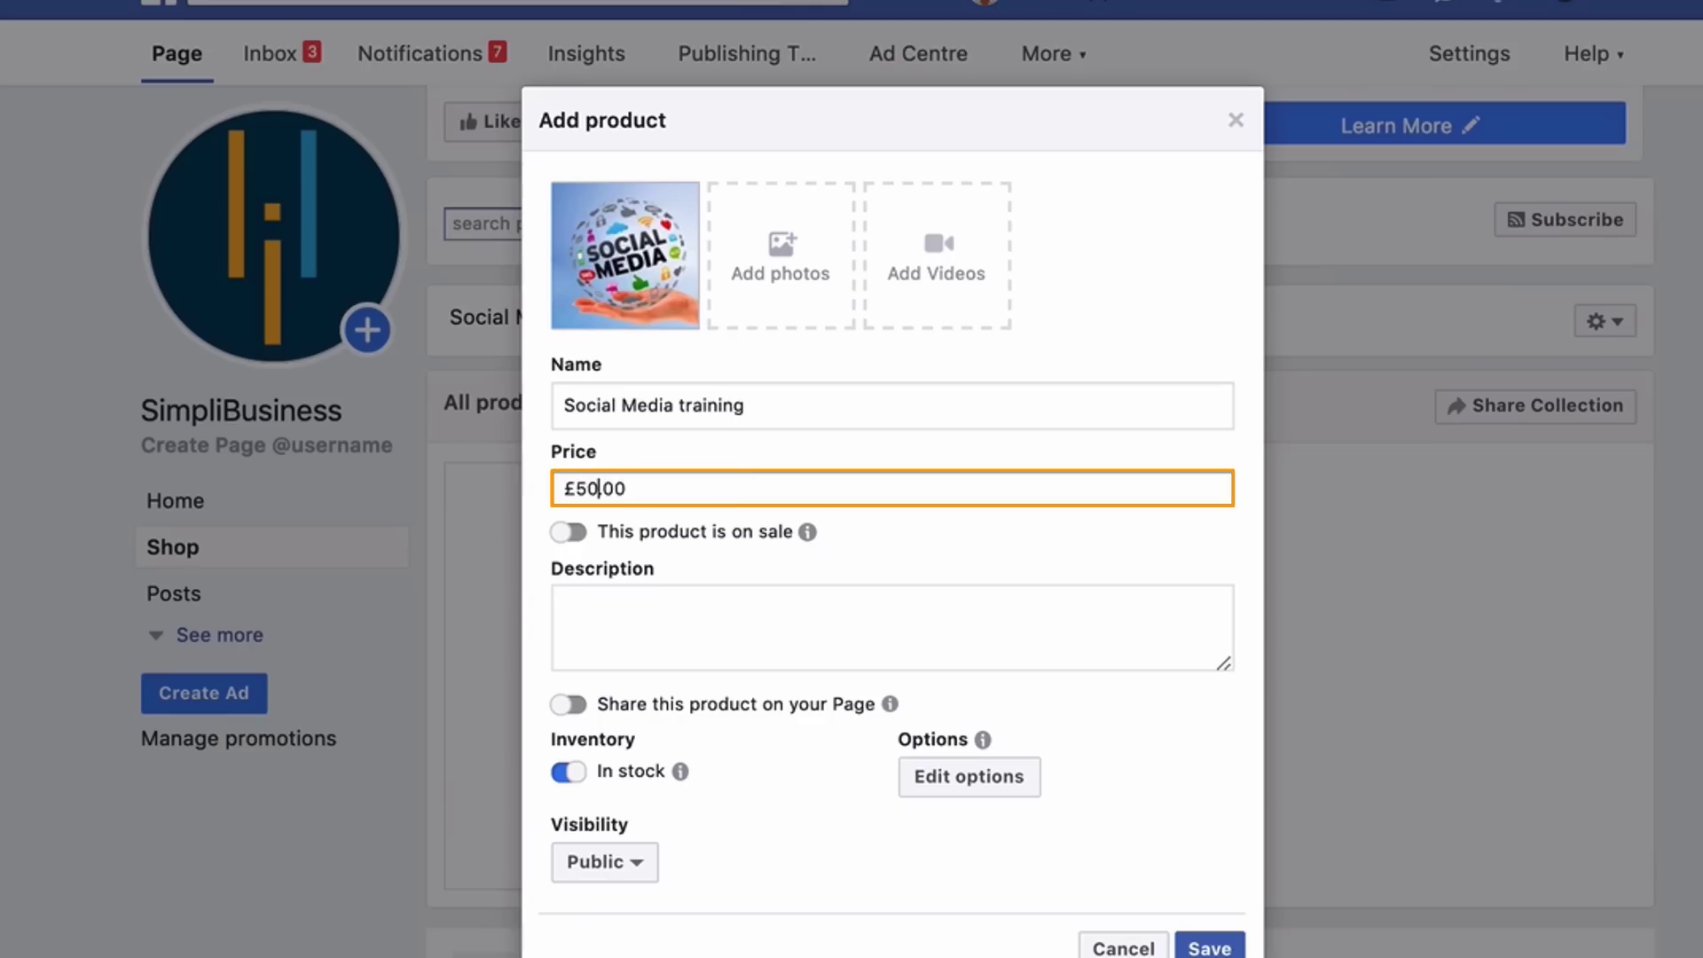
Enter the product description "Introduction to social media" and save the product
click(584, 593)
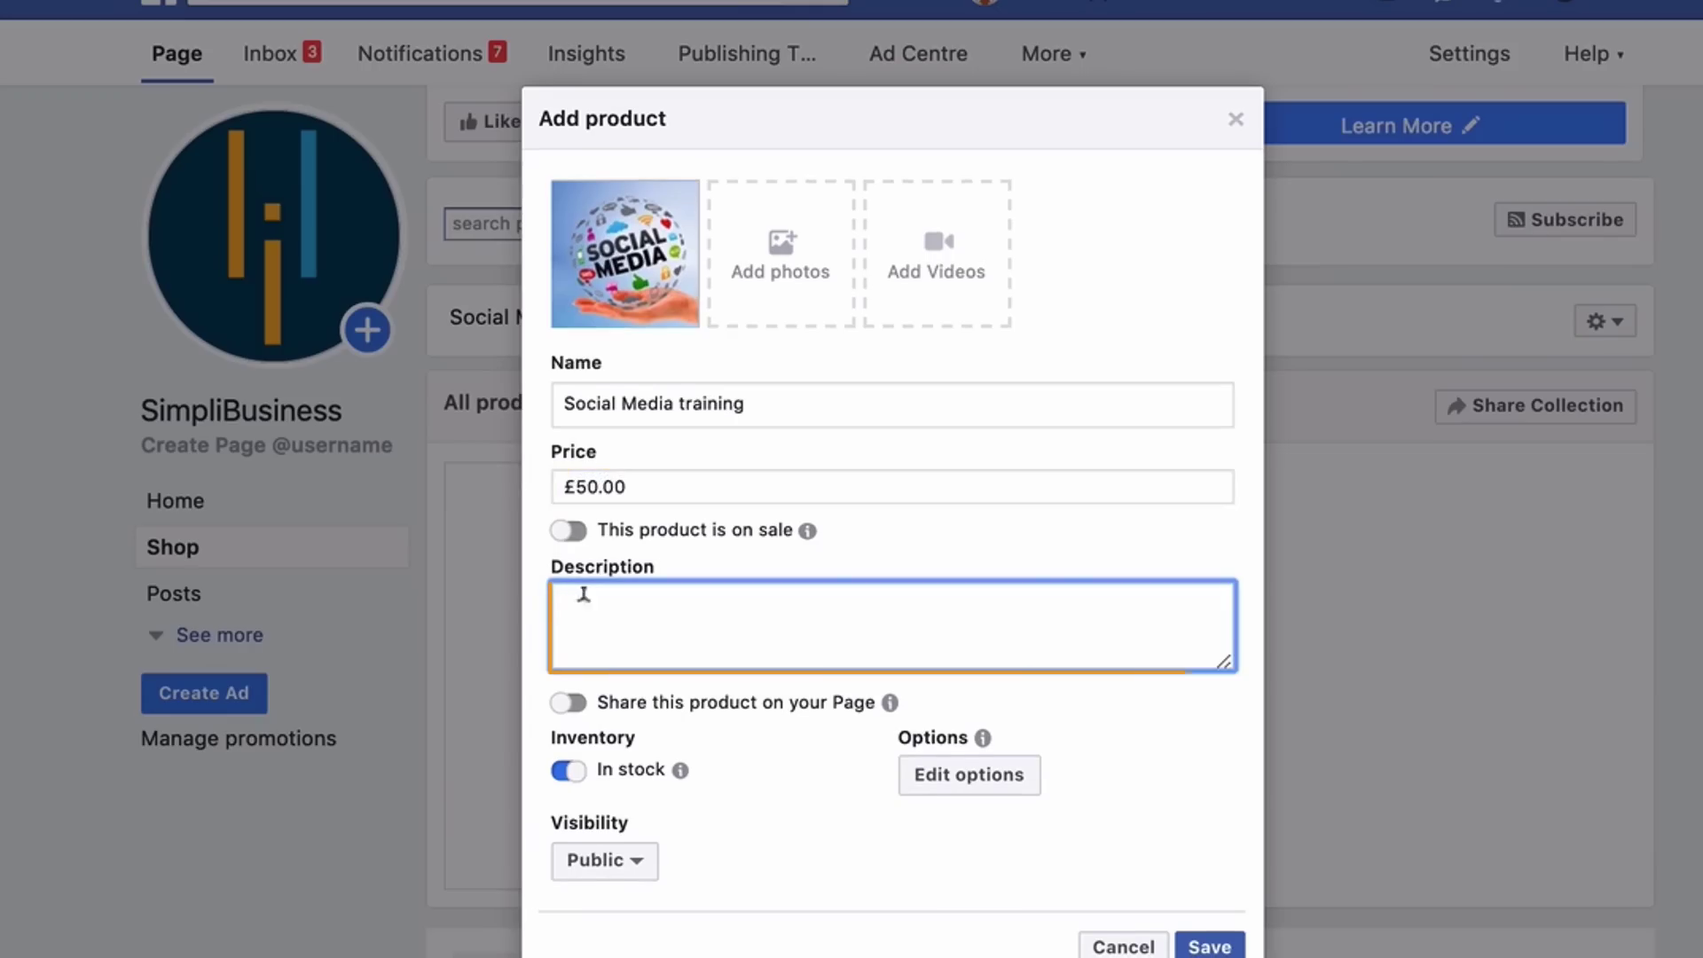
text(Introdux)
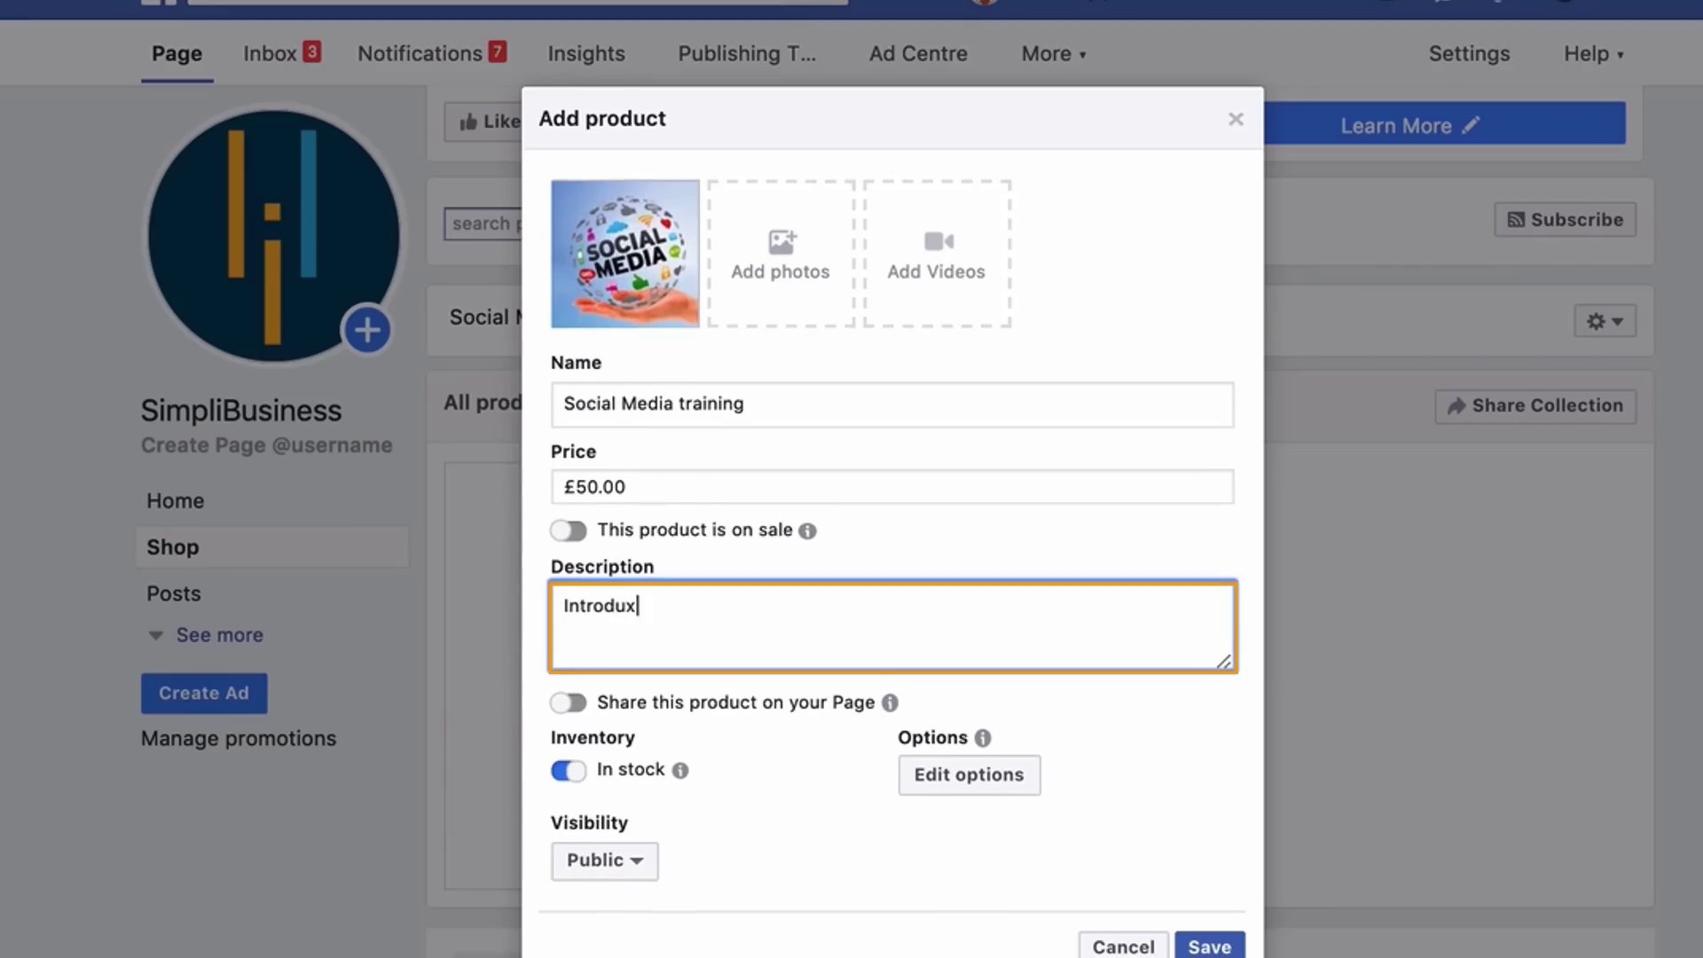
key(BackSpace)
text(ctio)
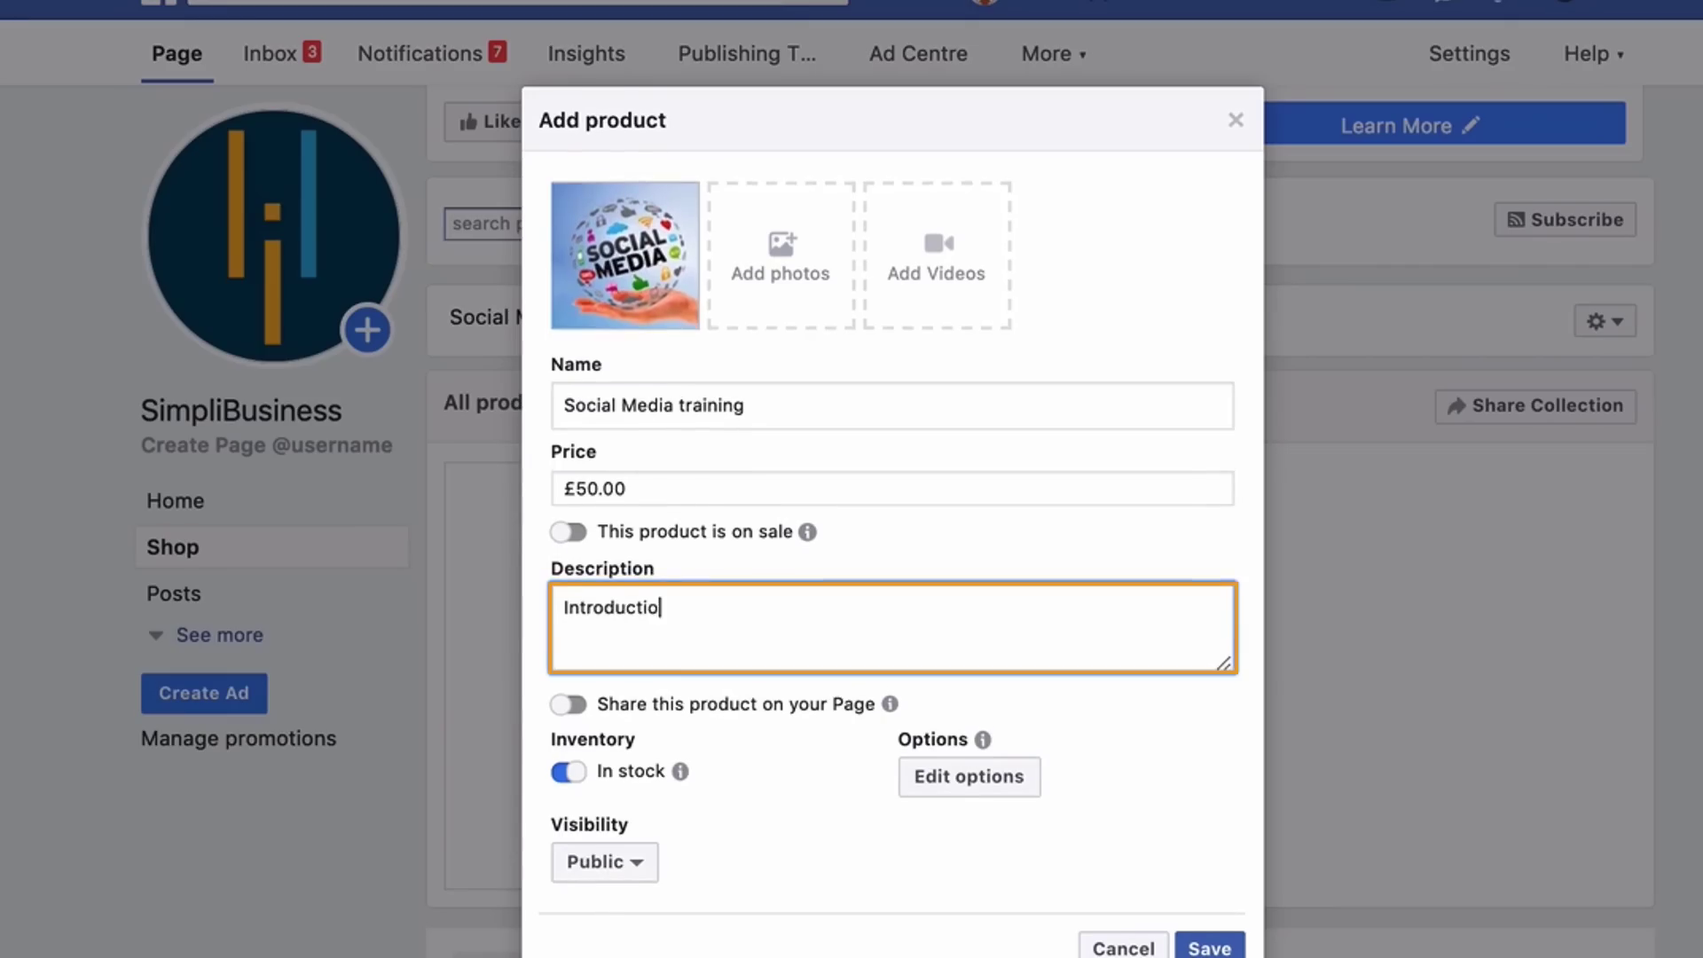
text(n to so)
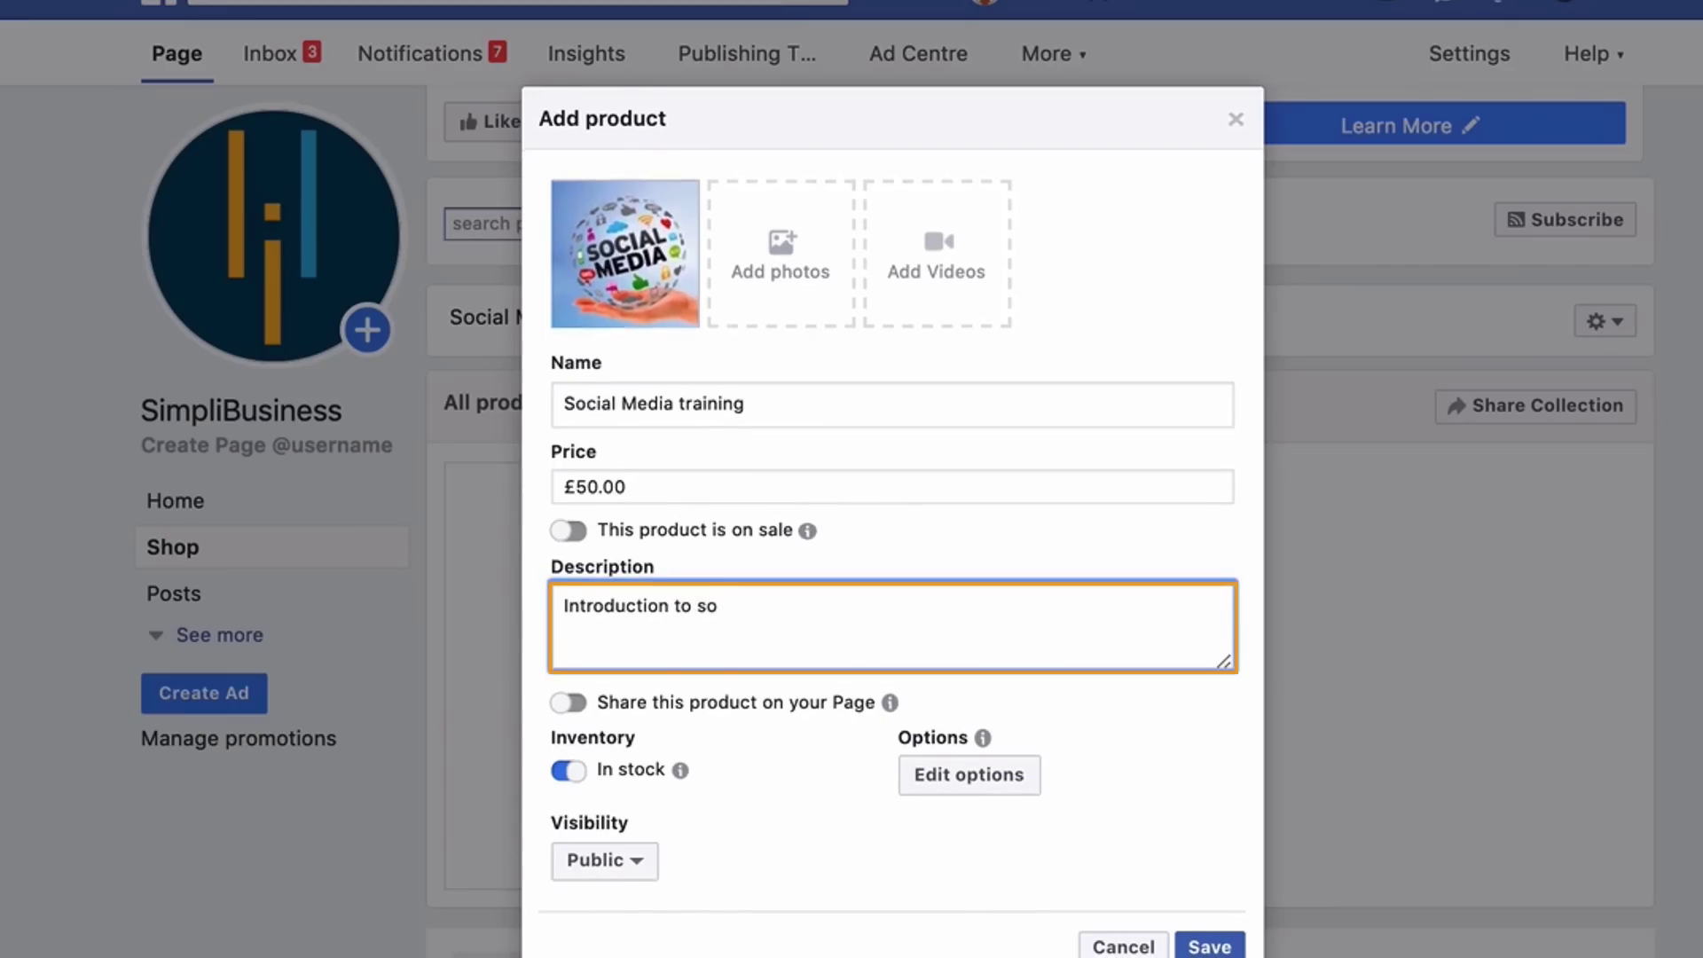
text(cial media)
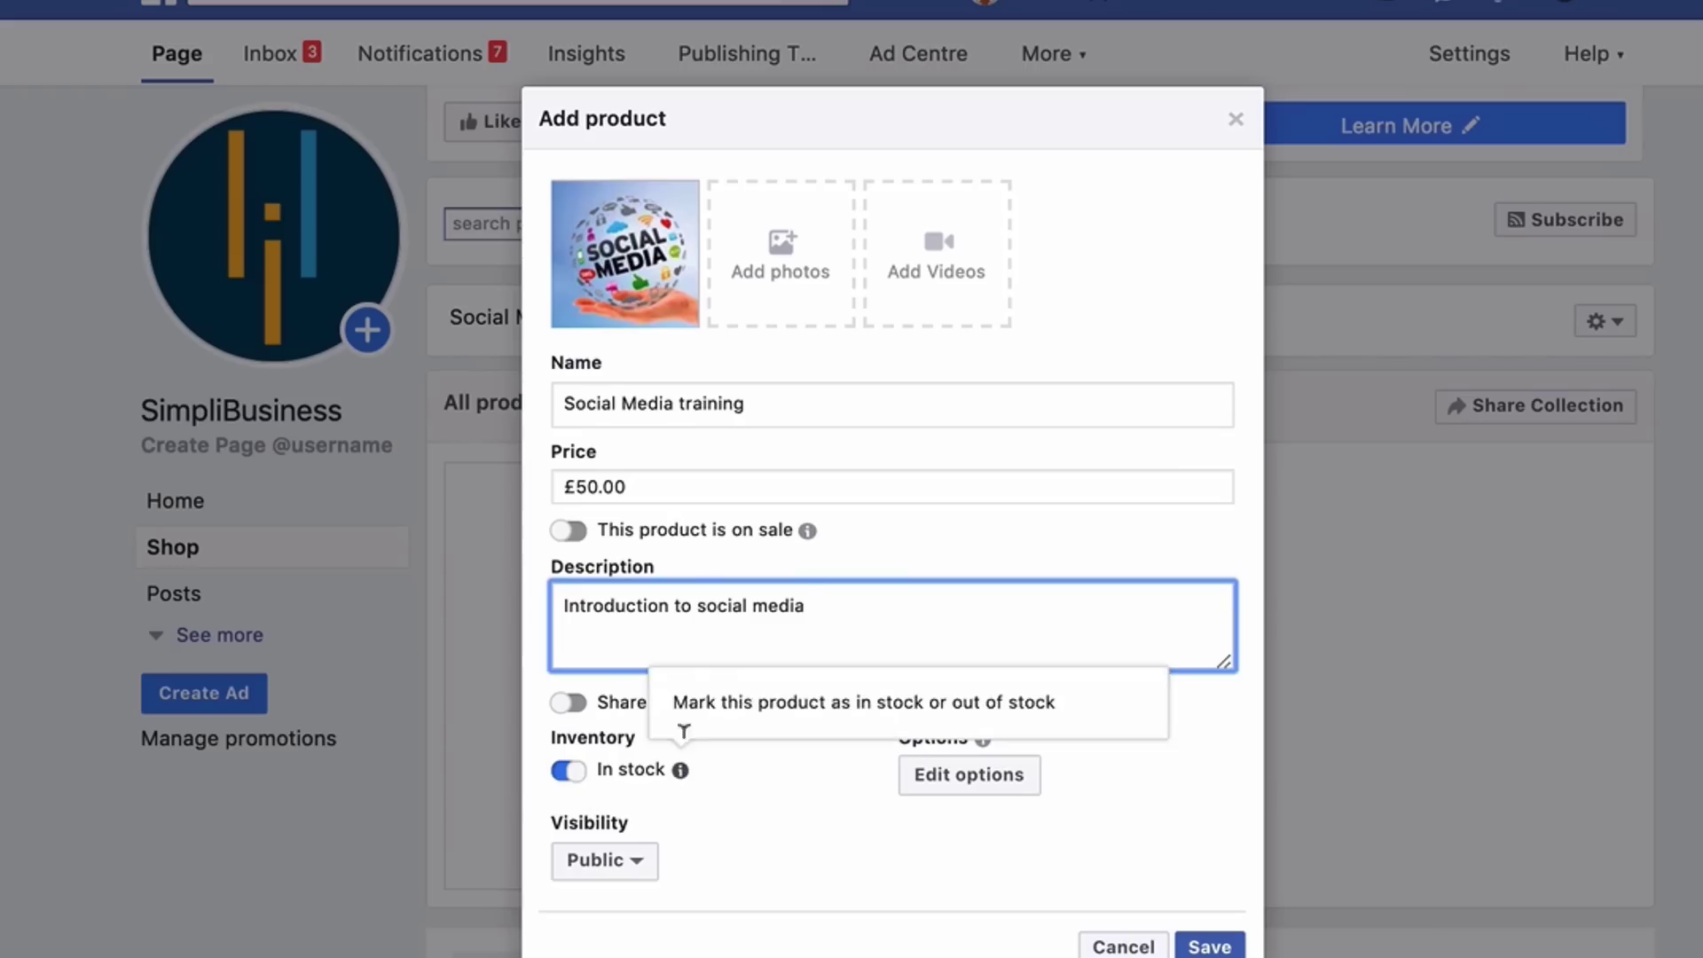
click(1201, 946)
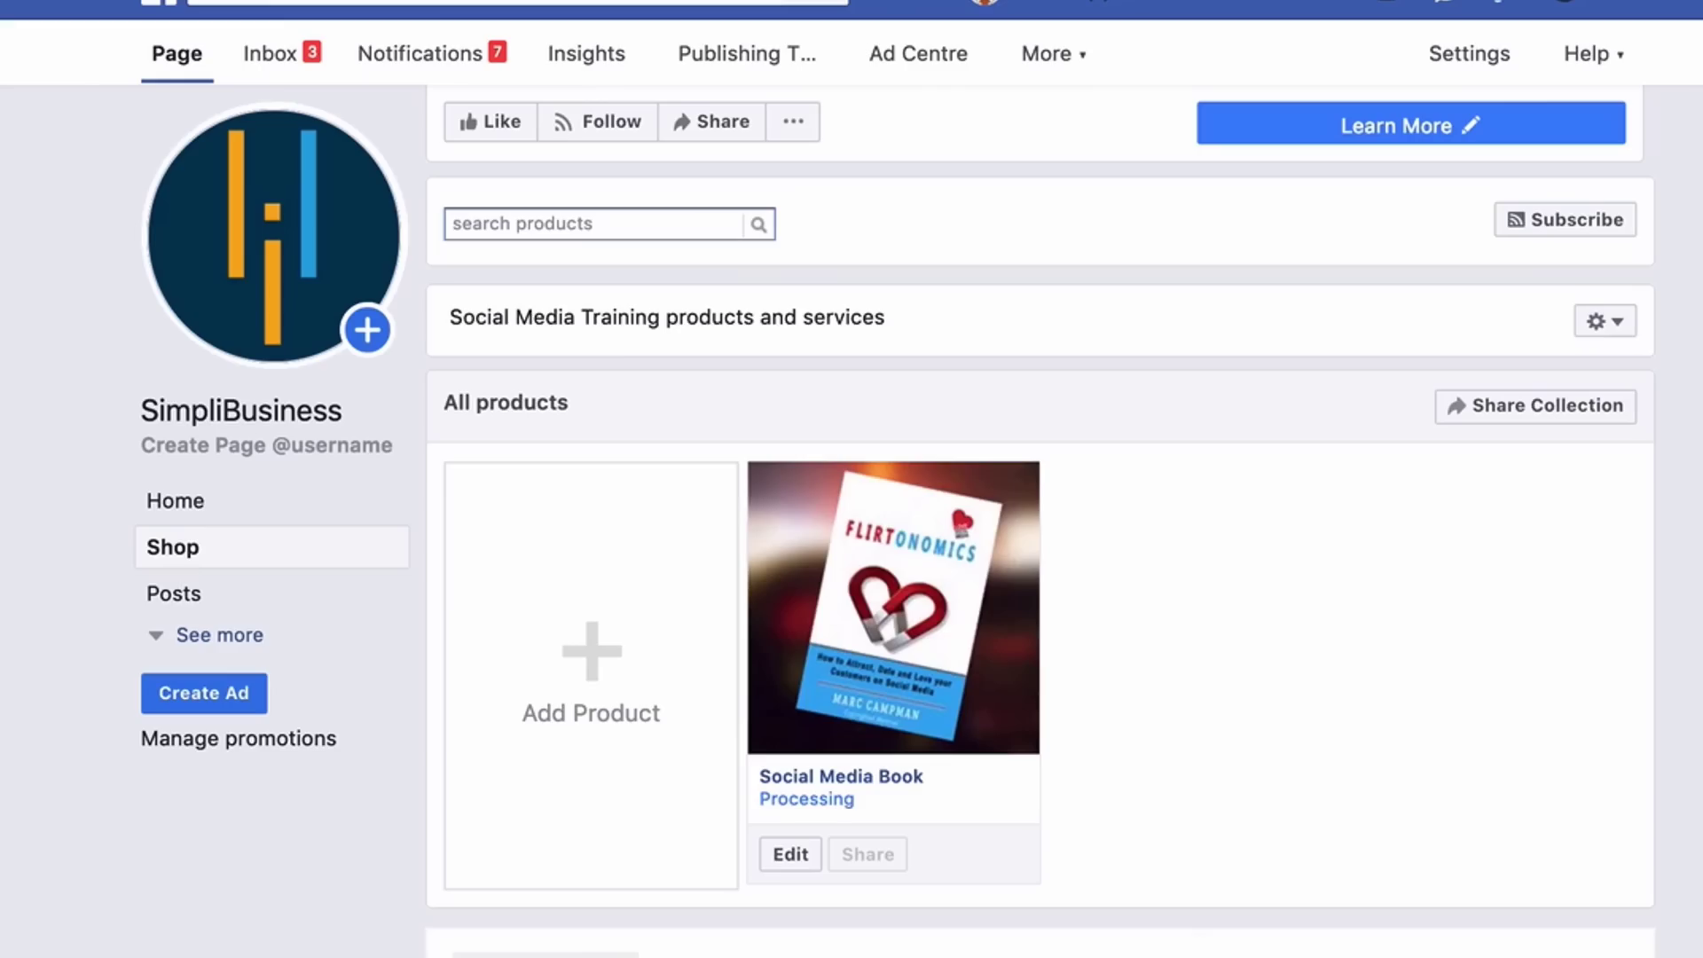
Start a new shop product and give it the photo of people linked by arrows around a dark globe
click(579, 709)
click(627, 253)
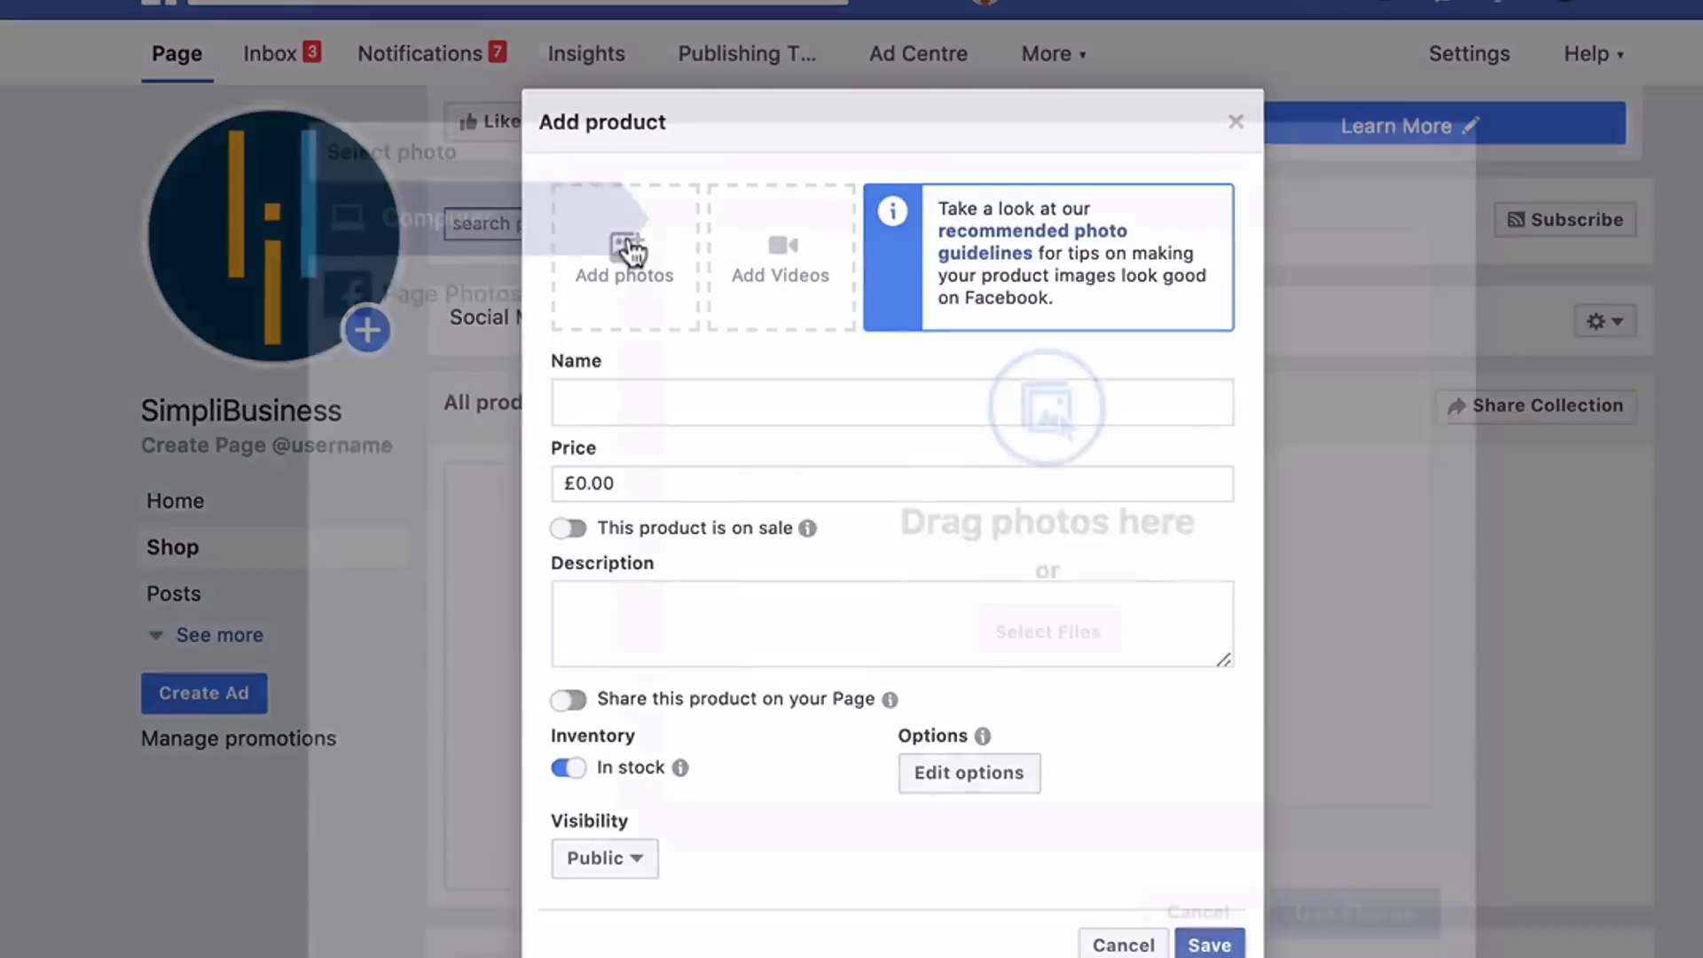
click(1062, 637)
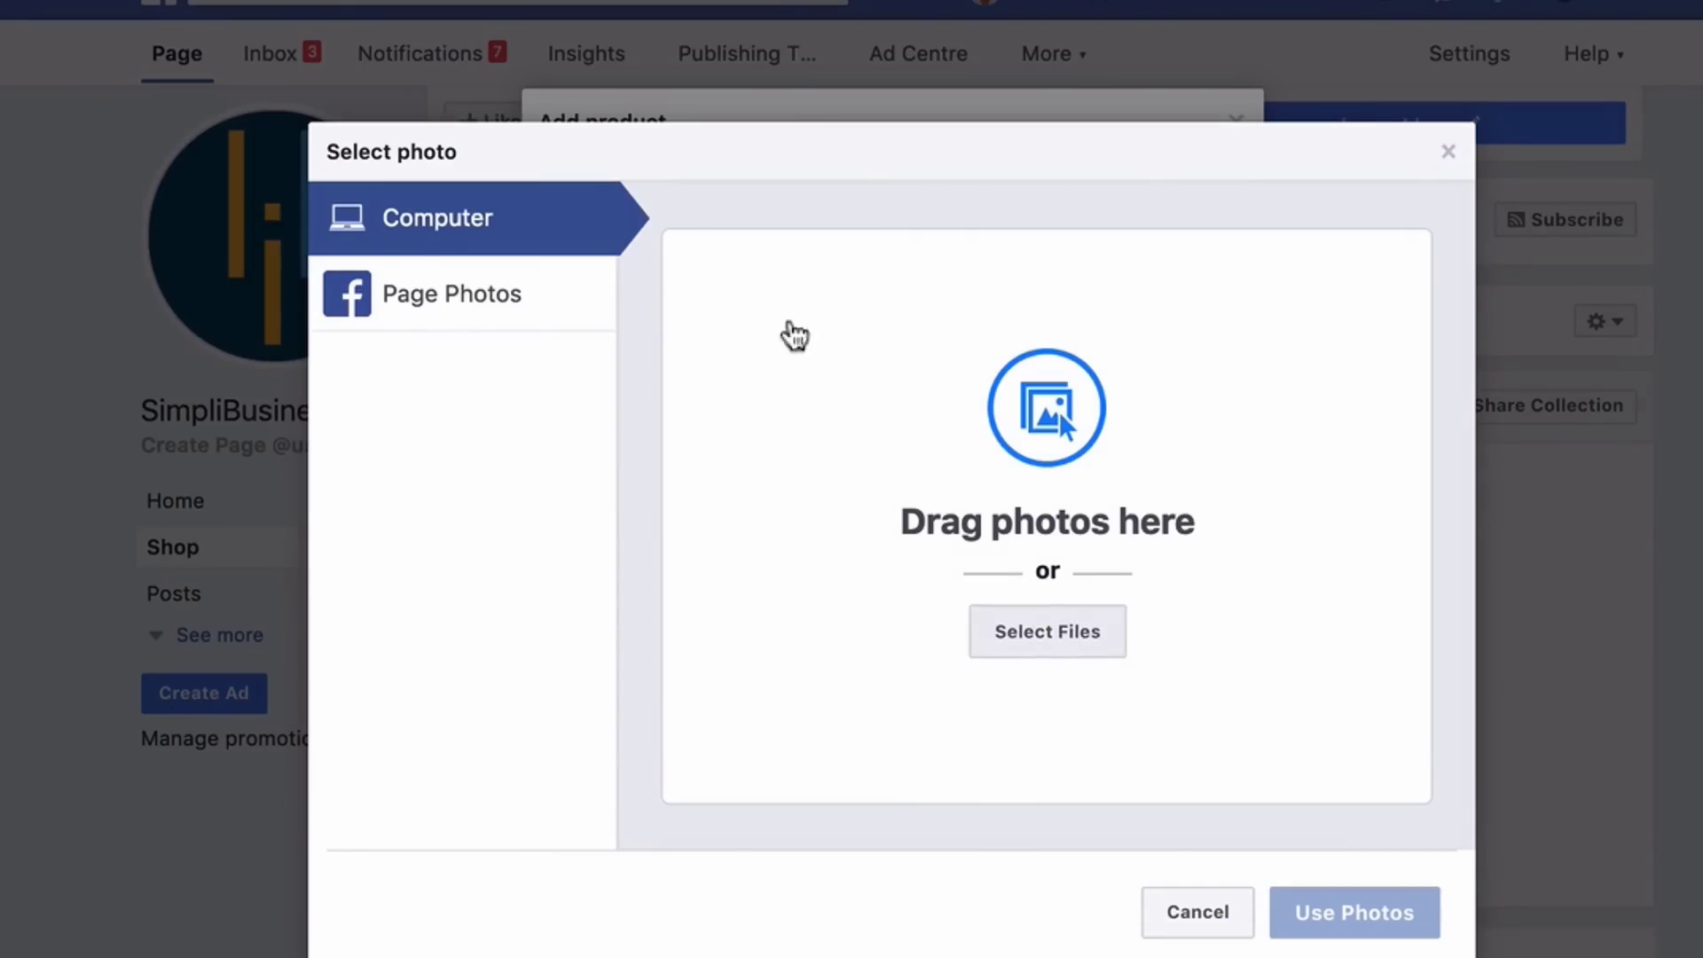
double_click(455, 197)
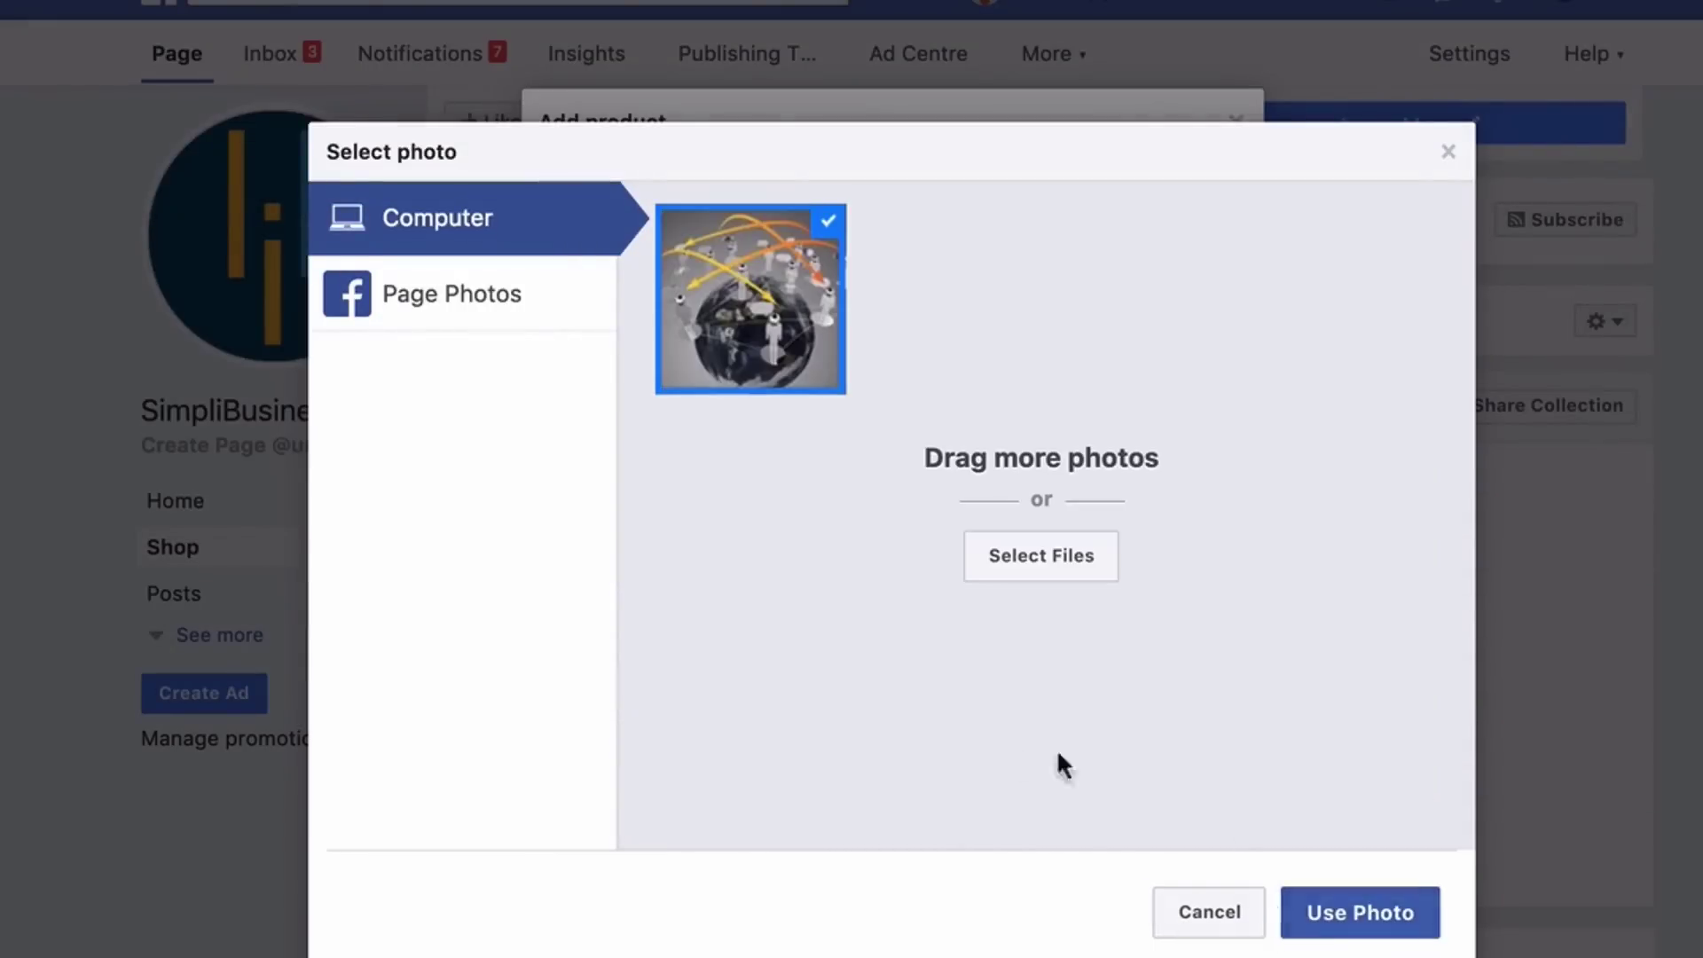
click(1348, 917)
Name the product "Linkedin training" and enter "Linkedin training" as its description too
click(592, 391)
text(Linkedin traini)
click(583, 608)
text(Linkedin training)
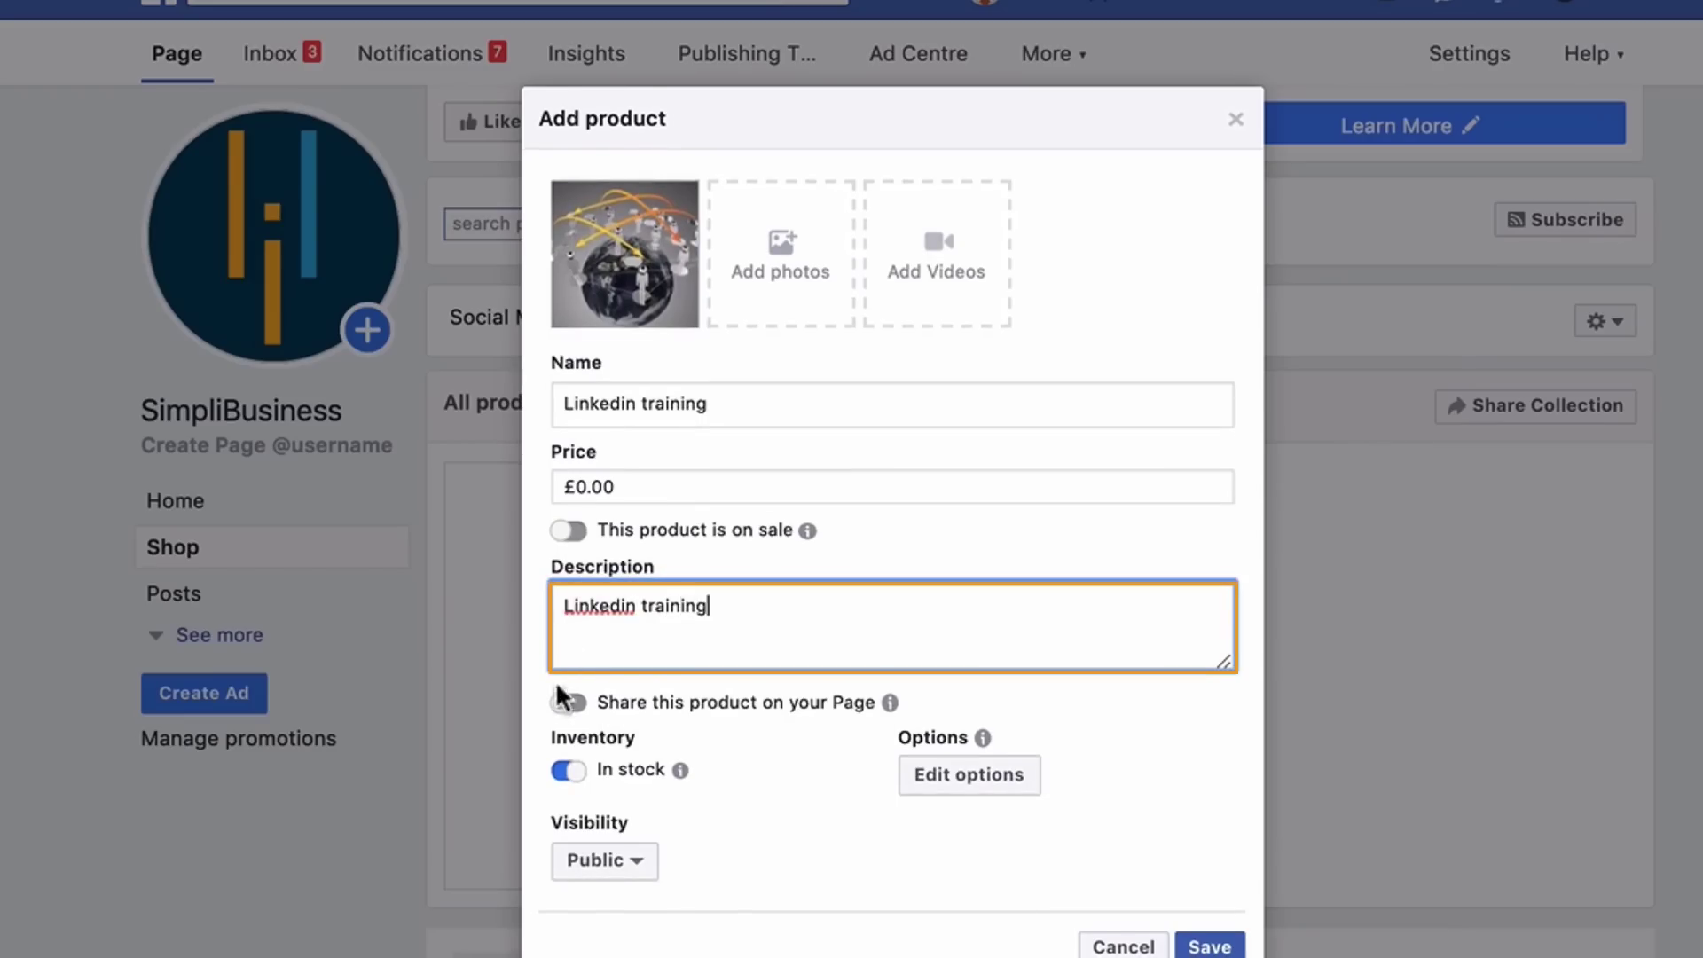
Set the Linkedin training product's price to £50.00 and save the product
double_click(581, 488)
key(BackSpace)
text(50)
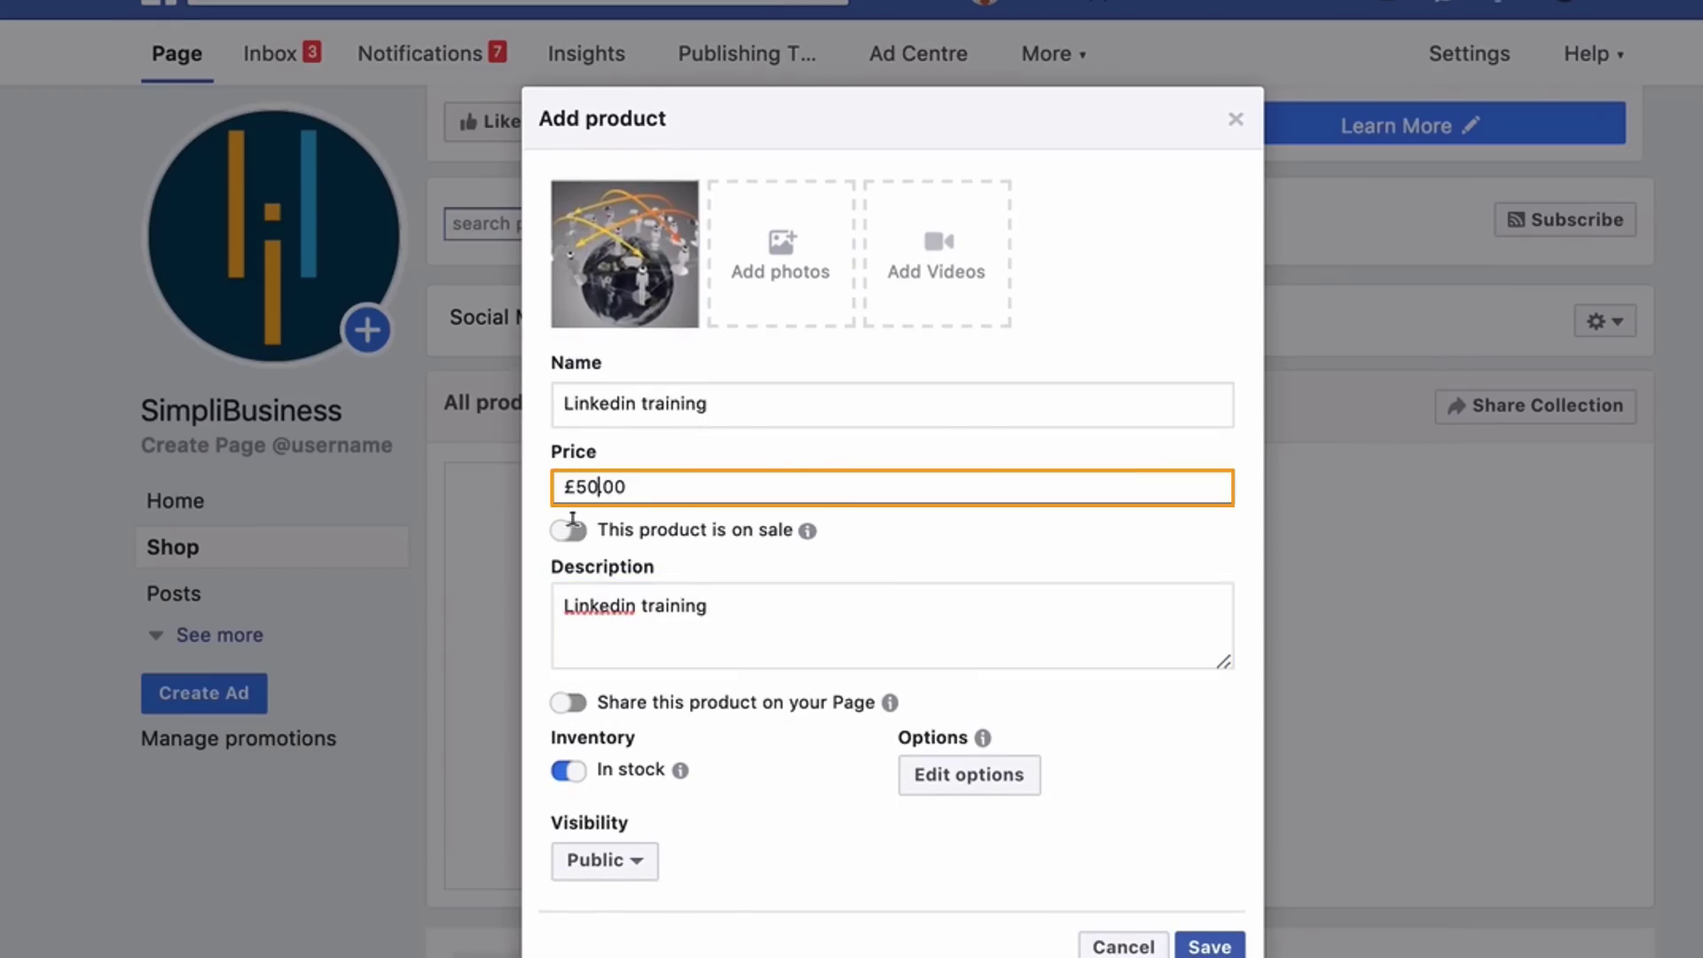
click(1213, 947)
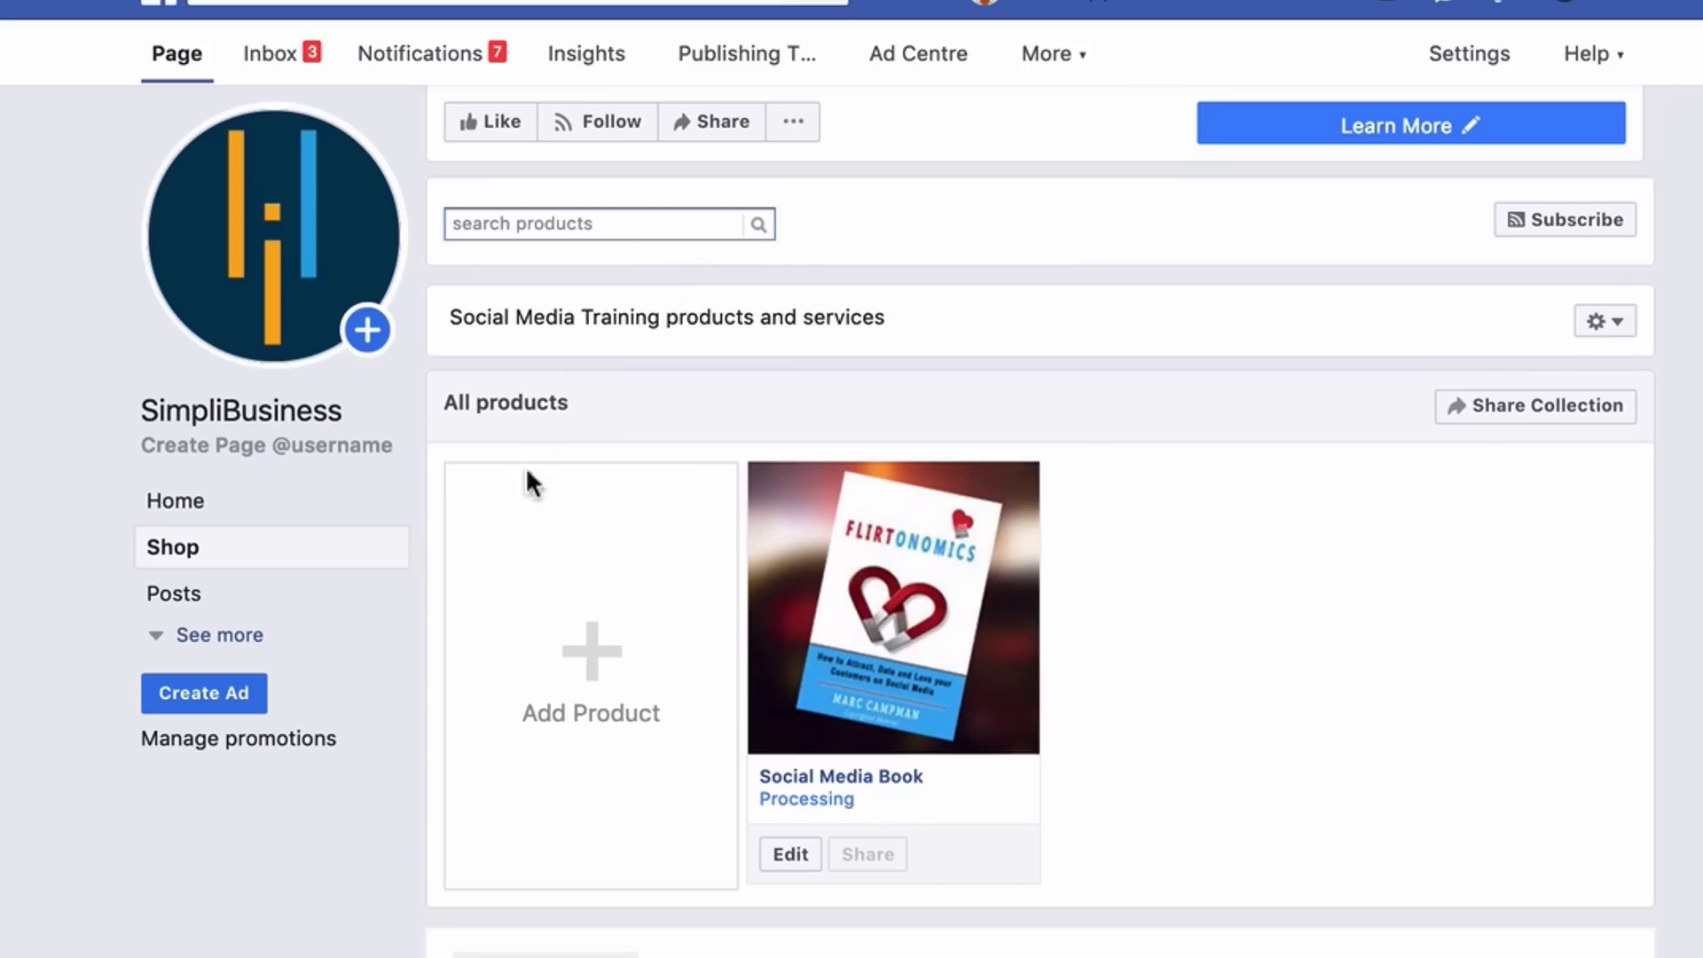
Start a new shop product and give it the photo of a glass globe on a keyboard from the Desktop folder
click(595, 647)
click(623, 255)
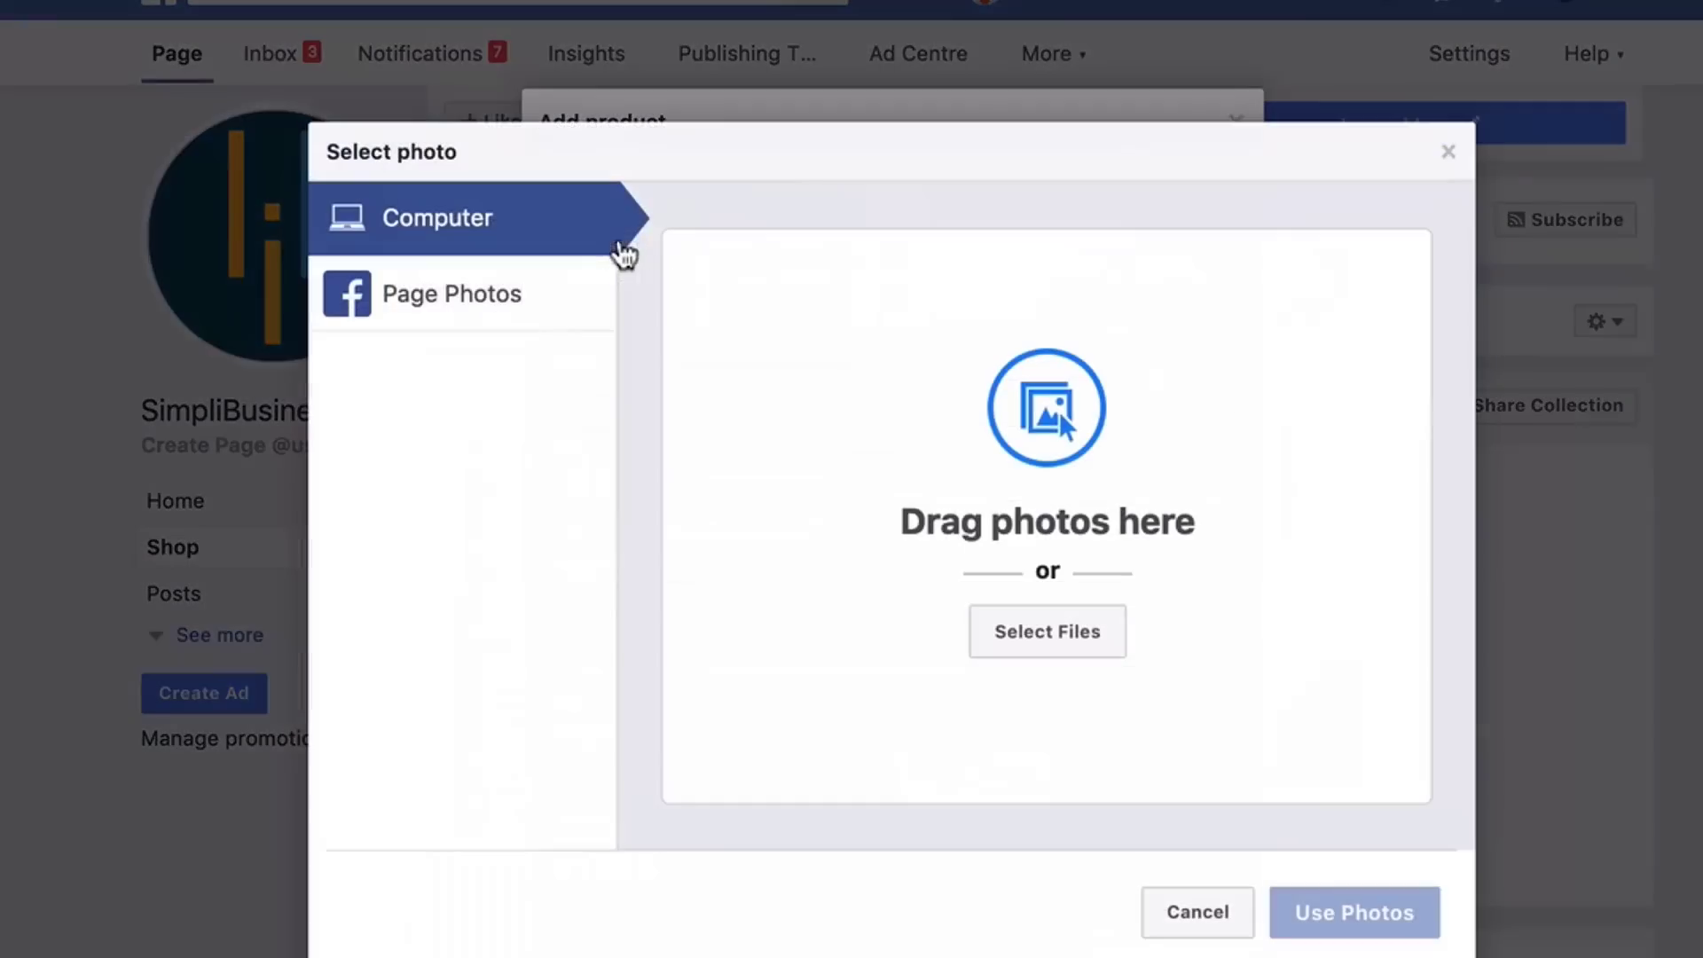
click(1034, 657)
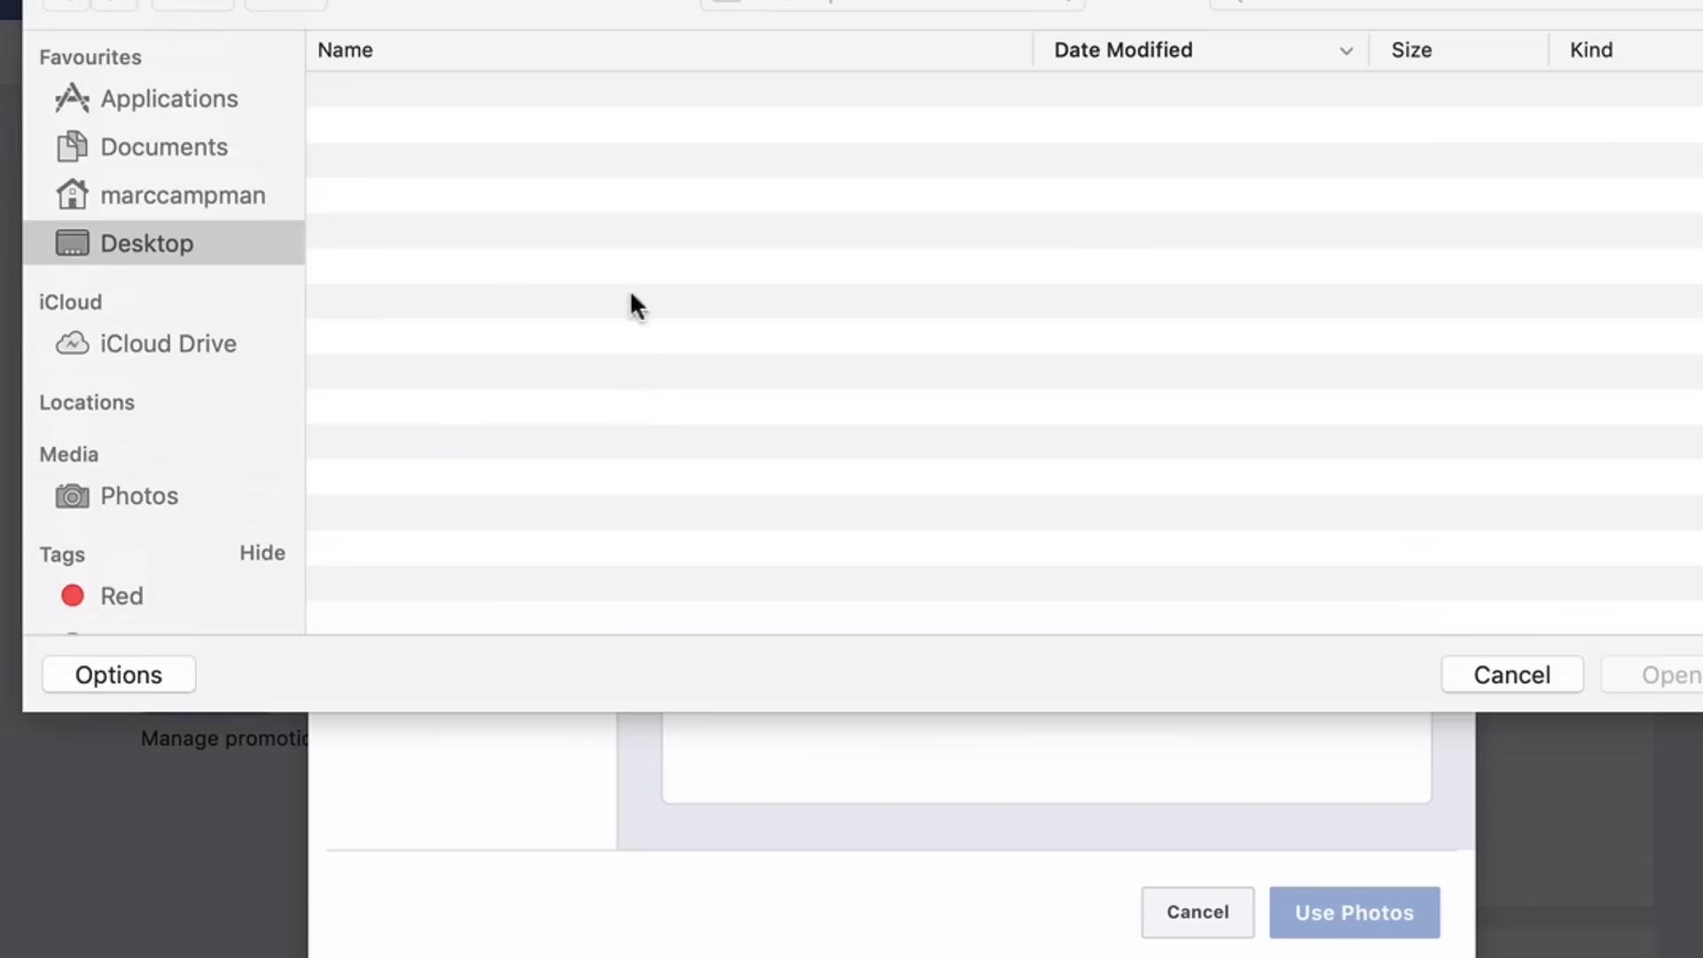
double_click(427, 164)
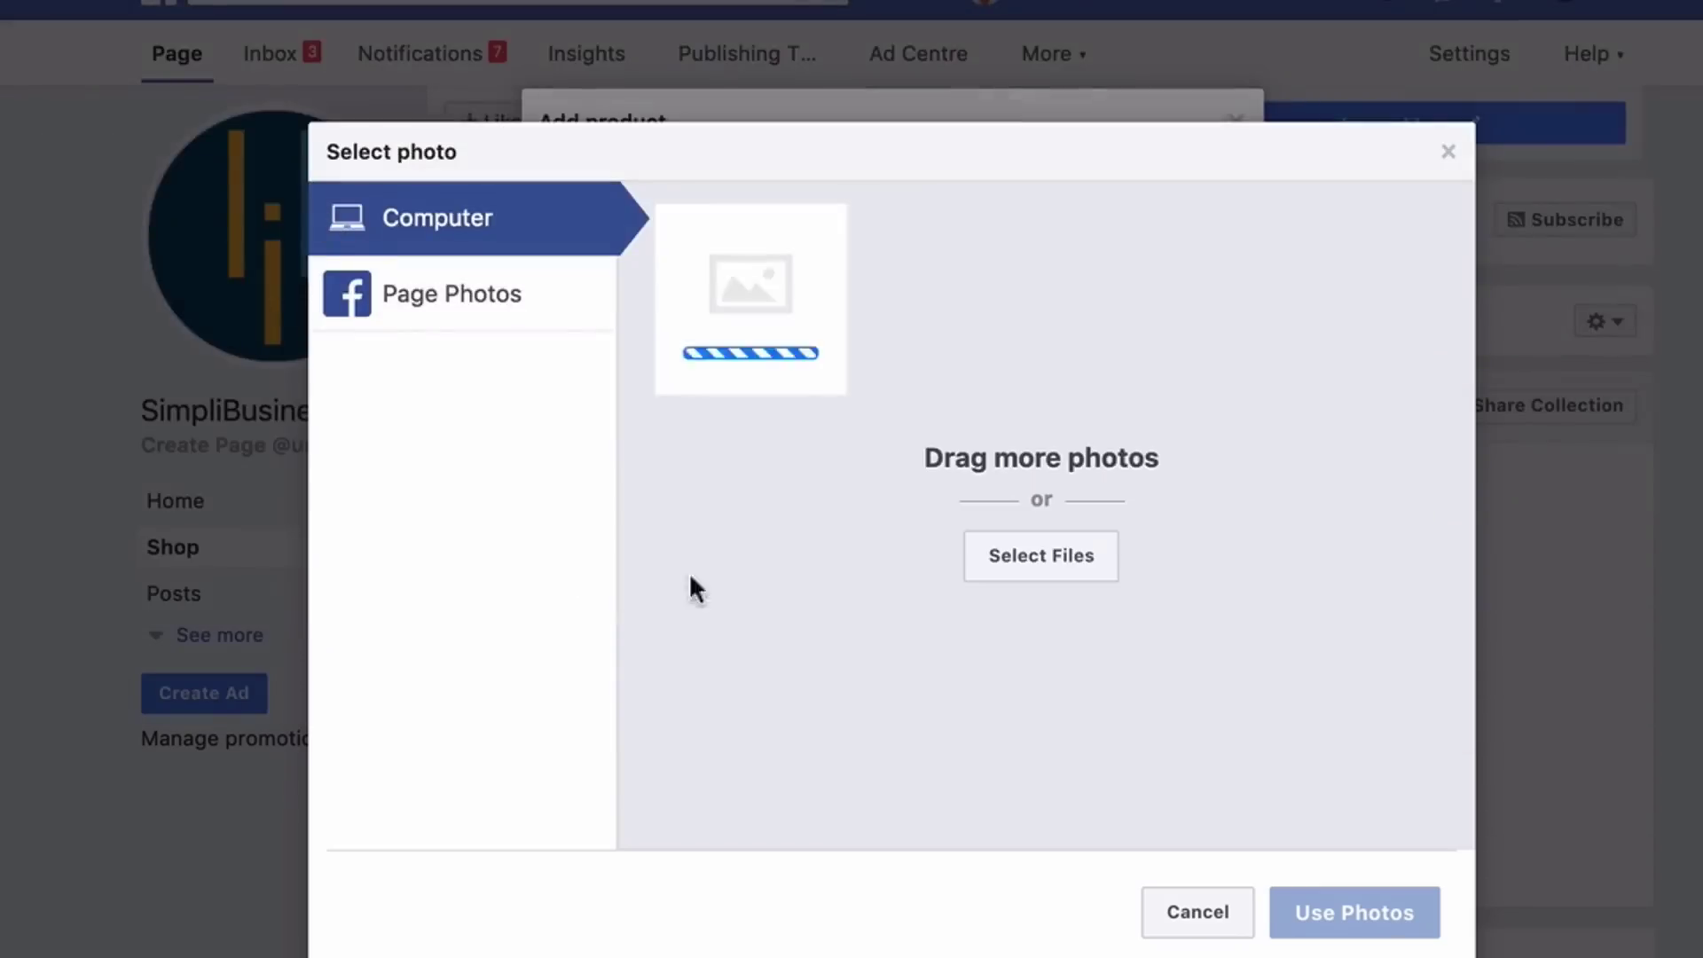
click(1360, 911)
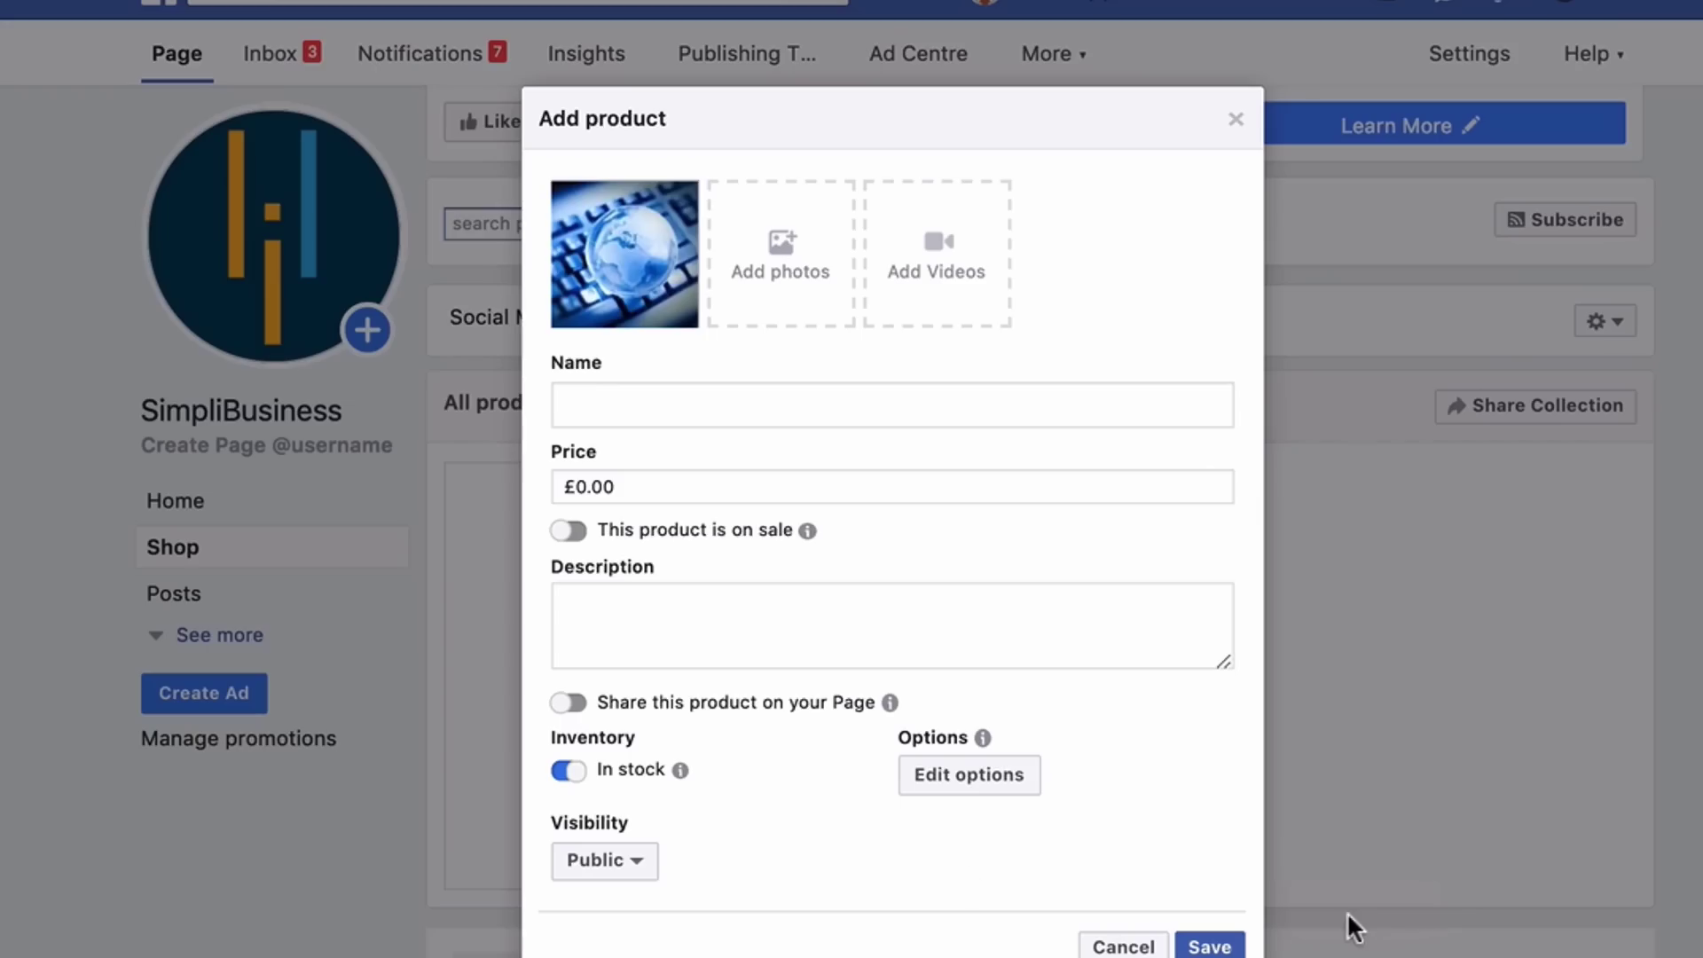
Name the new product "Facebook training"
text(Facwebook)
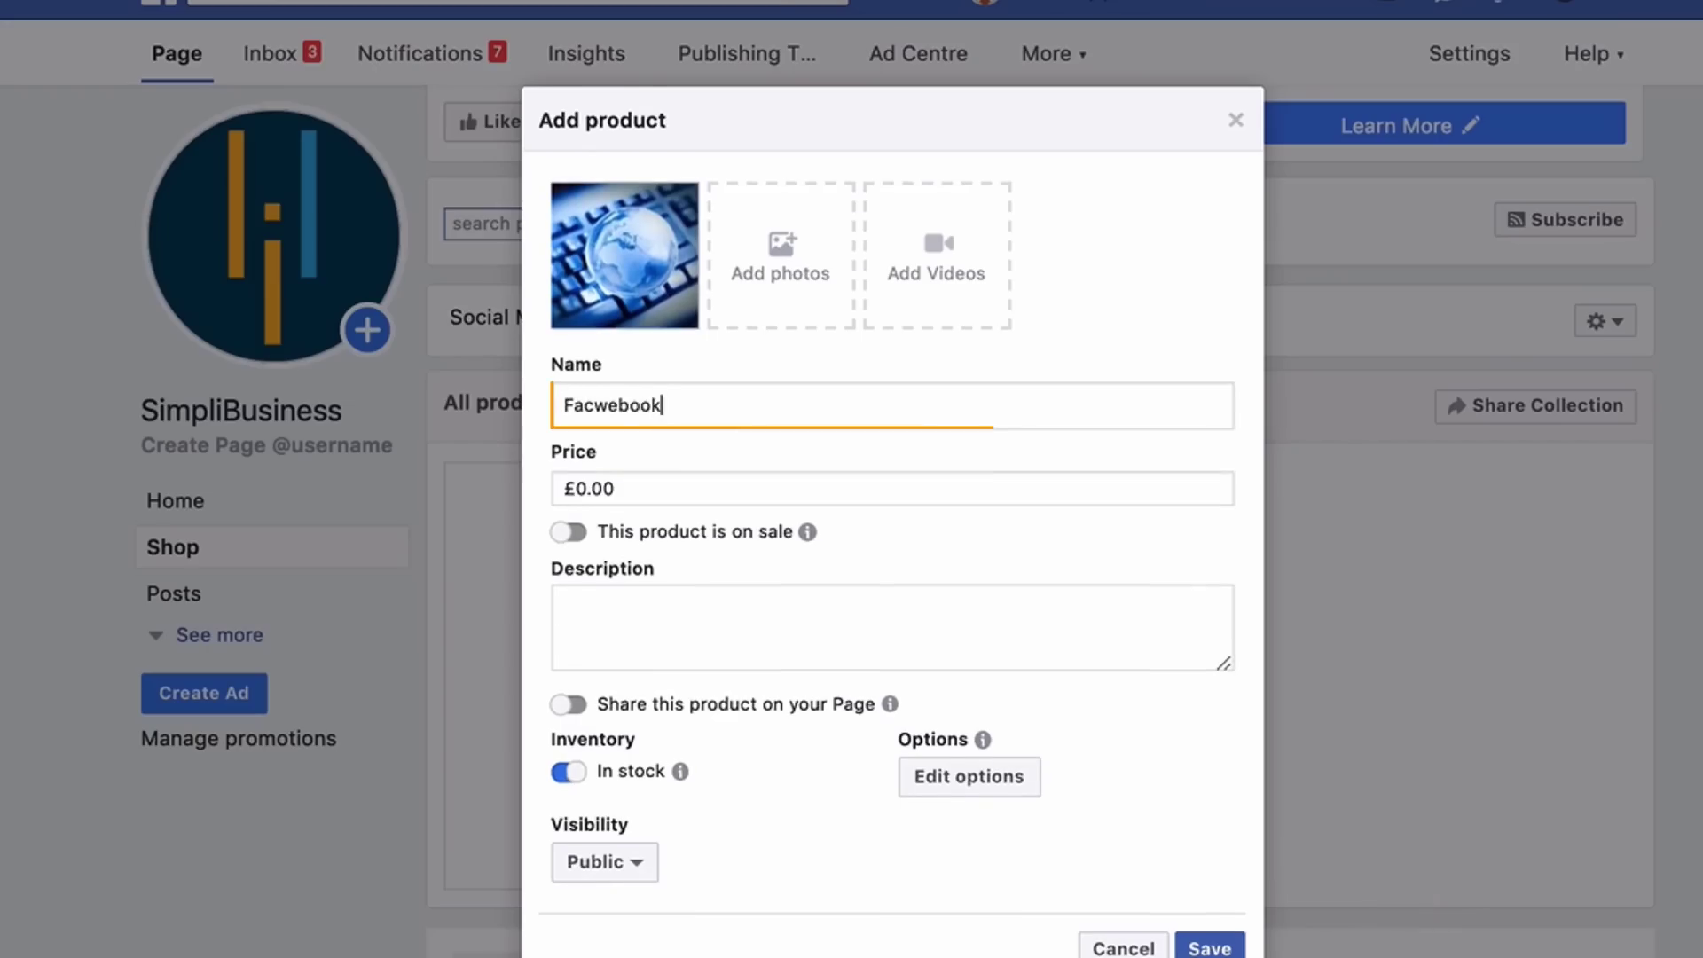
key(BackSpace)
key(BackSpace)
key(BackSpace)
key(BackSpace)
key(BackSpace)
key(BackSpace)
text(ebook trao)
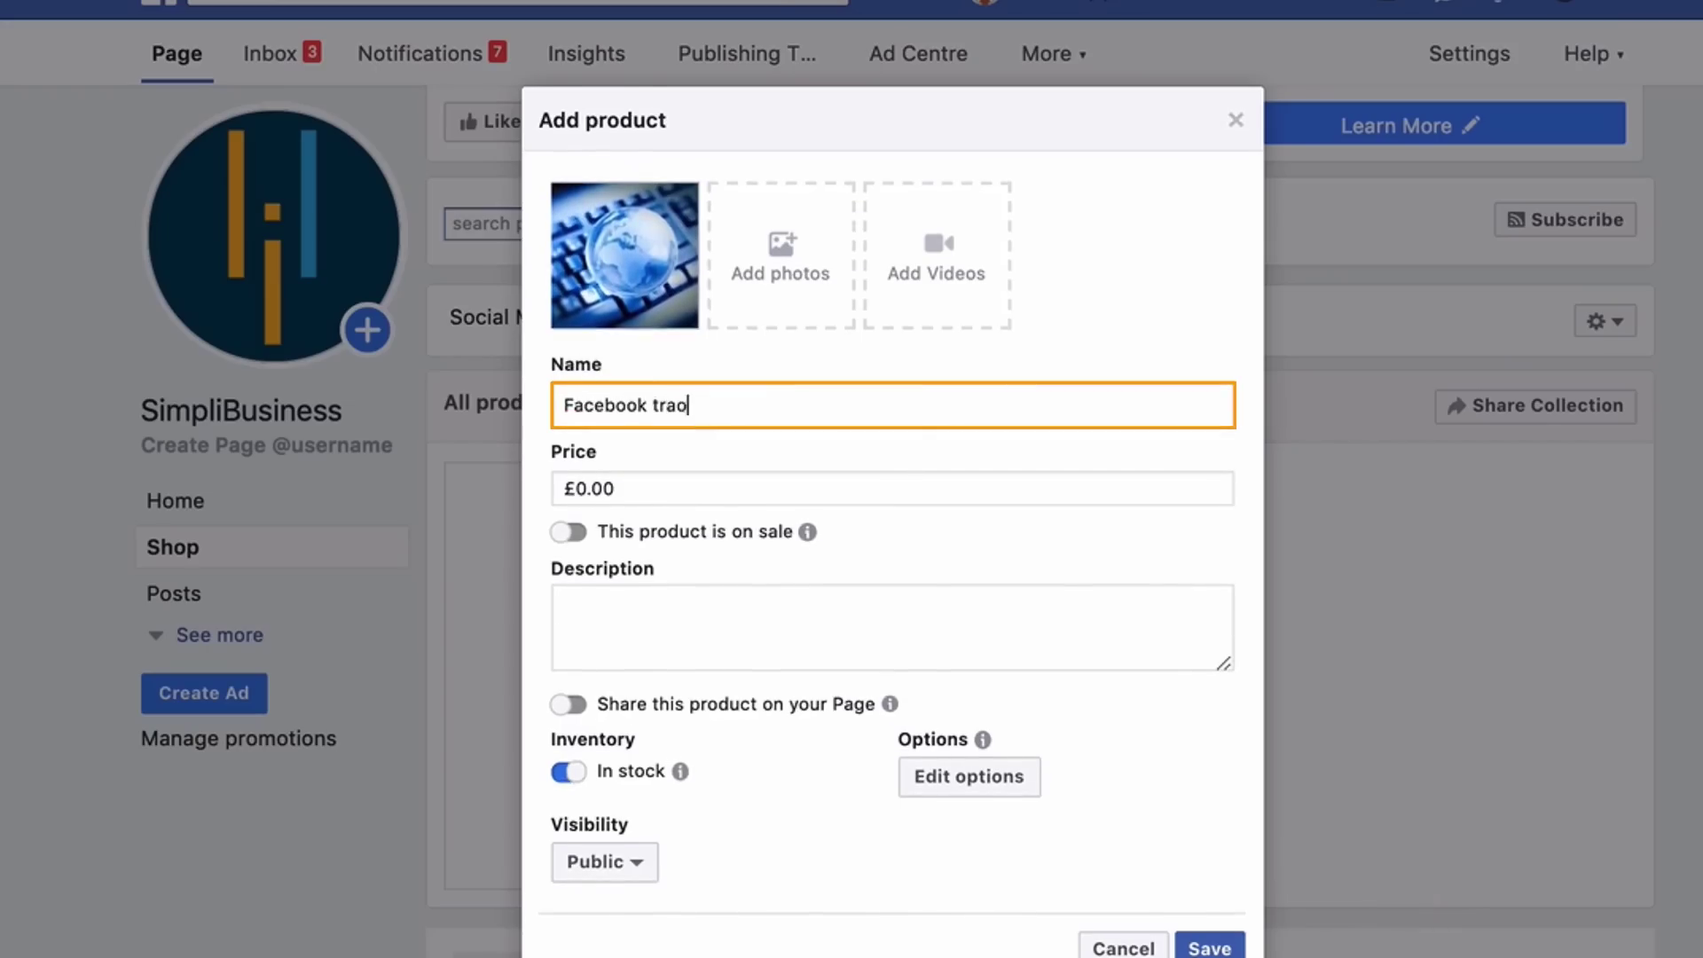
text(ining)
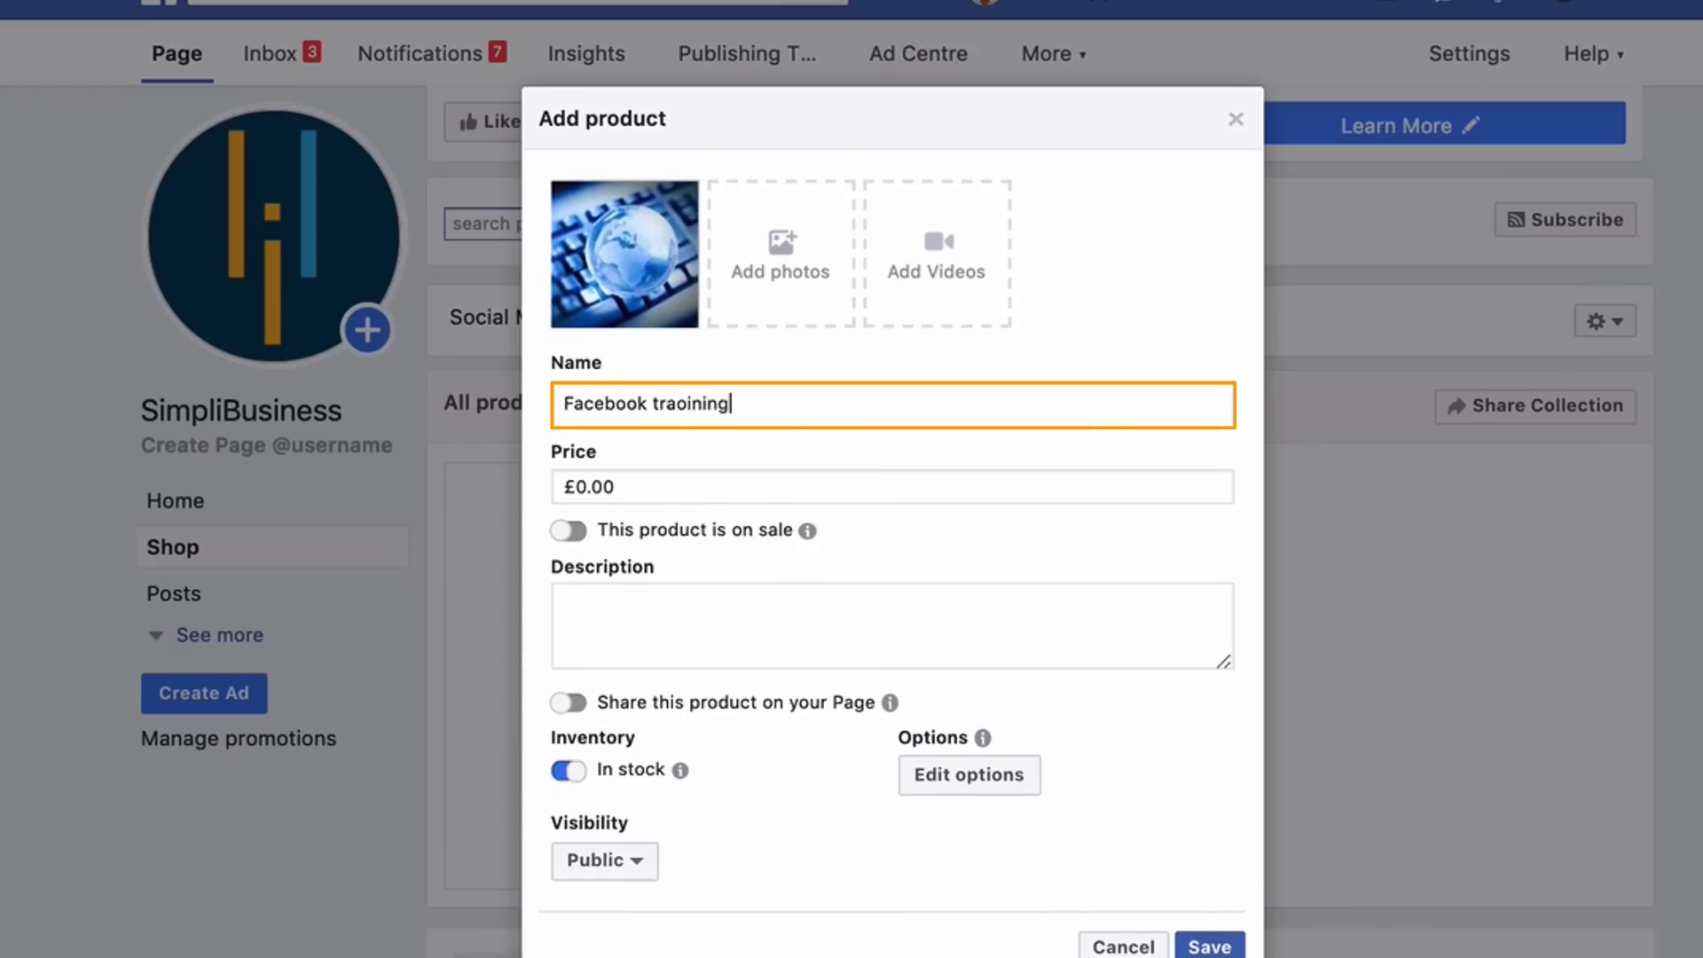
key(BackSpace)
key(BackSpace)
key(BackSpace)
key(BackSpace)
text(ining)
Set the Facebook training product's price to £50.00
click(596, 217)
click(582, 488)
key(BackSpace)
Enter the product description "Introduction to Facebook"
click(580, 612)
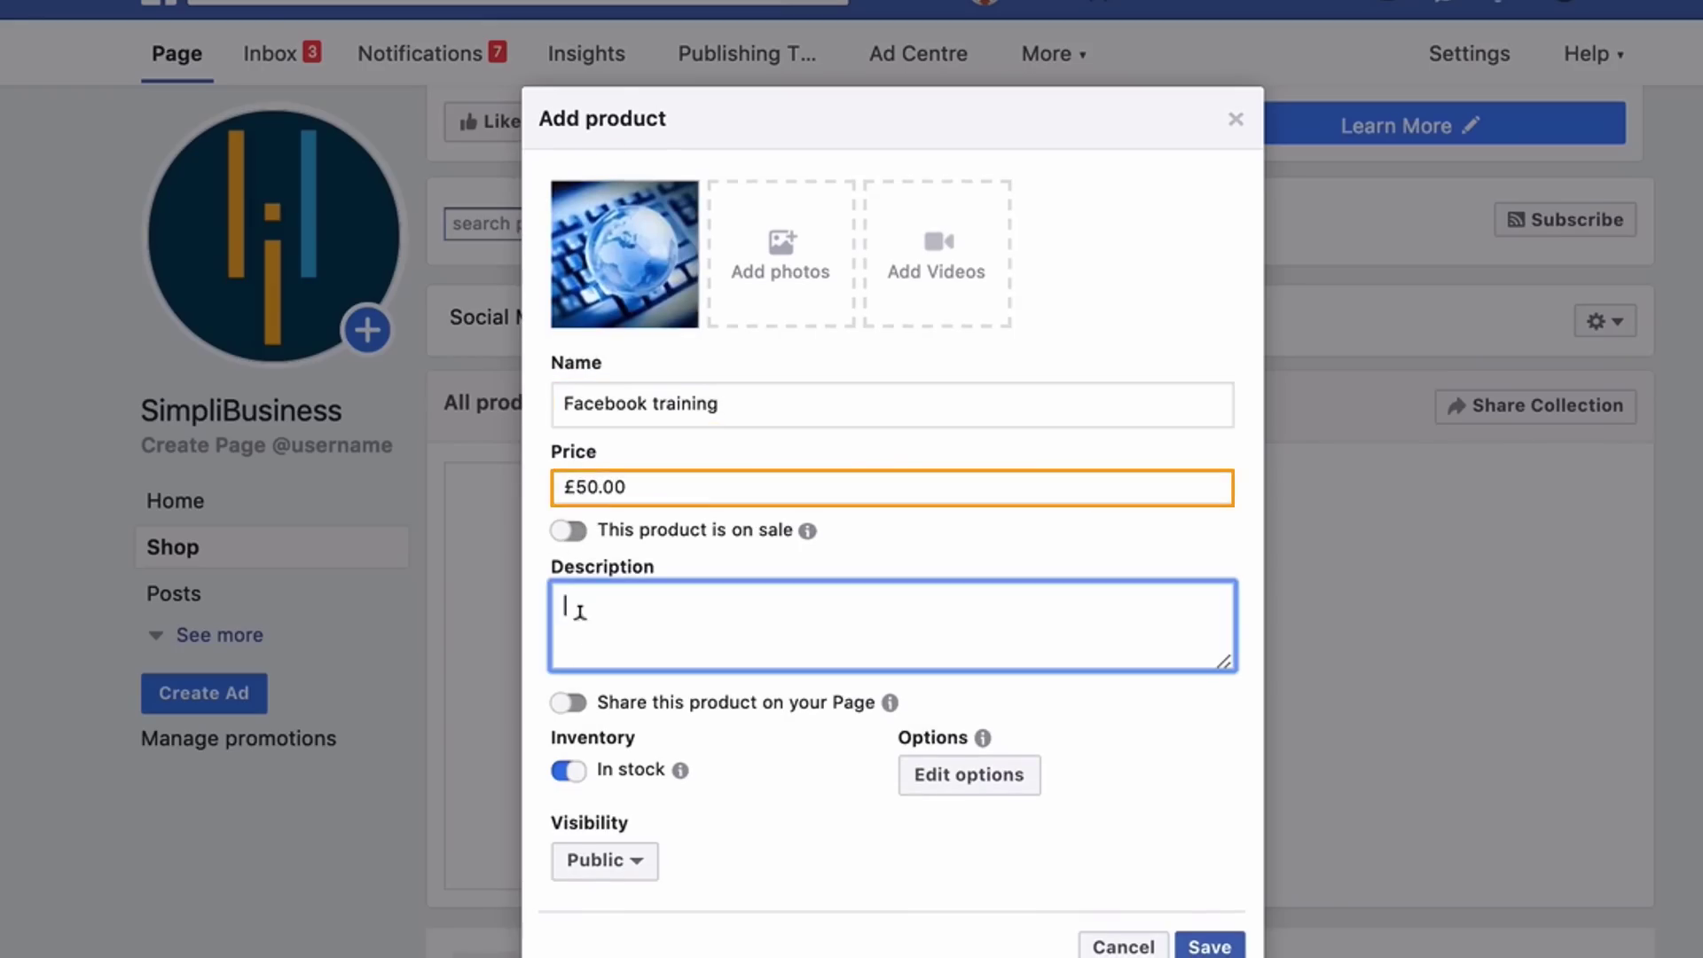
text(Int)
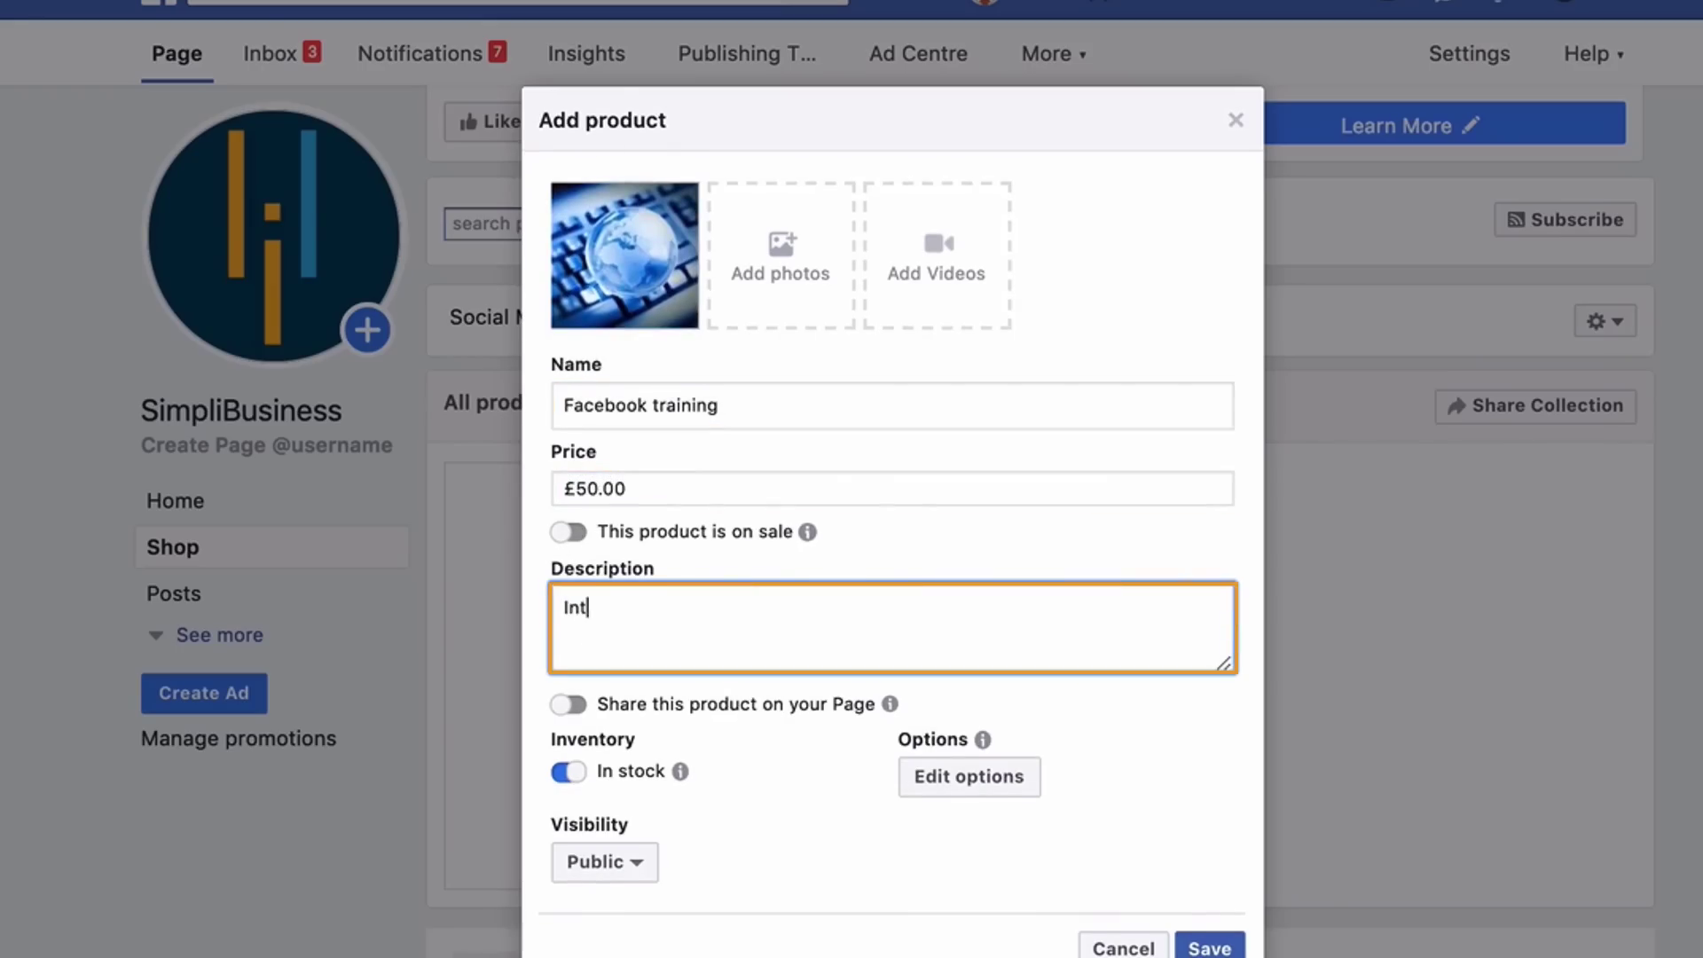
text(roduc)
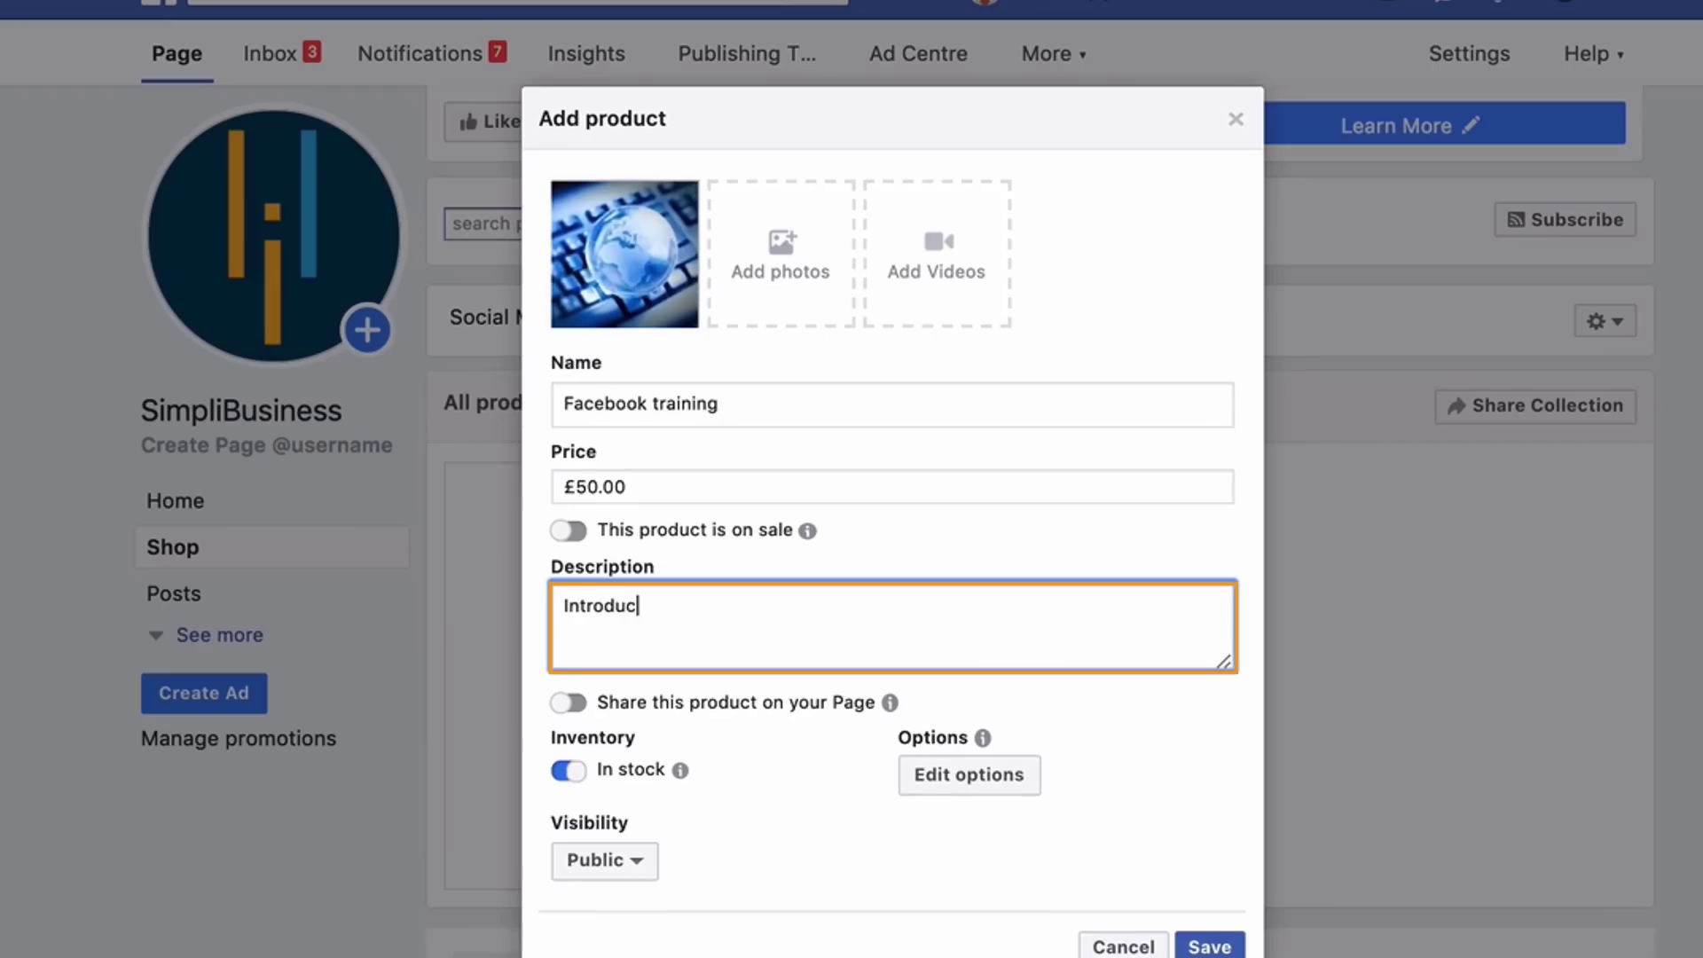
text(tion to Facebook)
key(BackSpace)
text(ok)
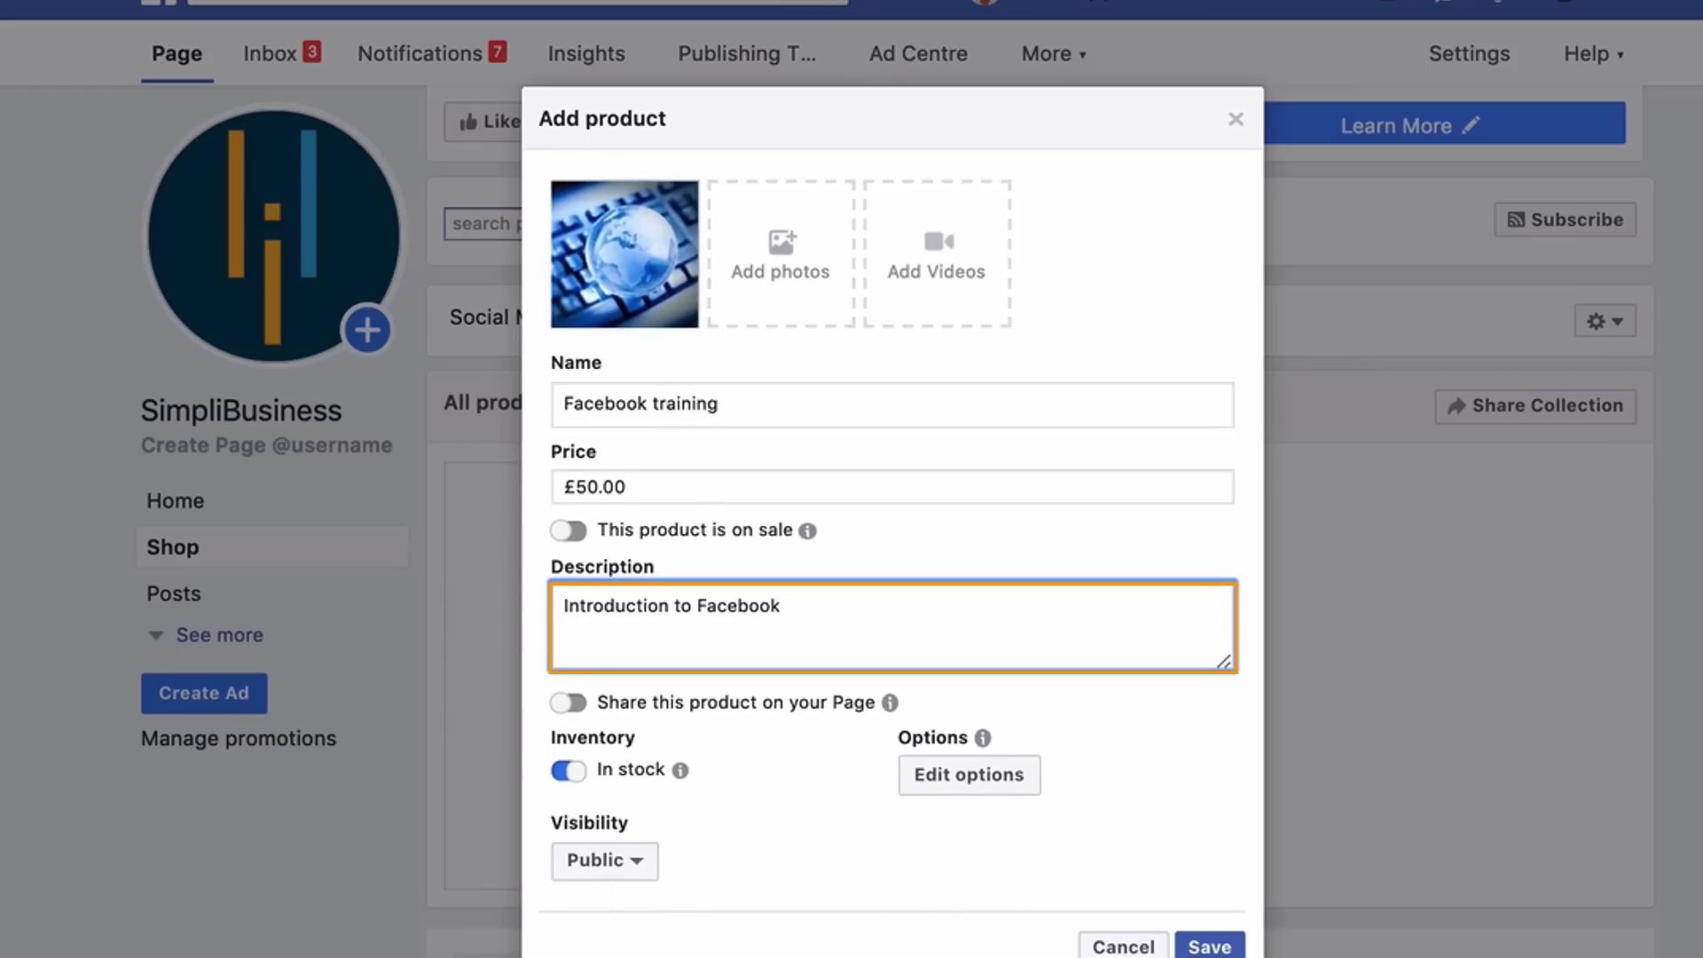
Save the Facebook training product and show the shop's full product list
click(1211, 946)
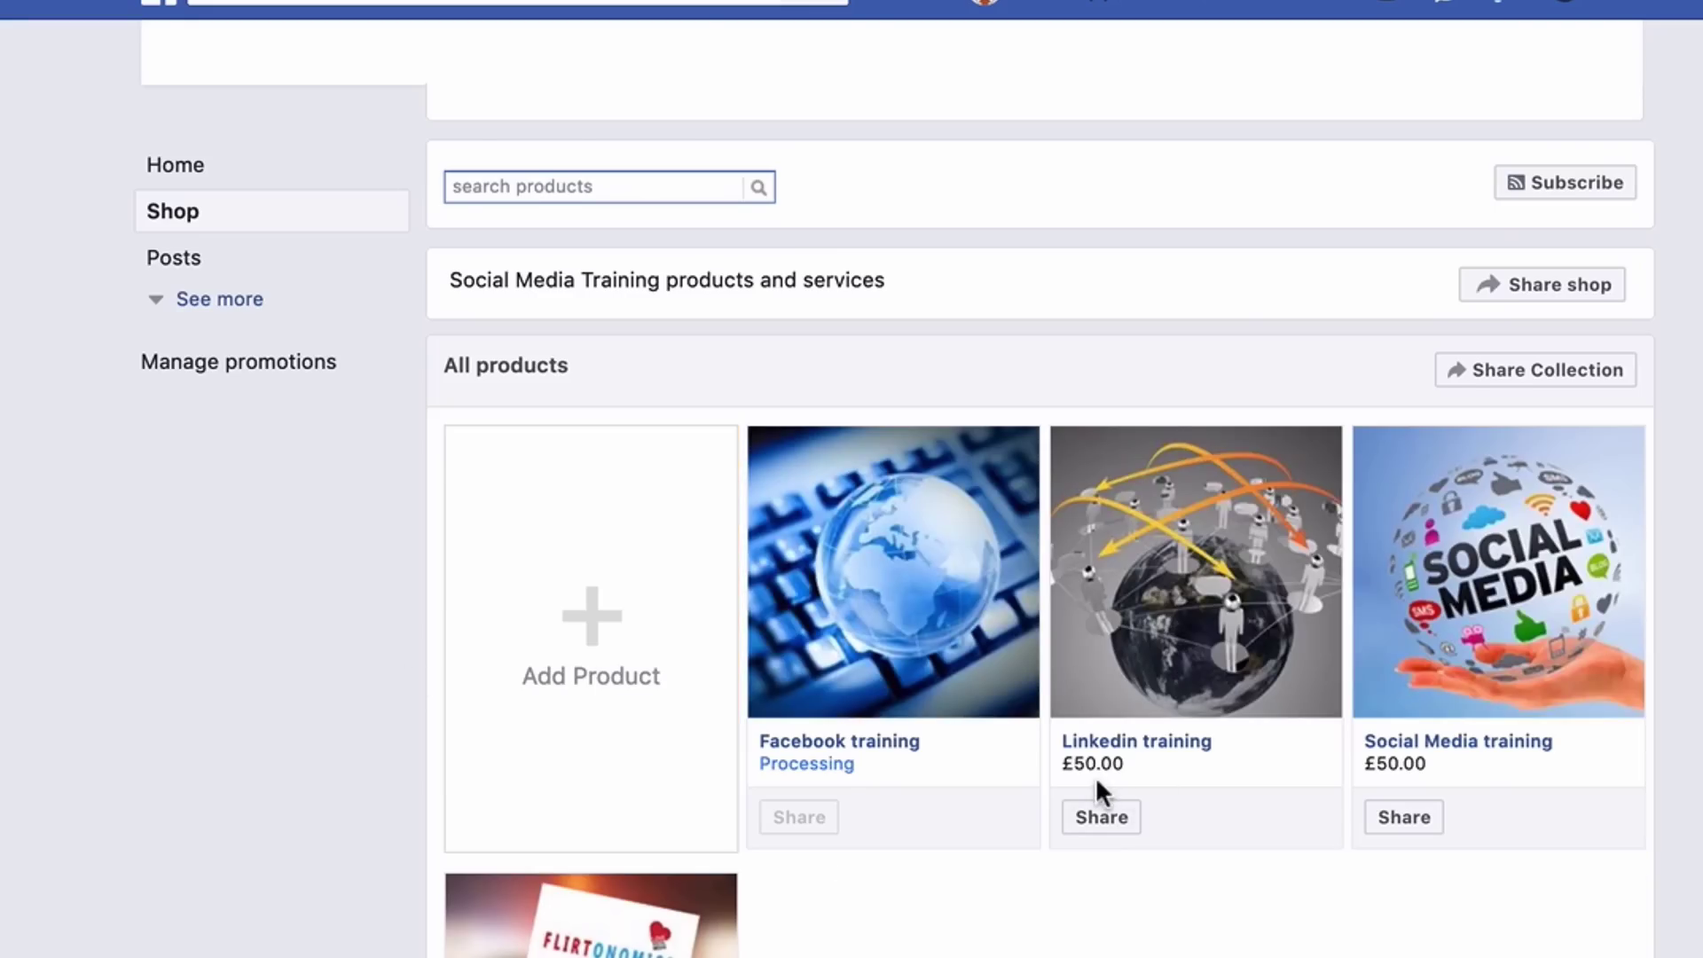
scroll(1094, 775, up, 5)
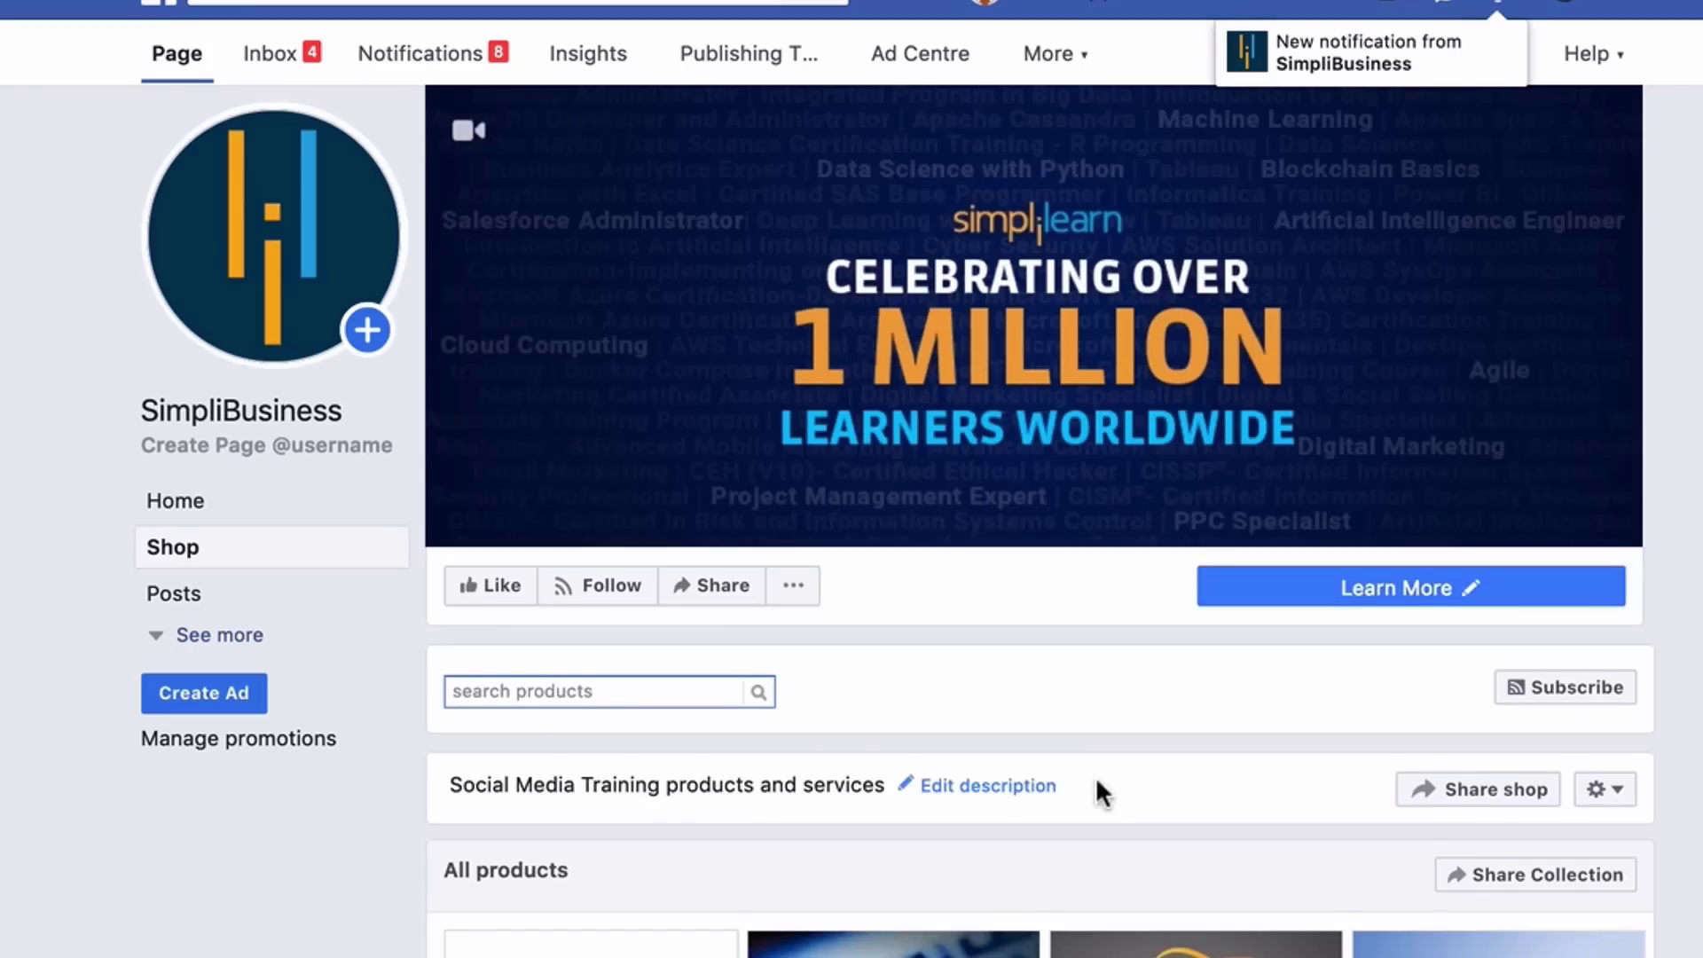
scroll(1095, 775, down, 5)
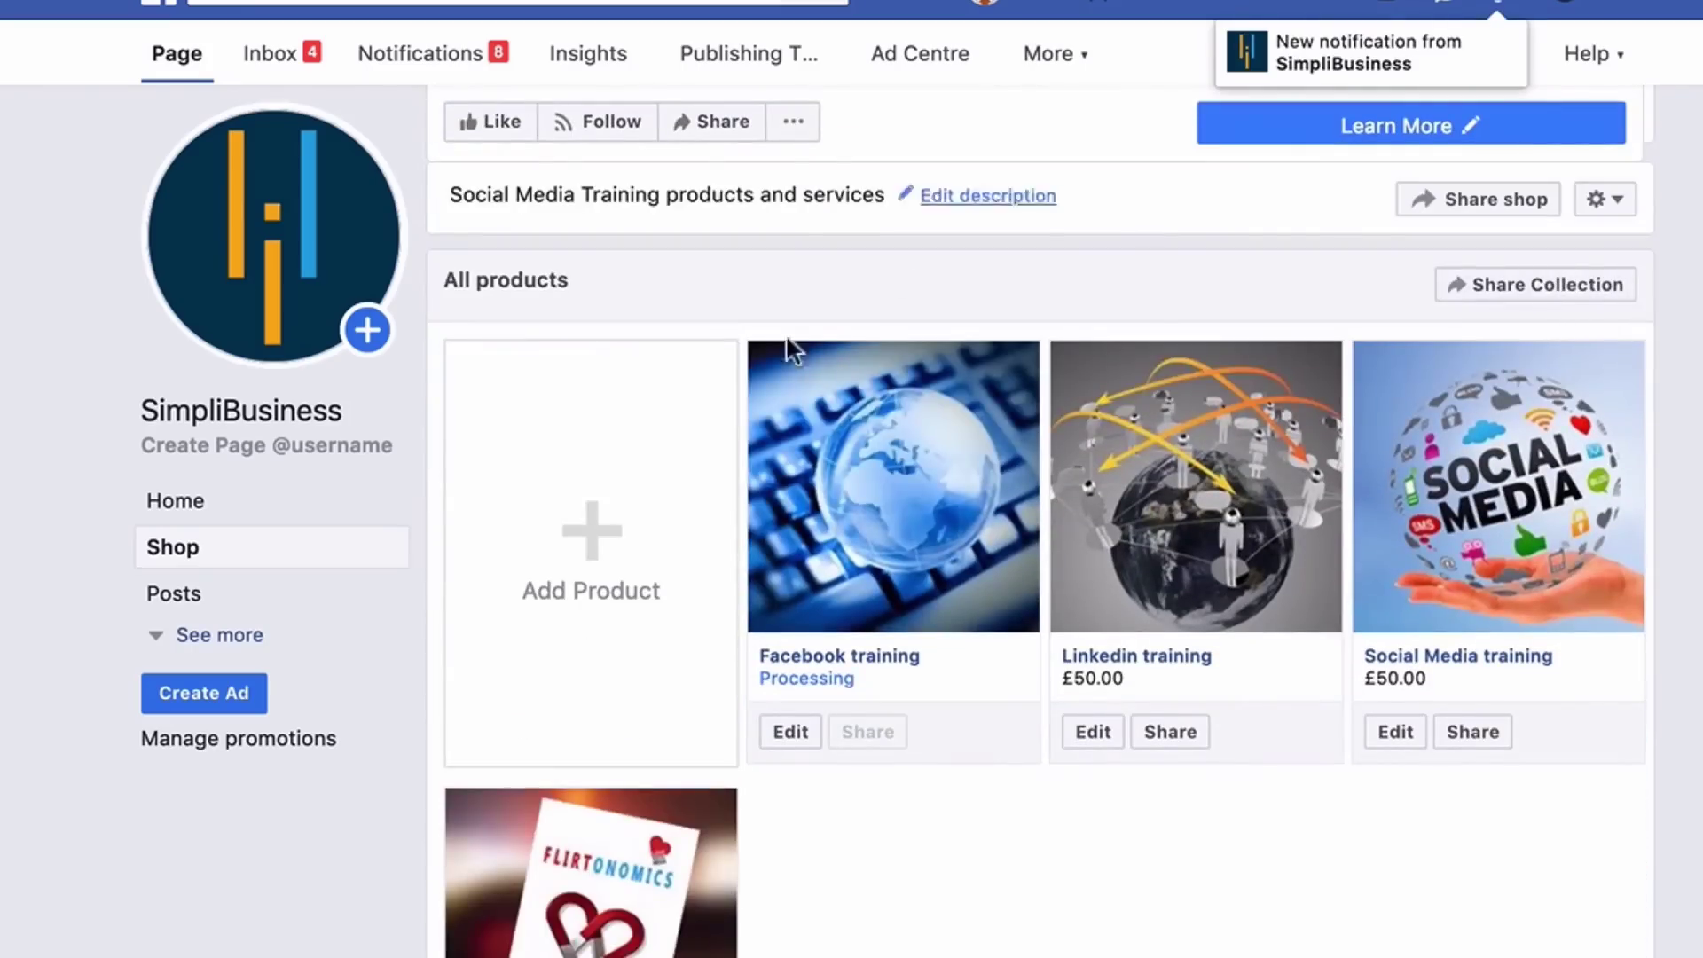
Start a new shop collection and name it "Training products"
scroll(1135, 802, down, 4)
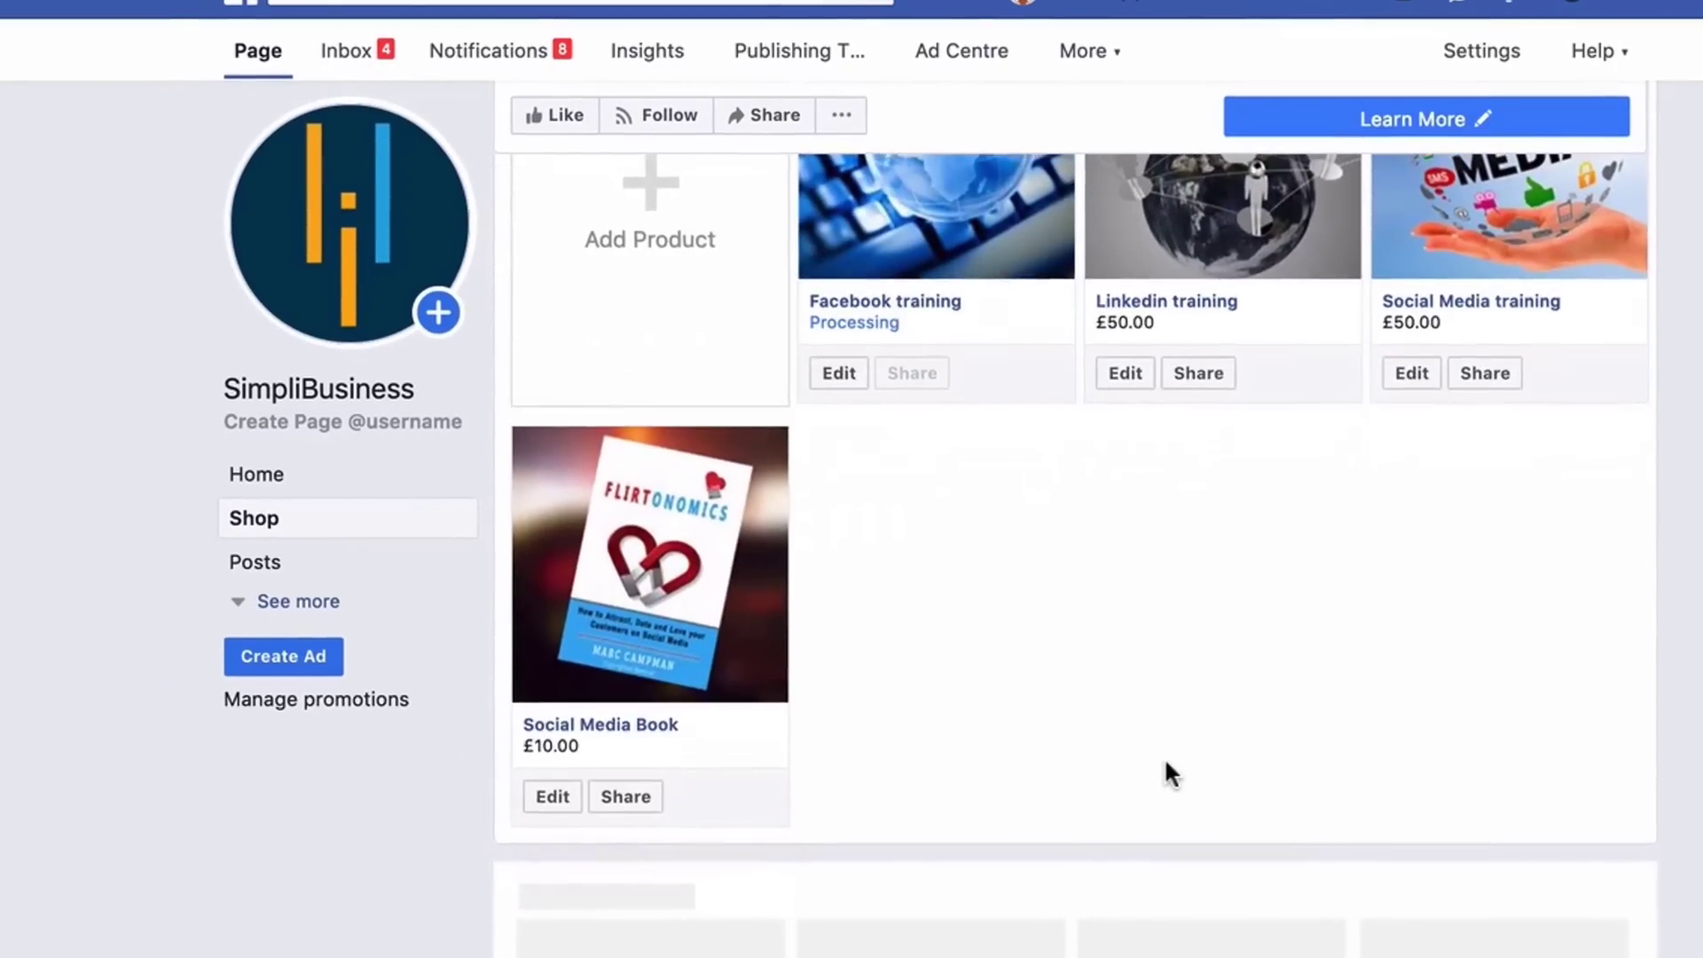
scroll(1163, 758, up, 3)
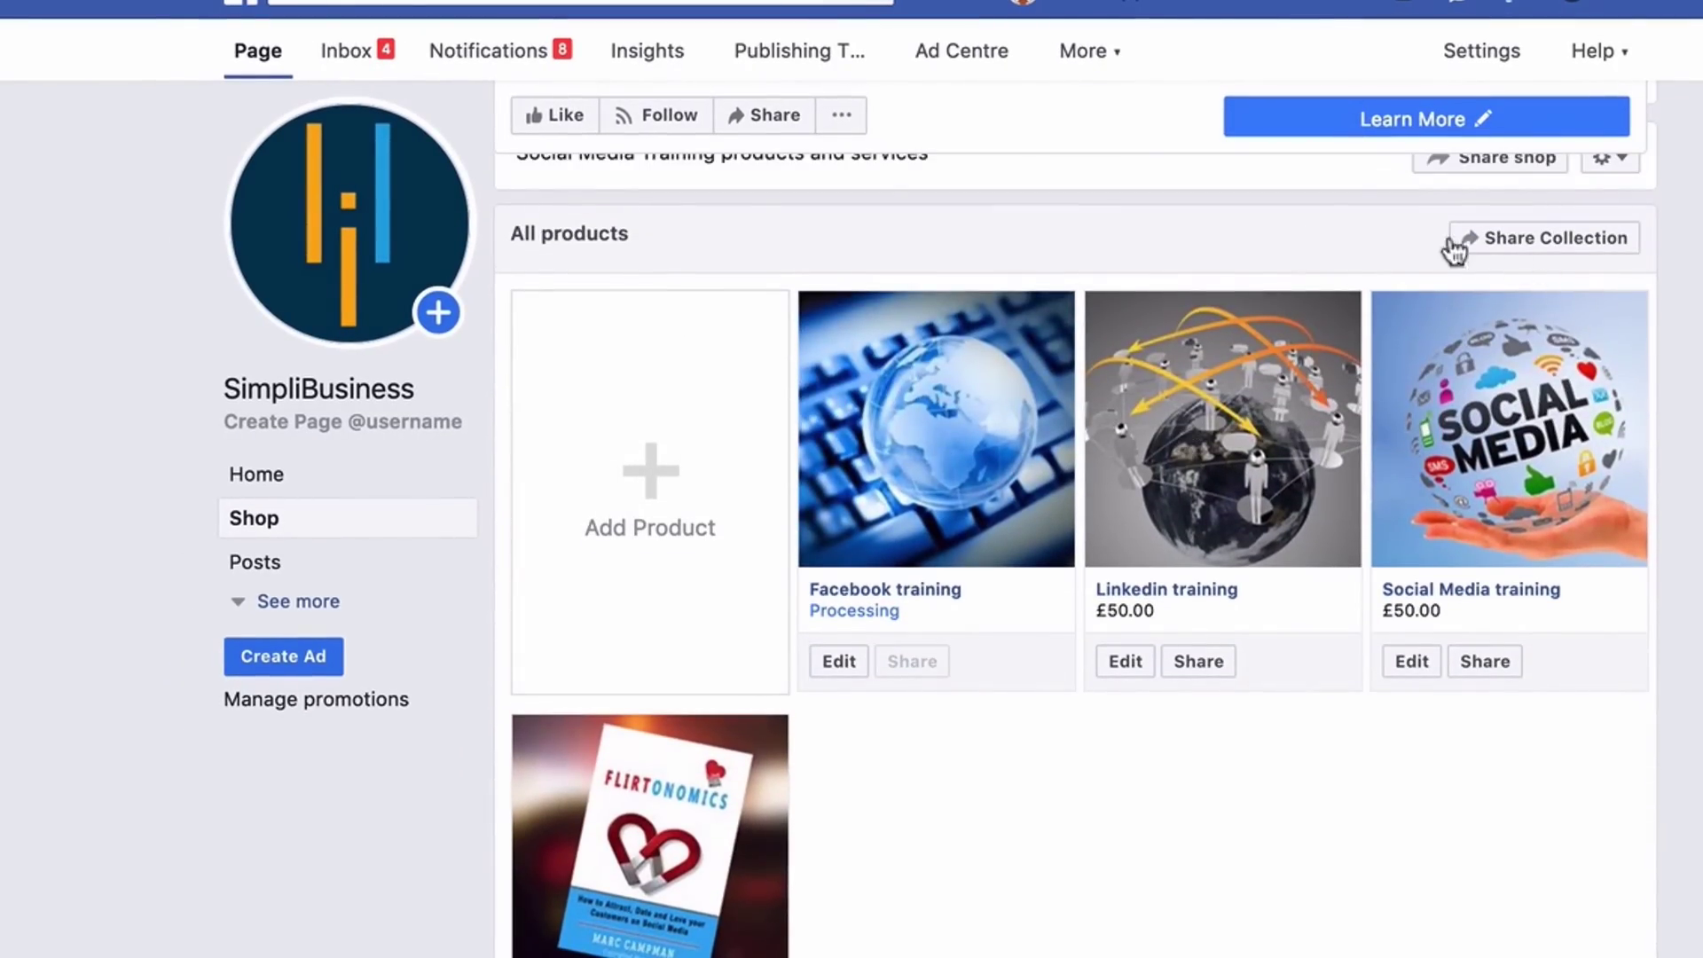
scroll(859, 770, down, 5)
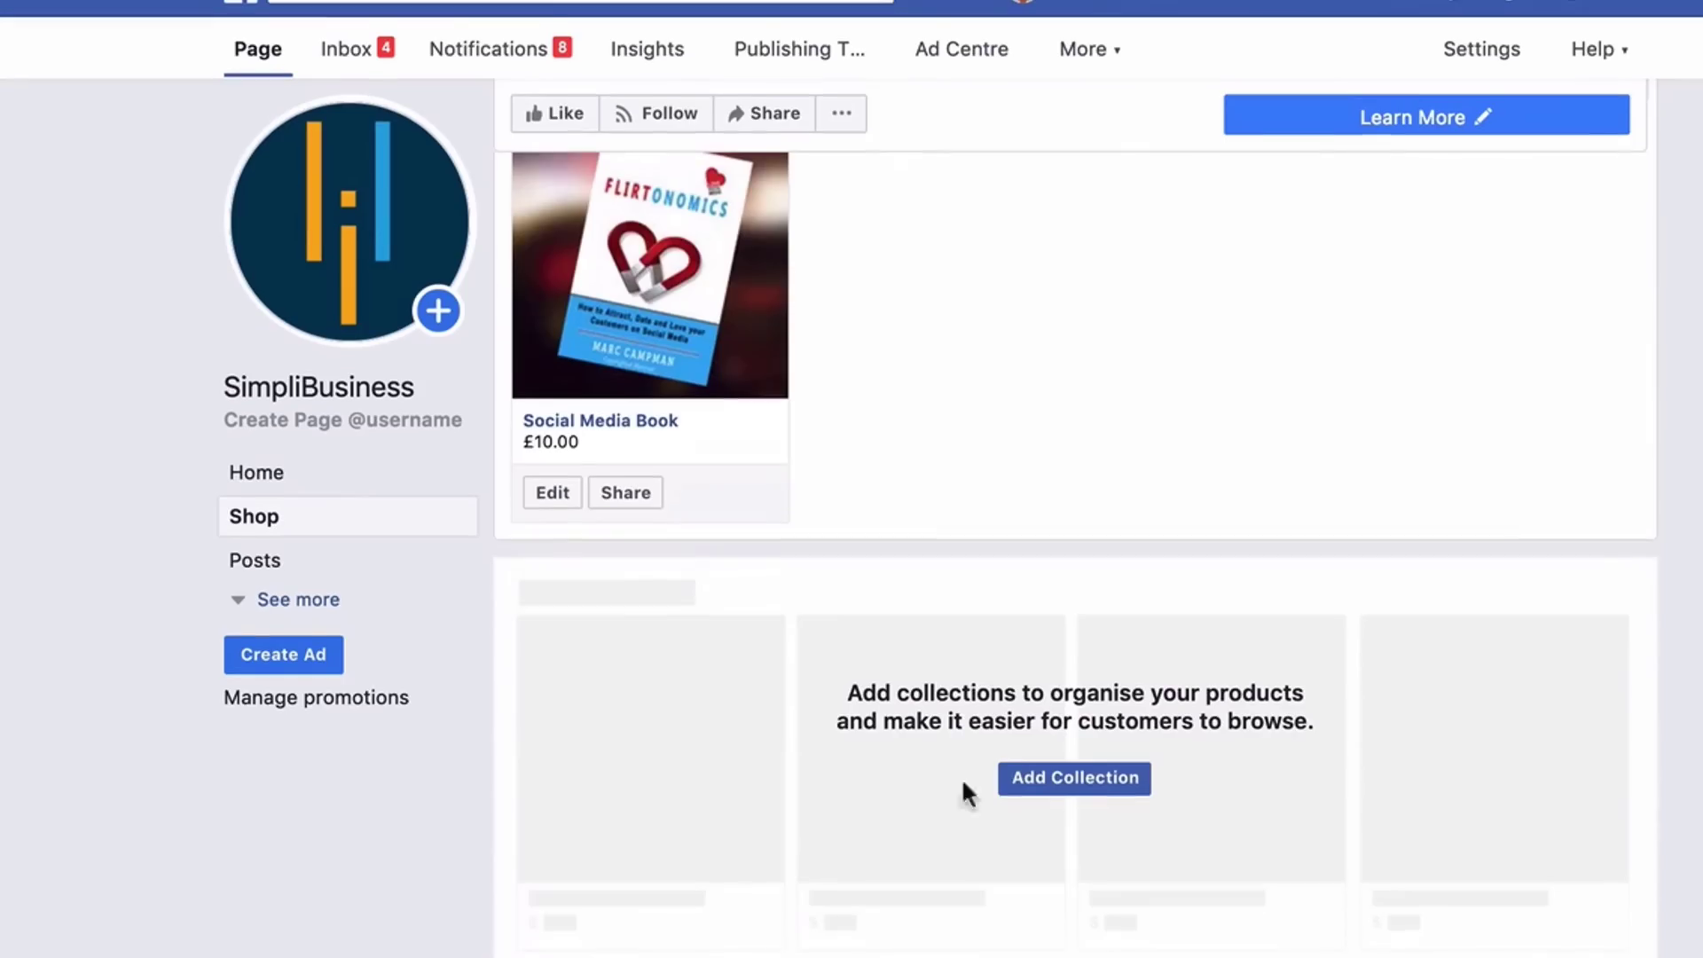
click(1071, 786)
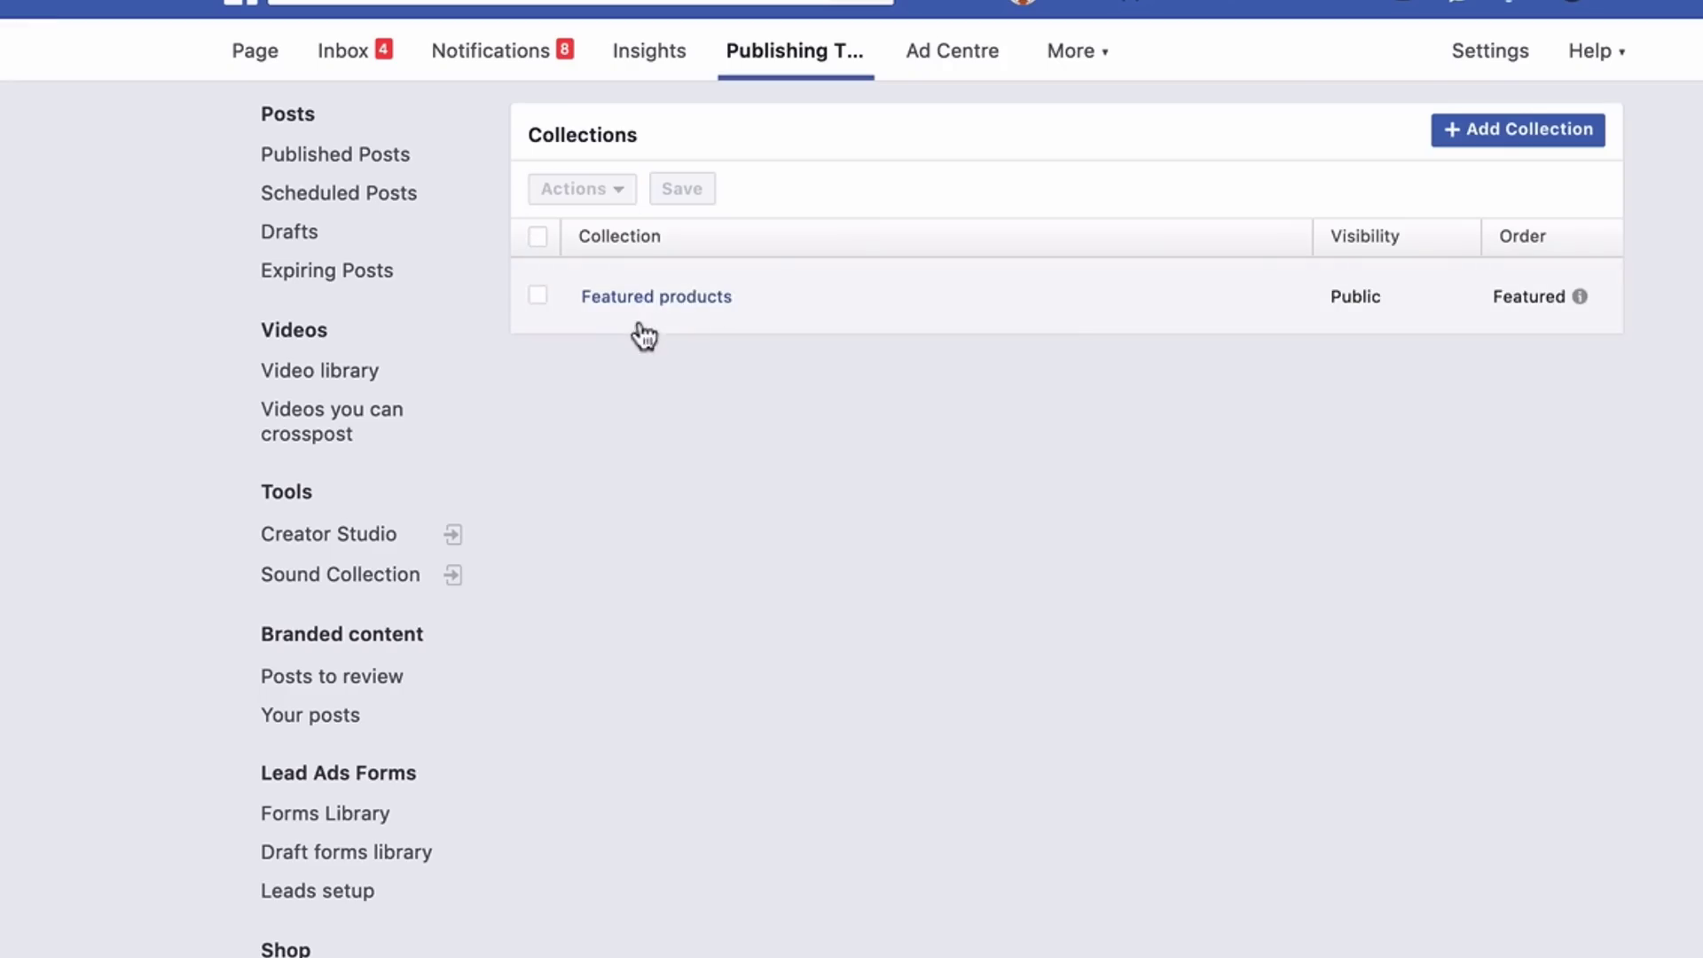
click(1516, 133)
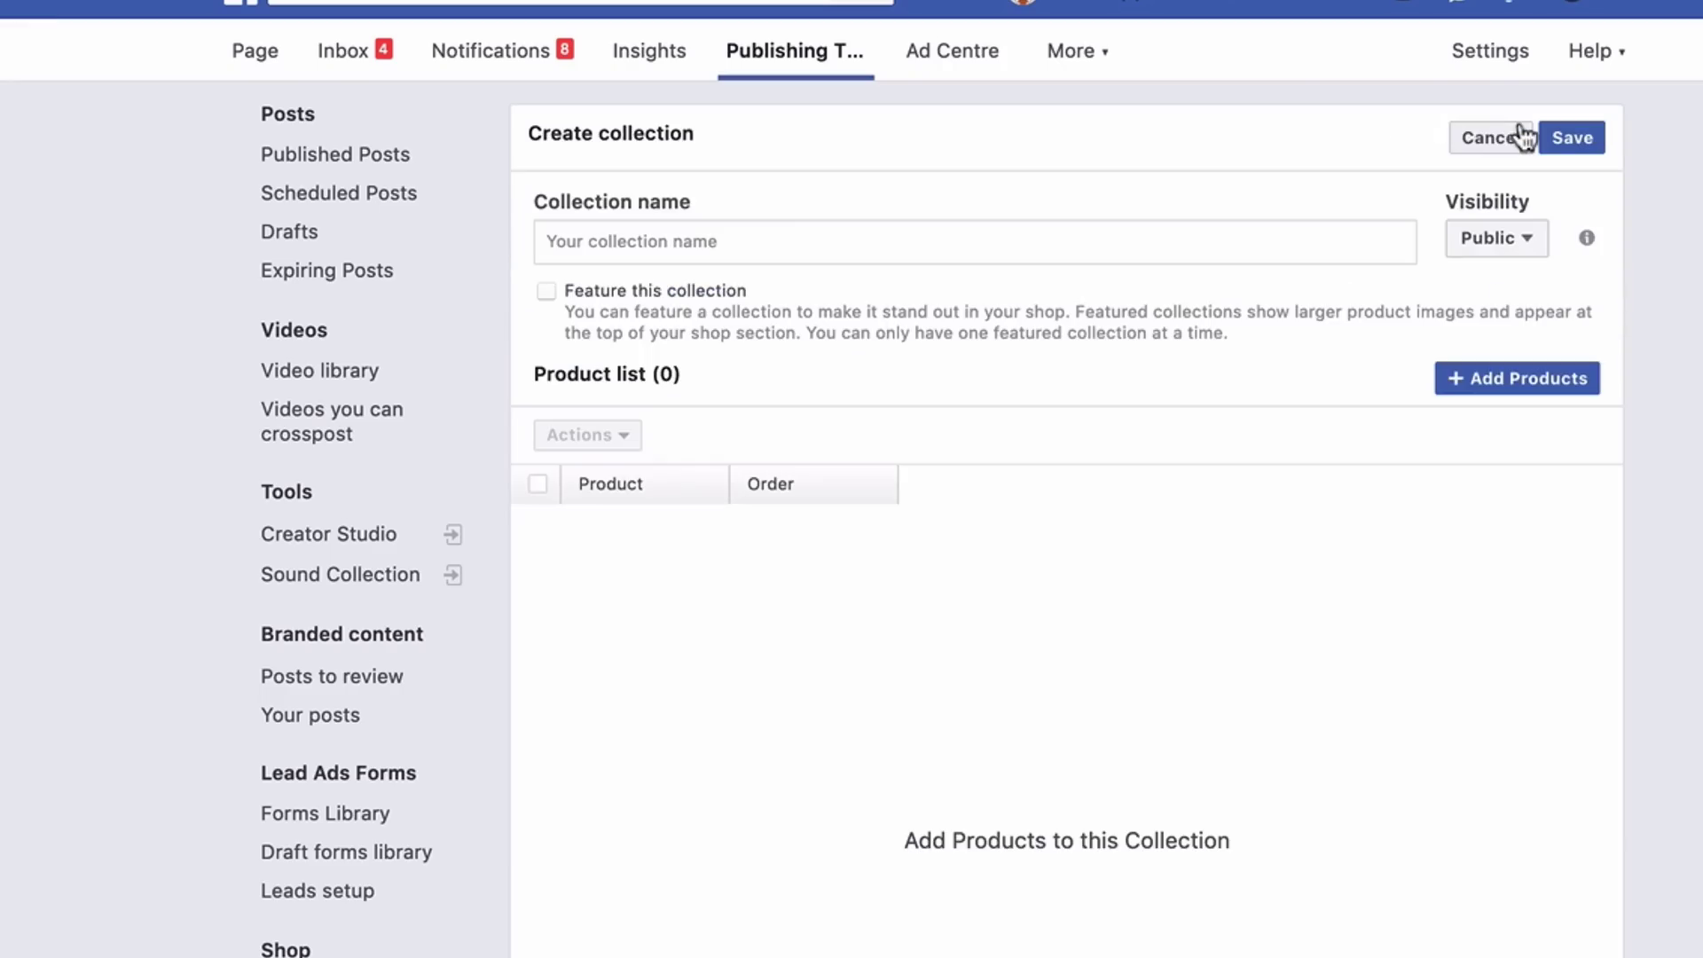
click(610, 246)
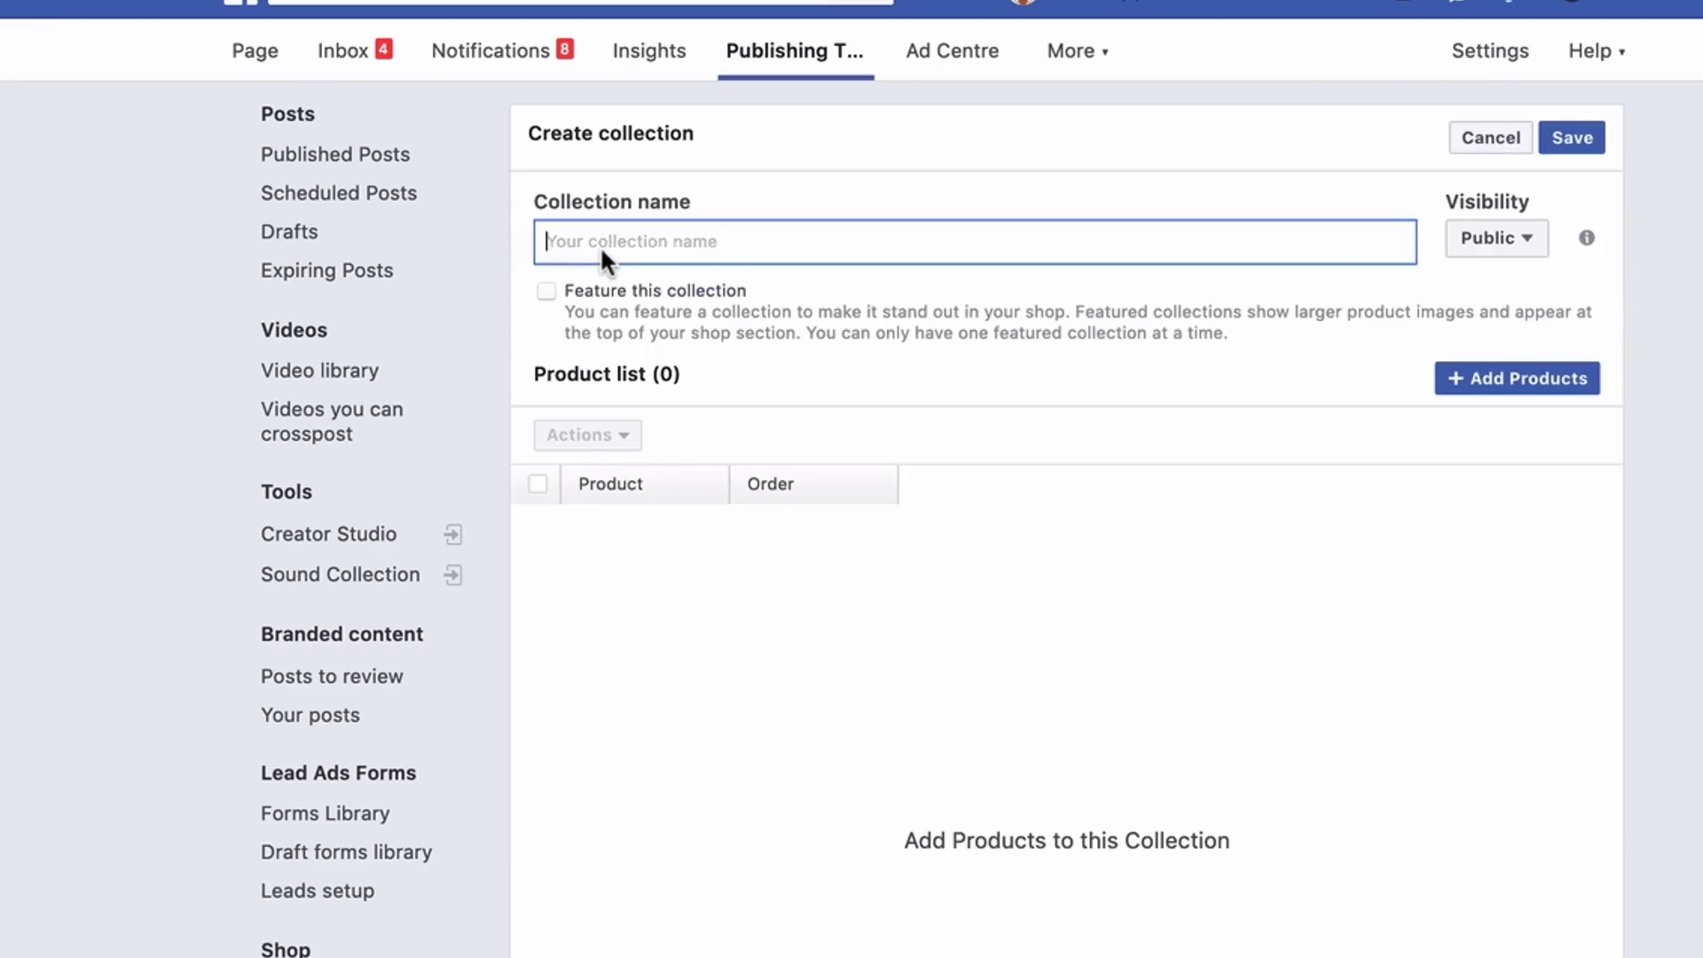
text(Training products)
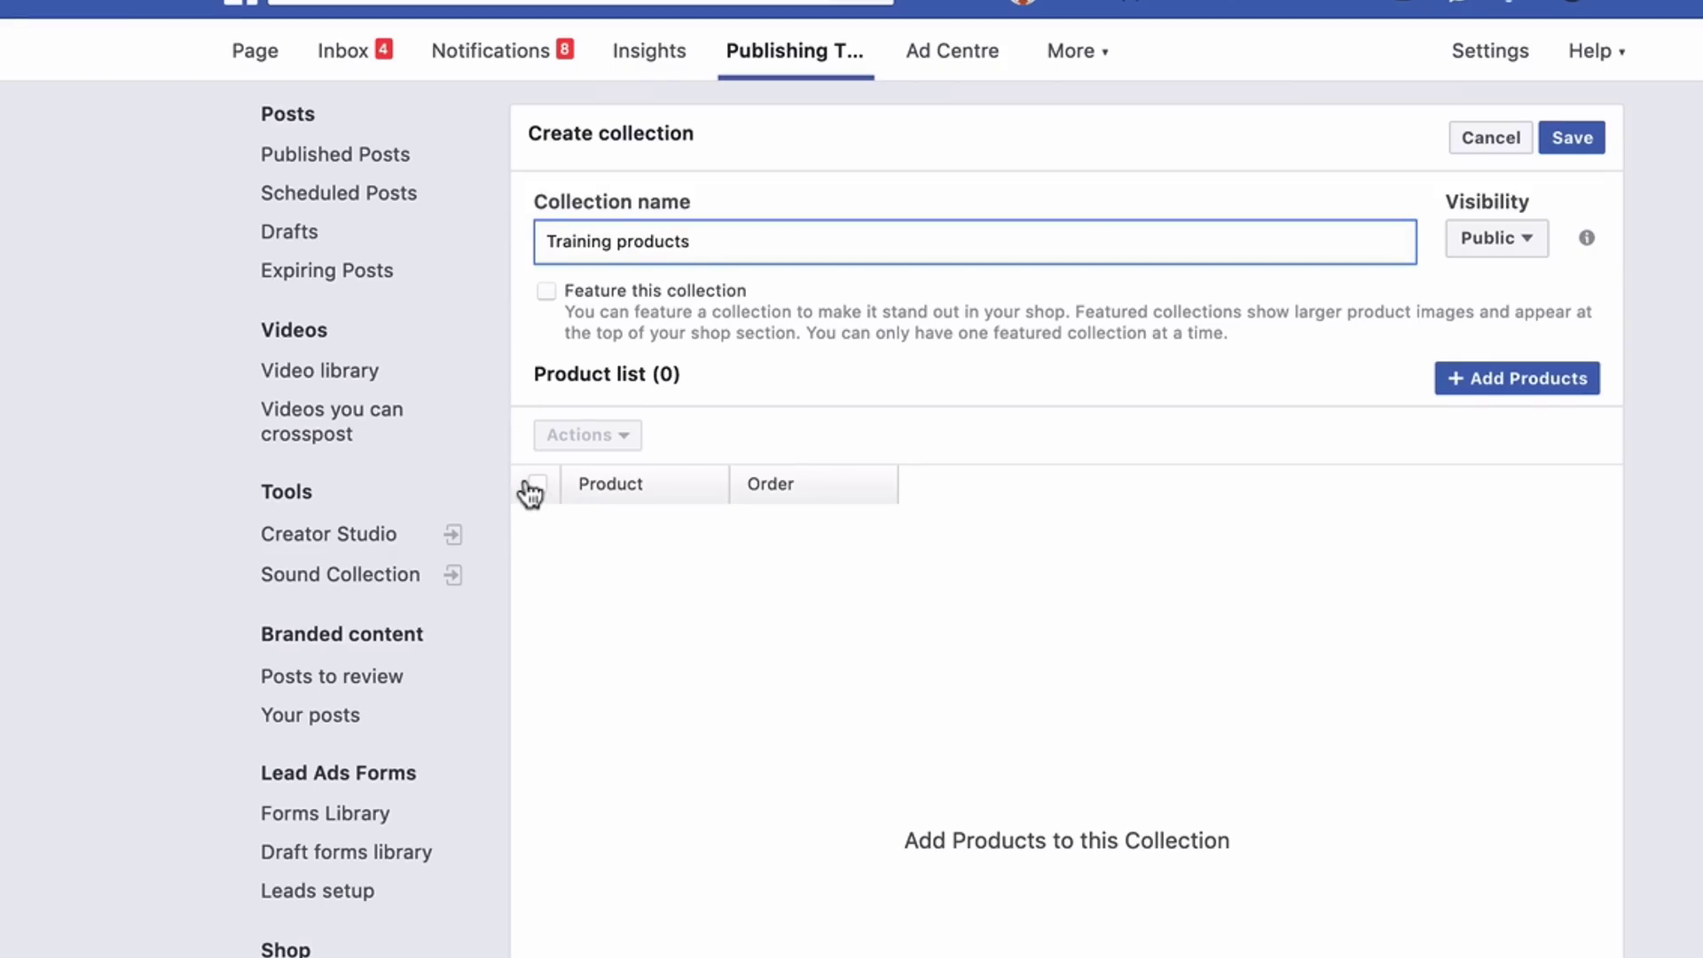
Add the Facebook training and Linkedin training products to the Training products collection and save it
click(1499, 377)
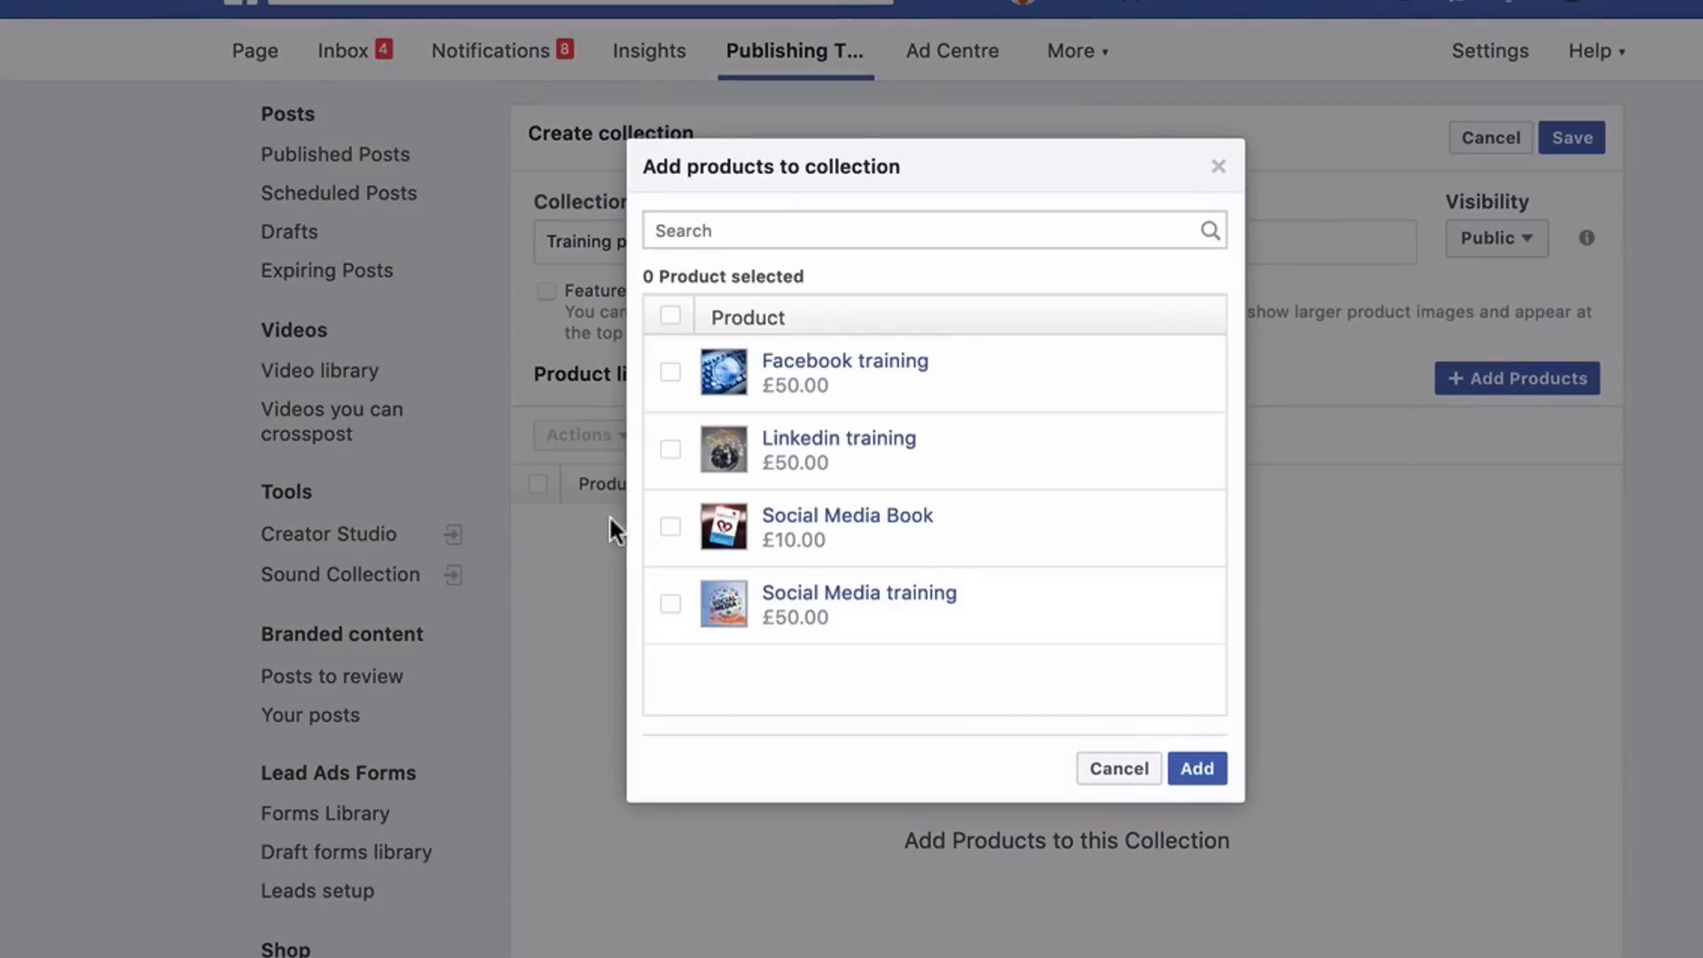
click(670, 374)
click(671, 451)
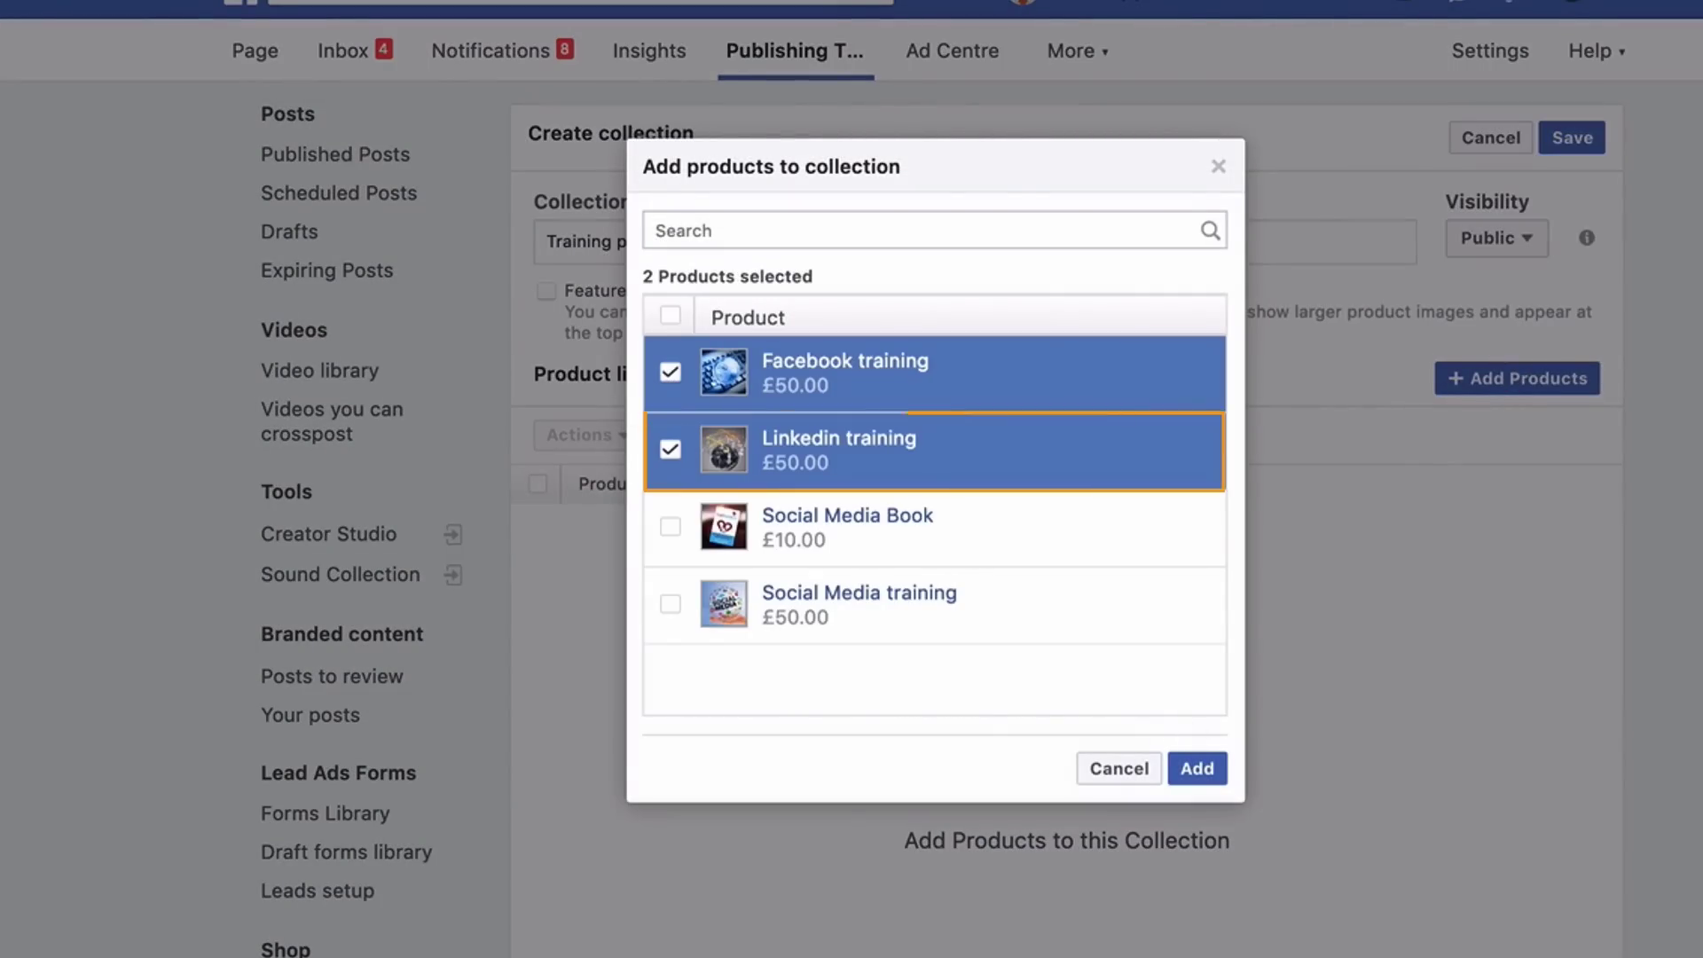
click(1197, 768)
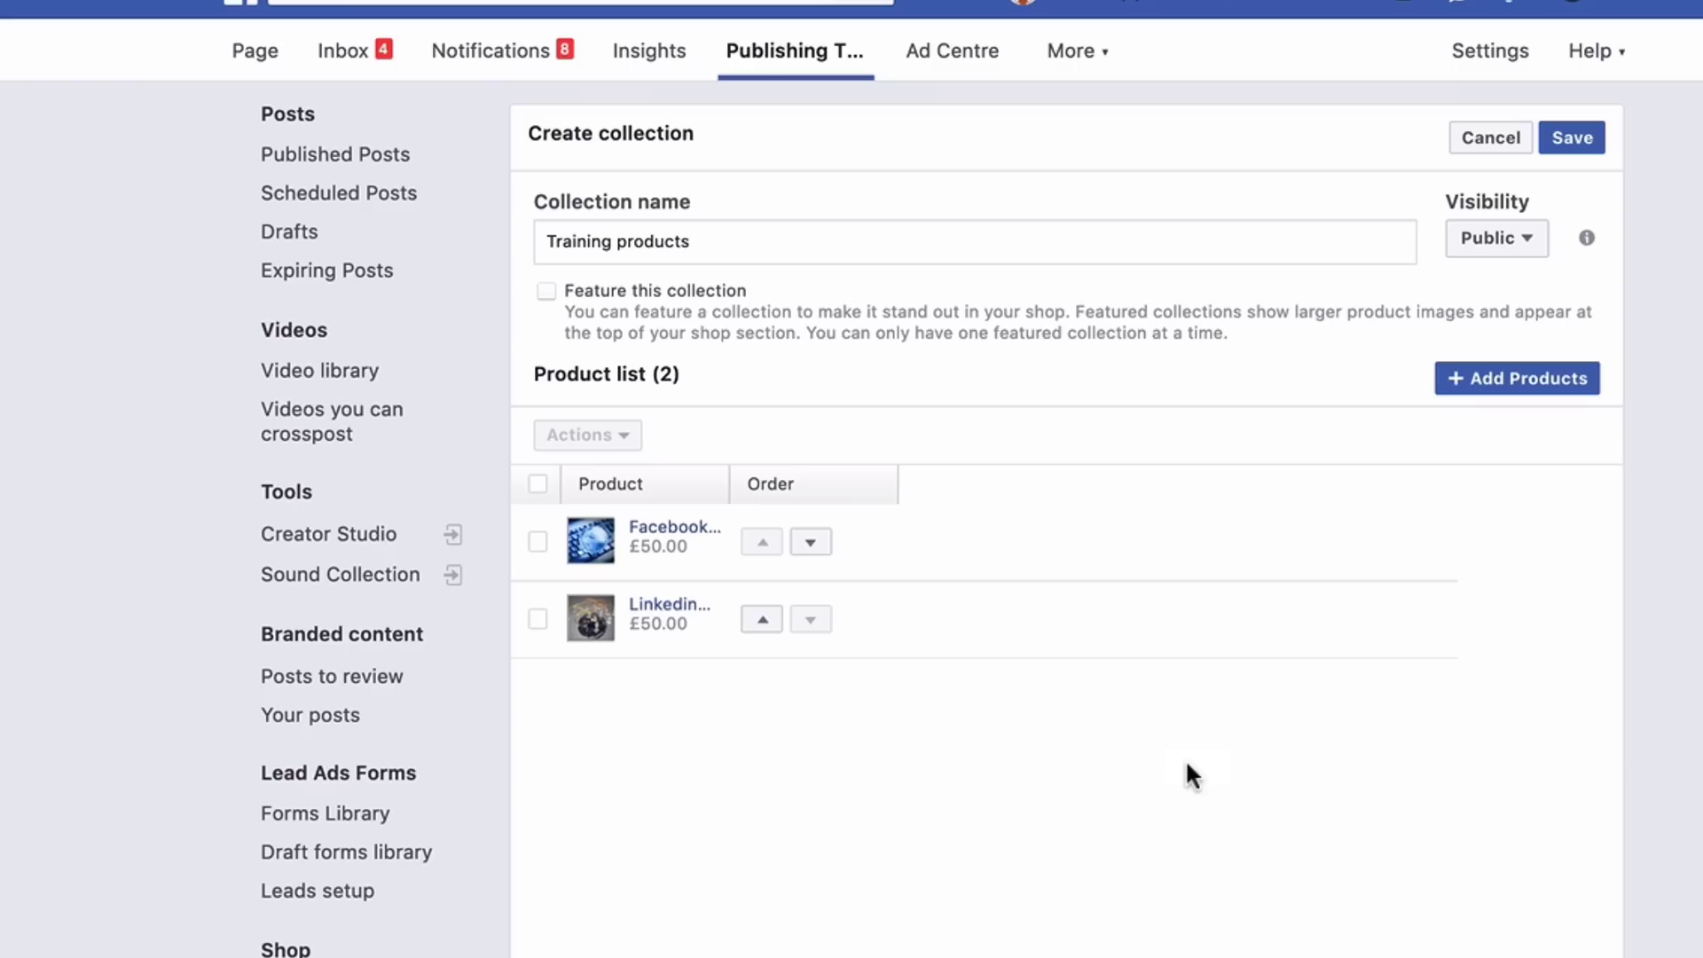
click(1568, 139)
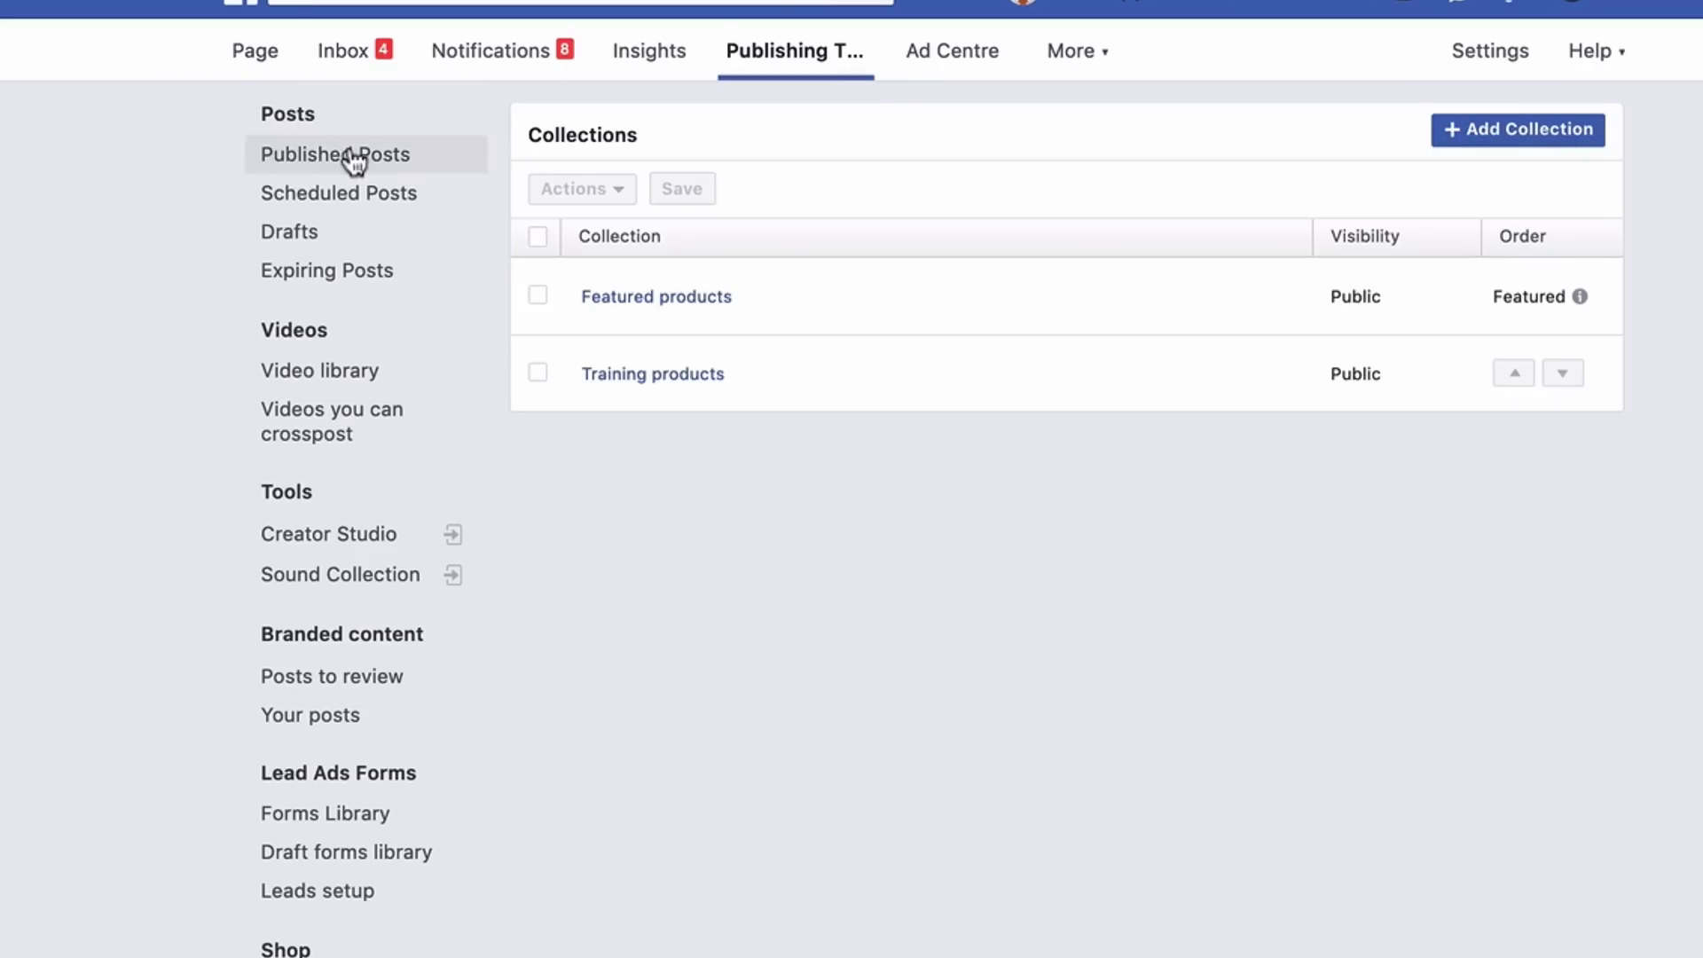
Return to the Page's Shop section, review its collections and products, and open sharing for the Facebook training product
click(256, 62)
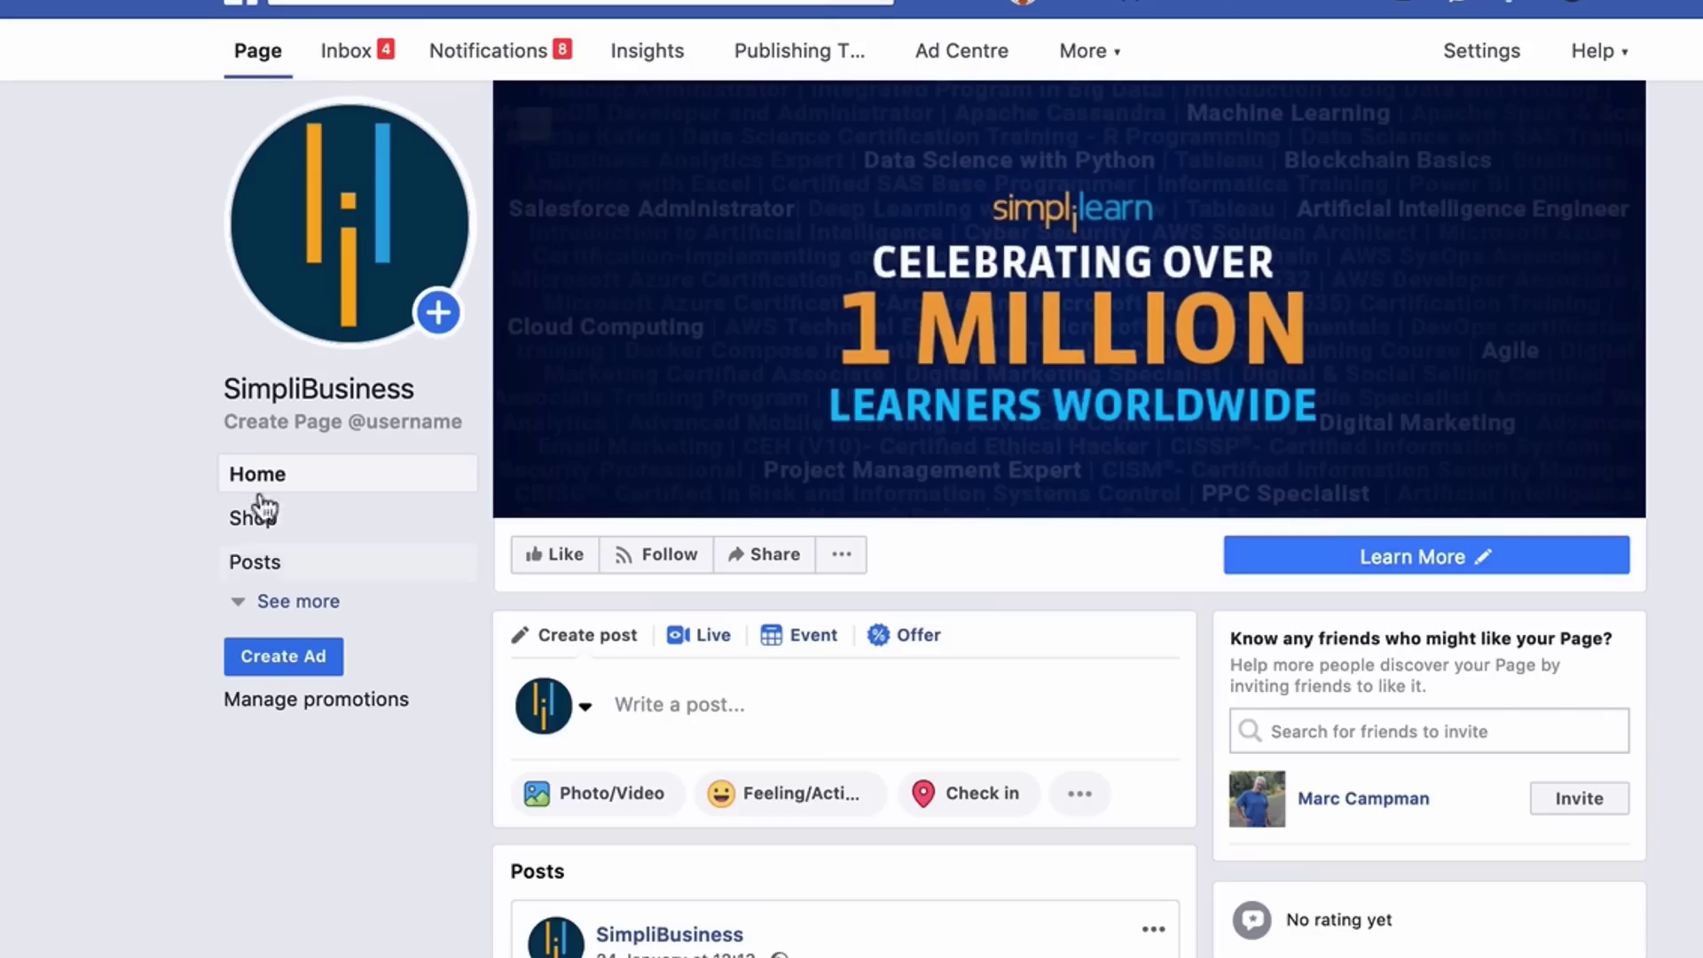
click(263, 513)
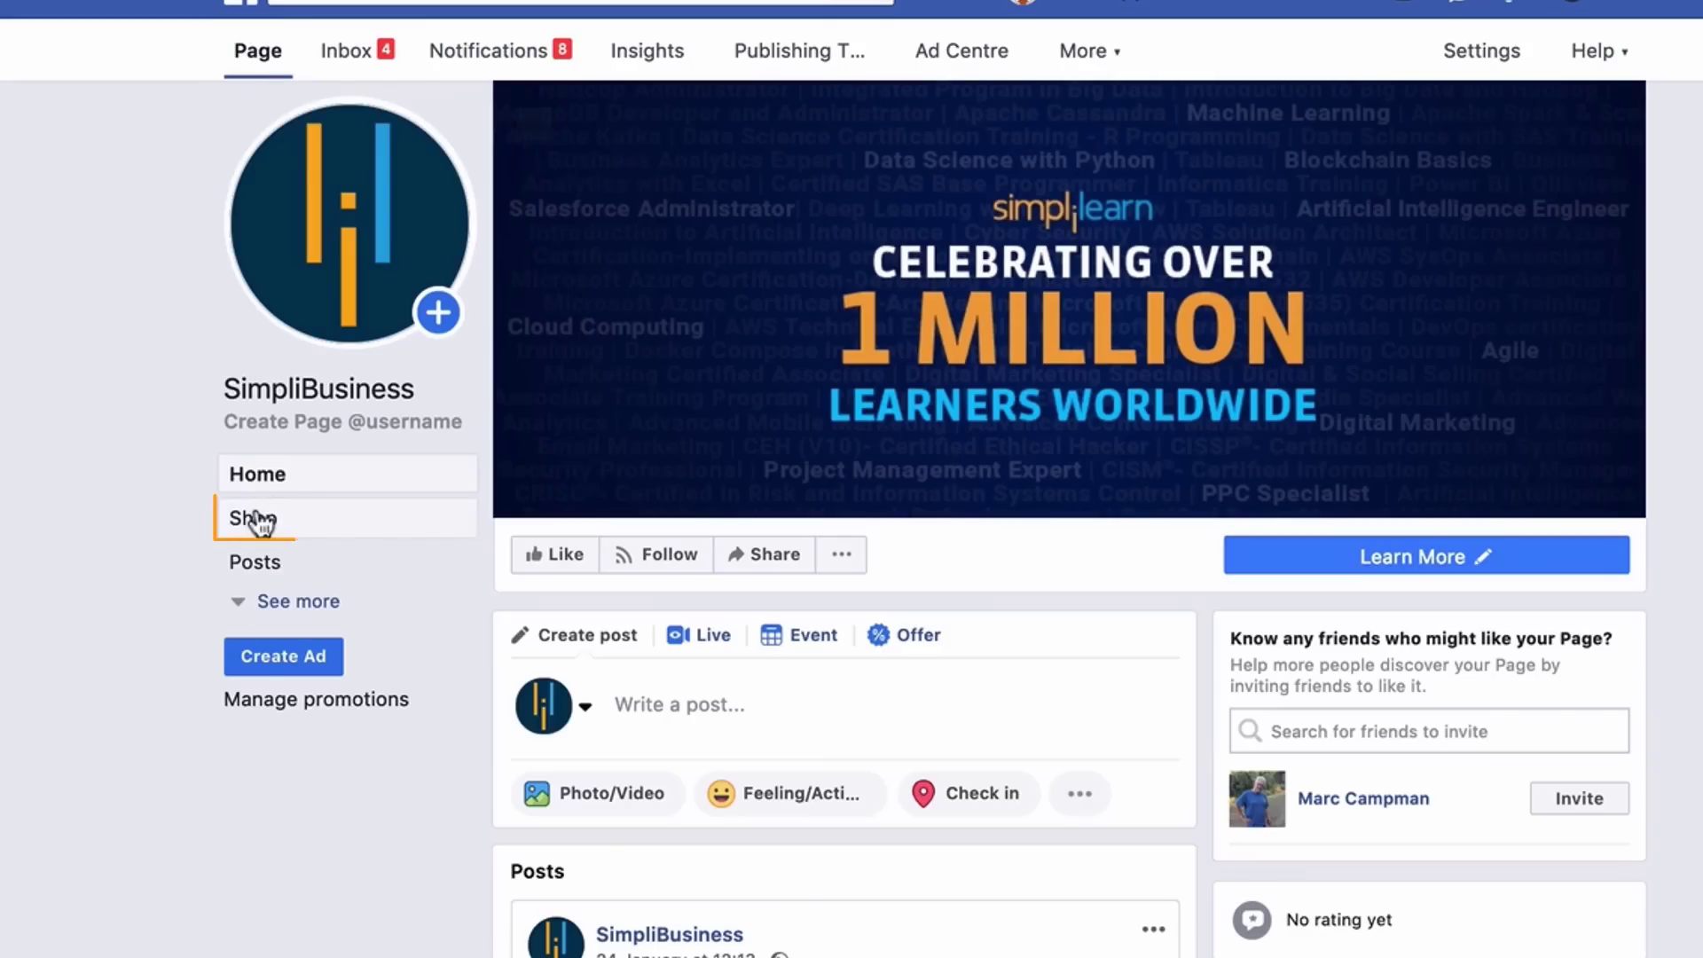
scroll(1013, 898, down, 1)
scroll(1012, 898, down, 15)
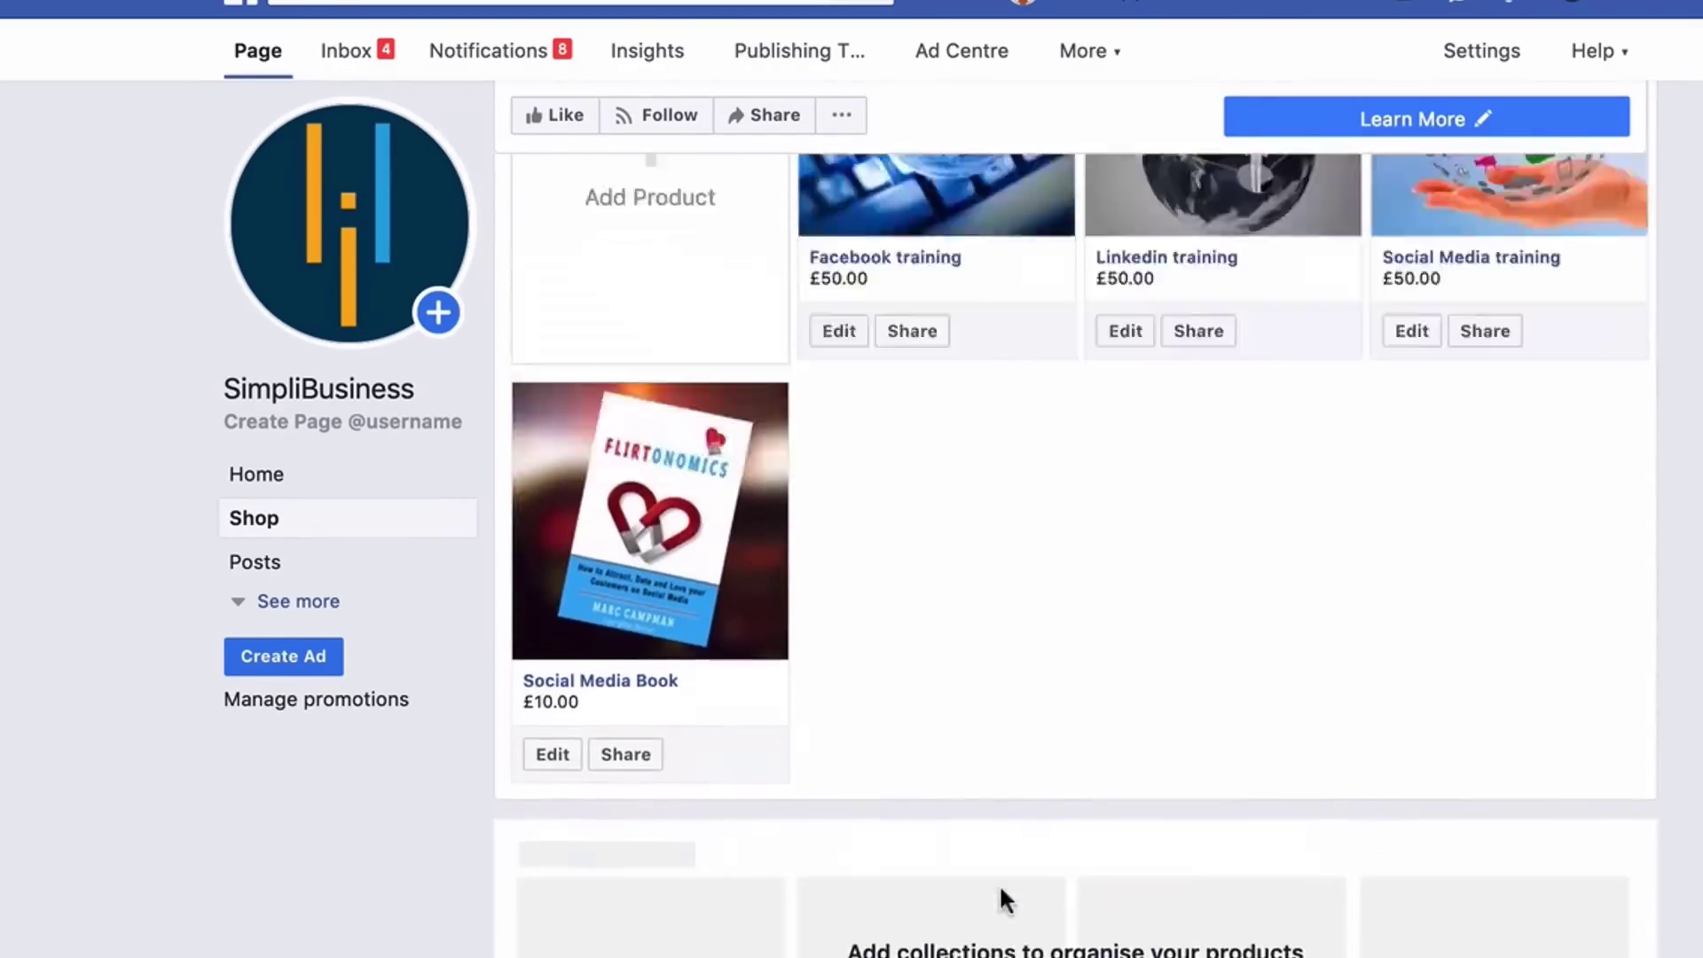
scroll(998, 884, up, 10)
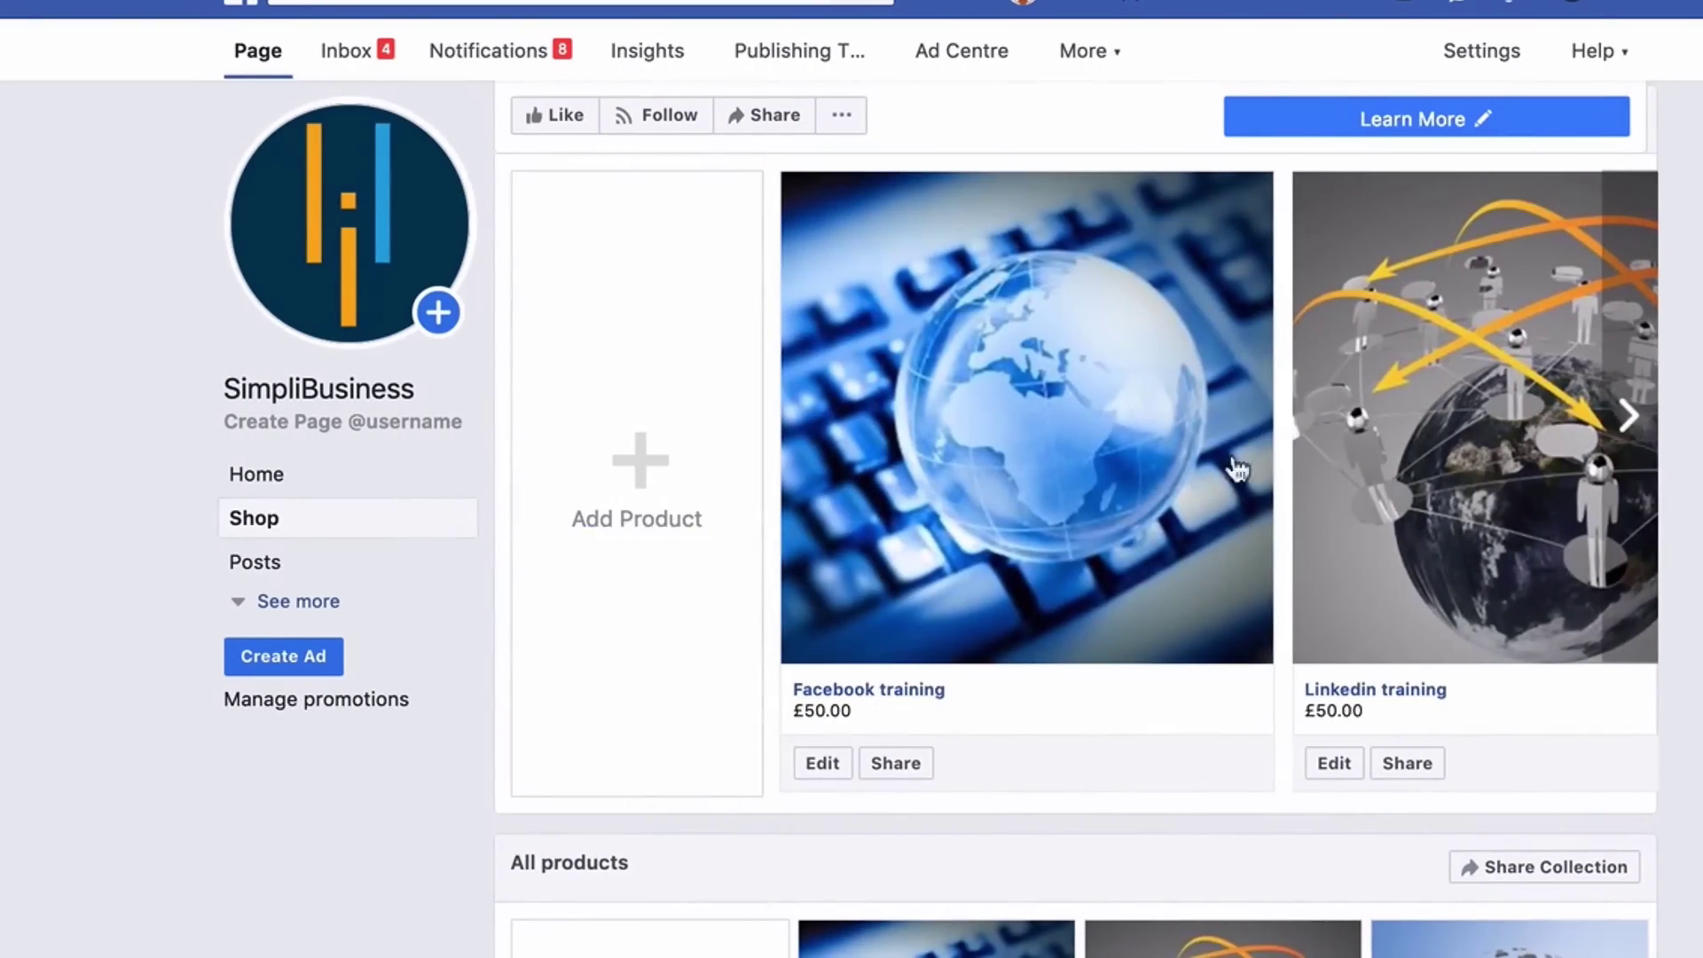
scroll(803, 501, down, 8)
scroll(798, 495, up, 3)
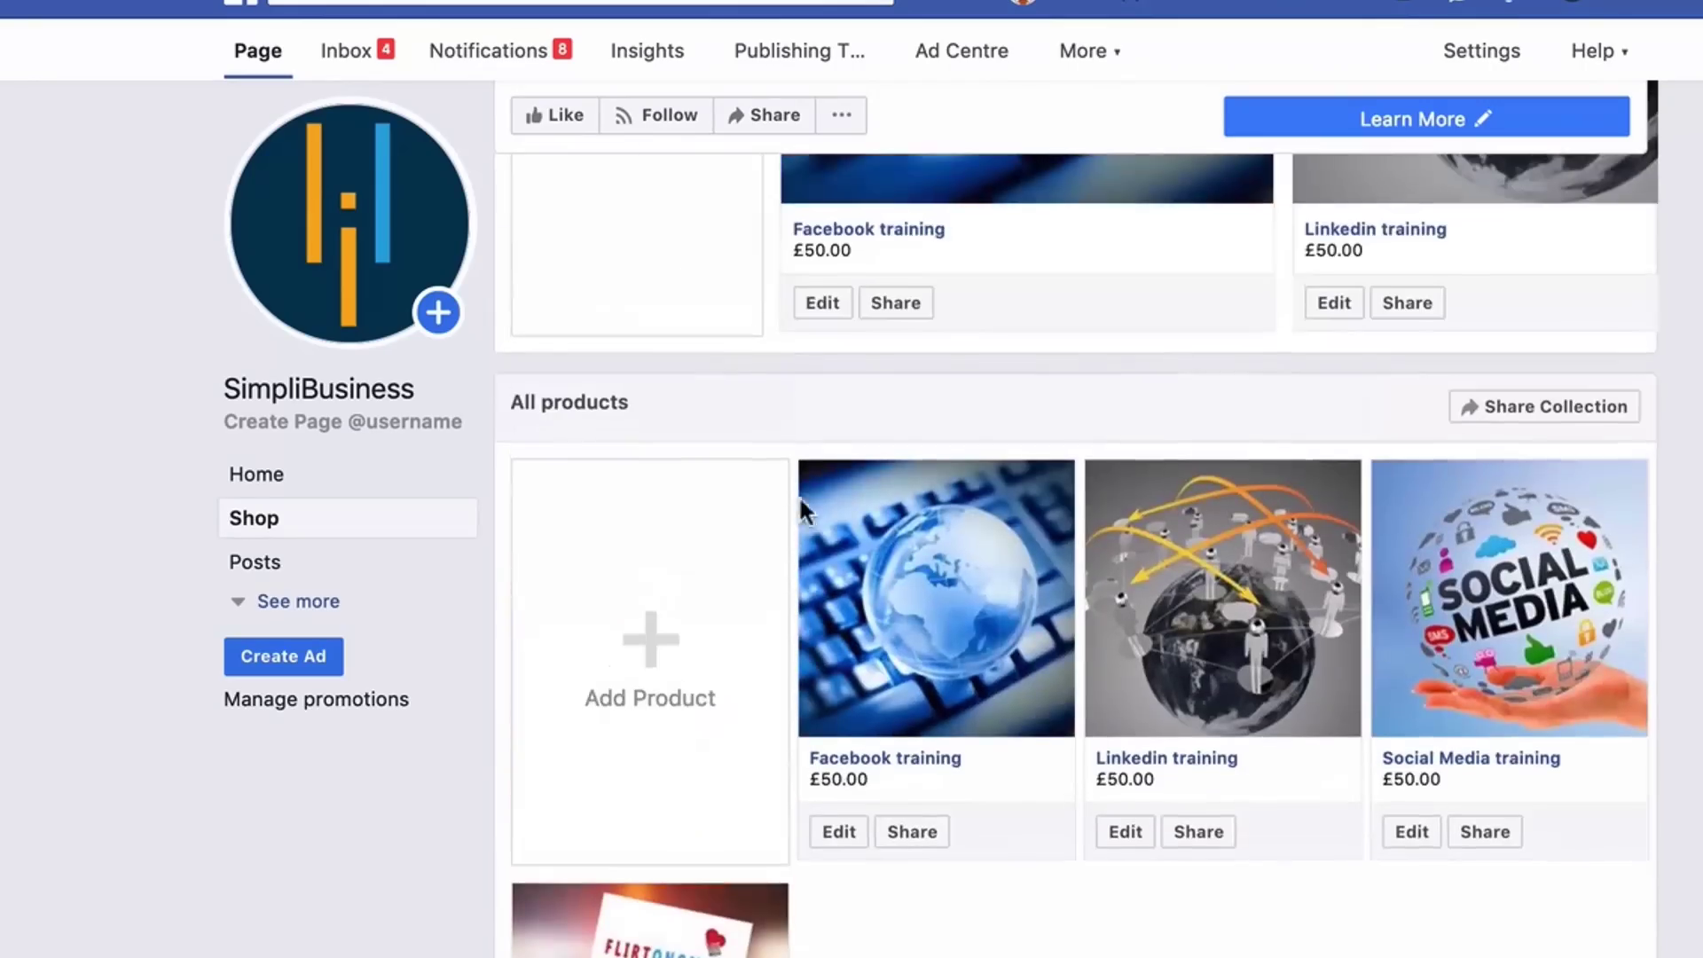
scroll(1075, 621, down, 8)
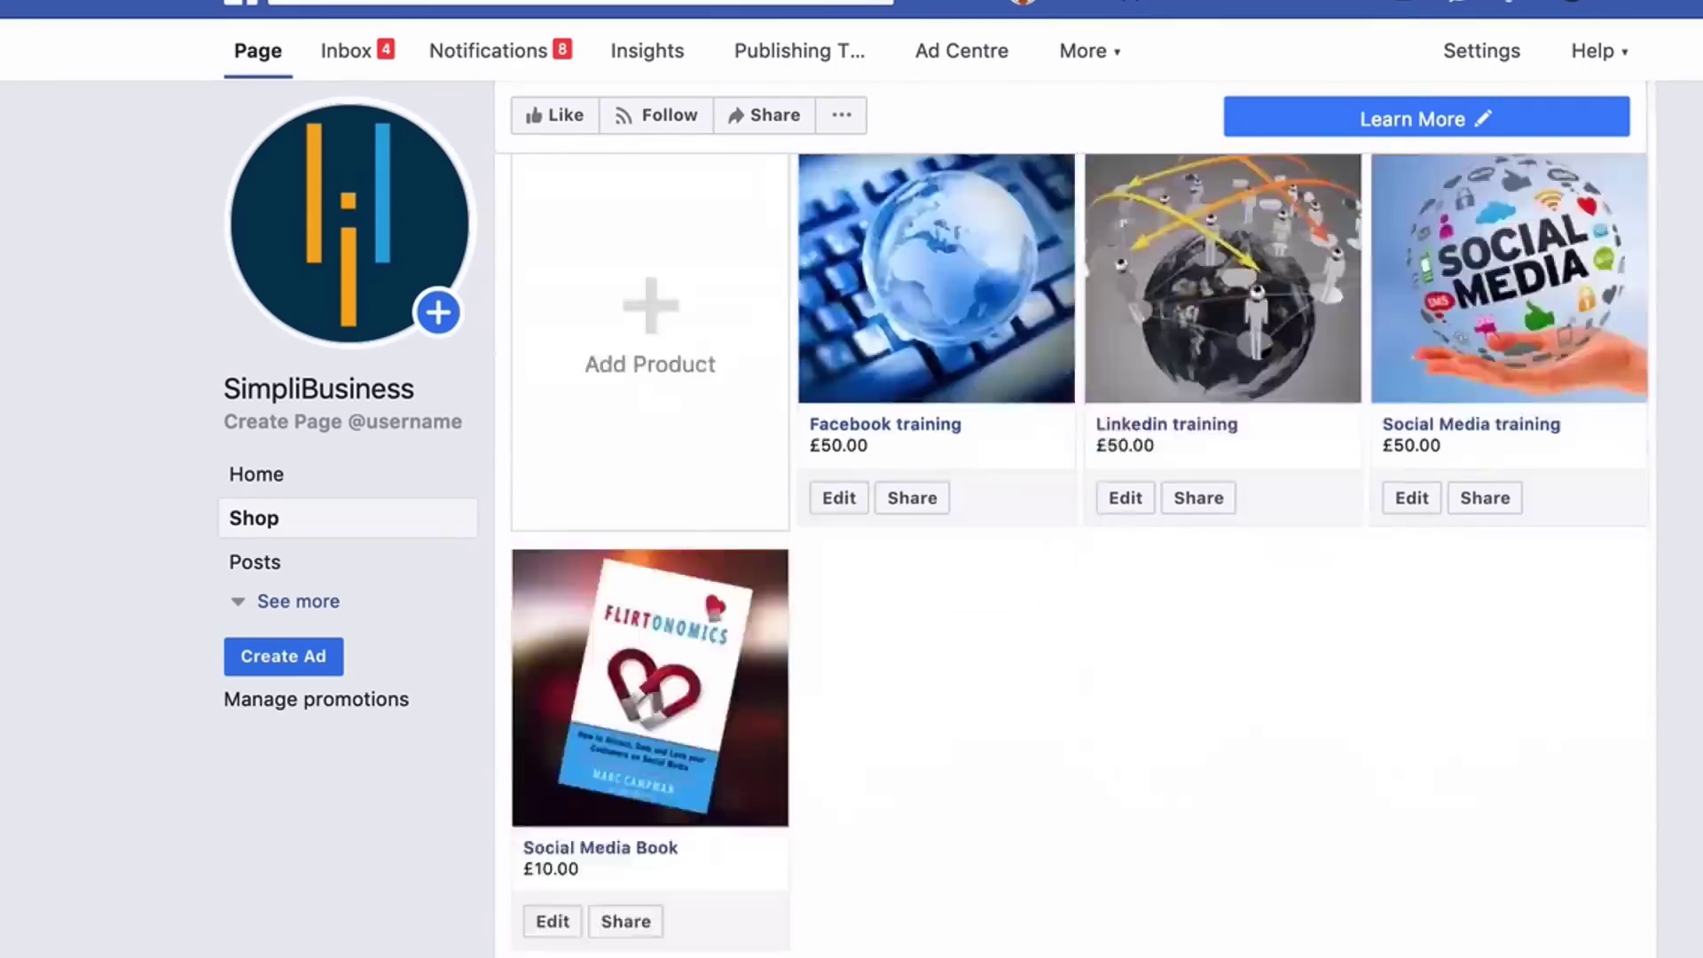
scroll(1090, 940, up, 5)
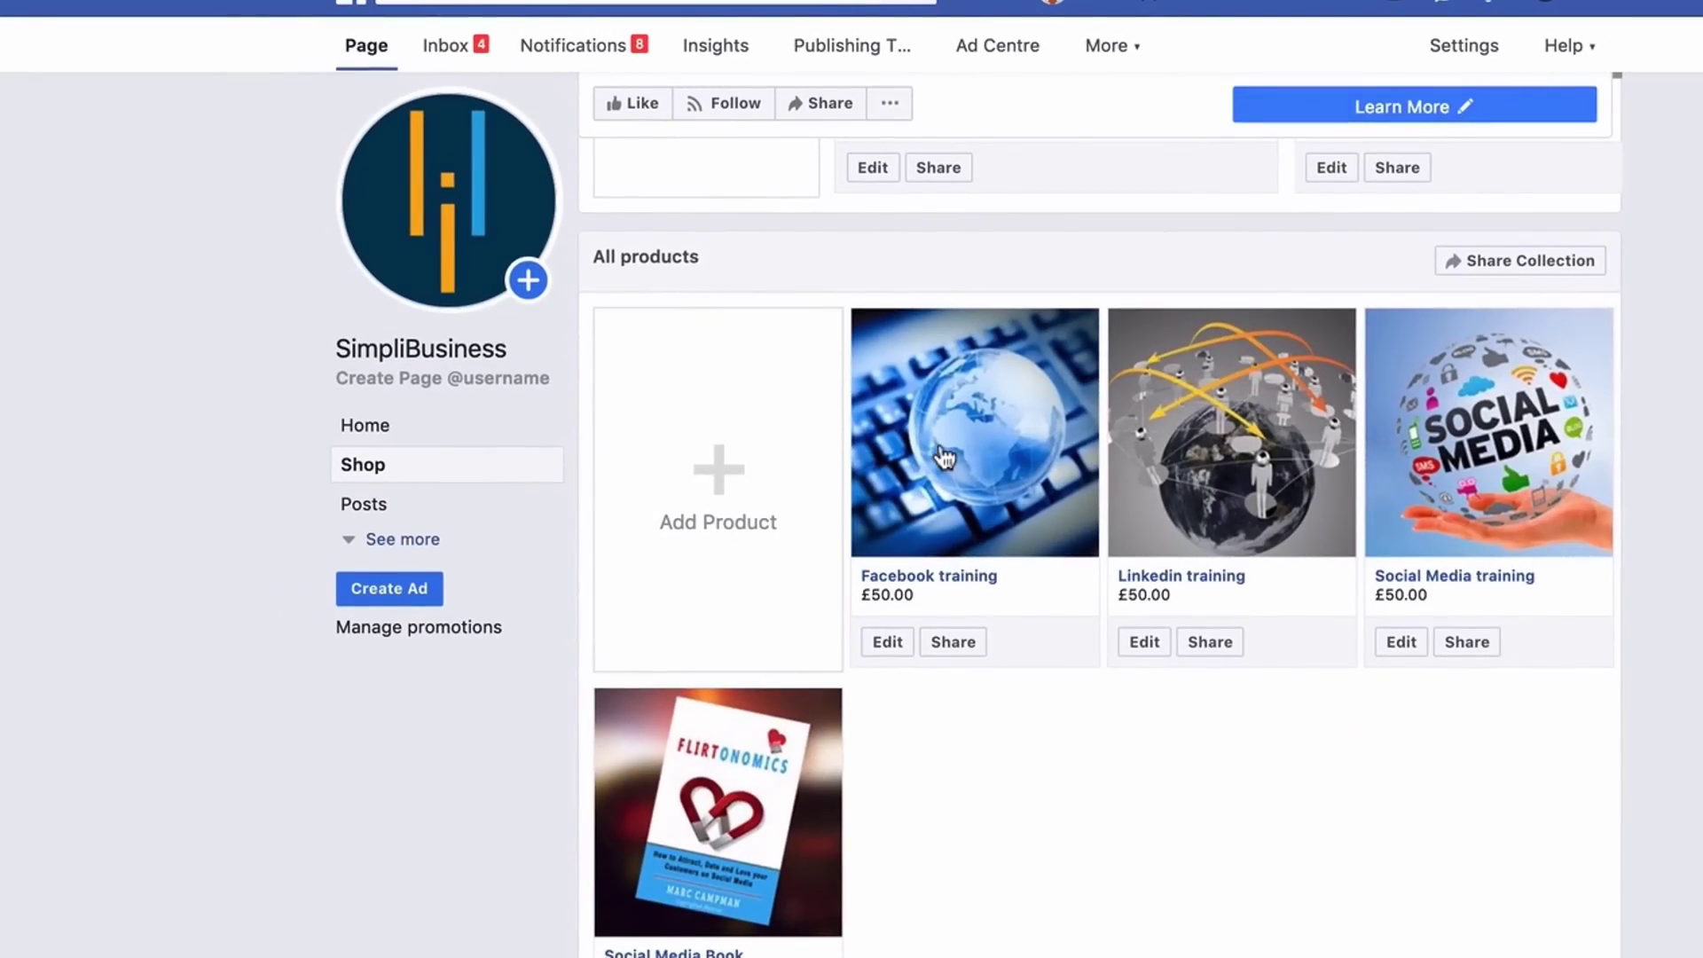
click(947, 643)
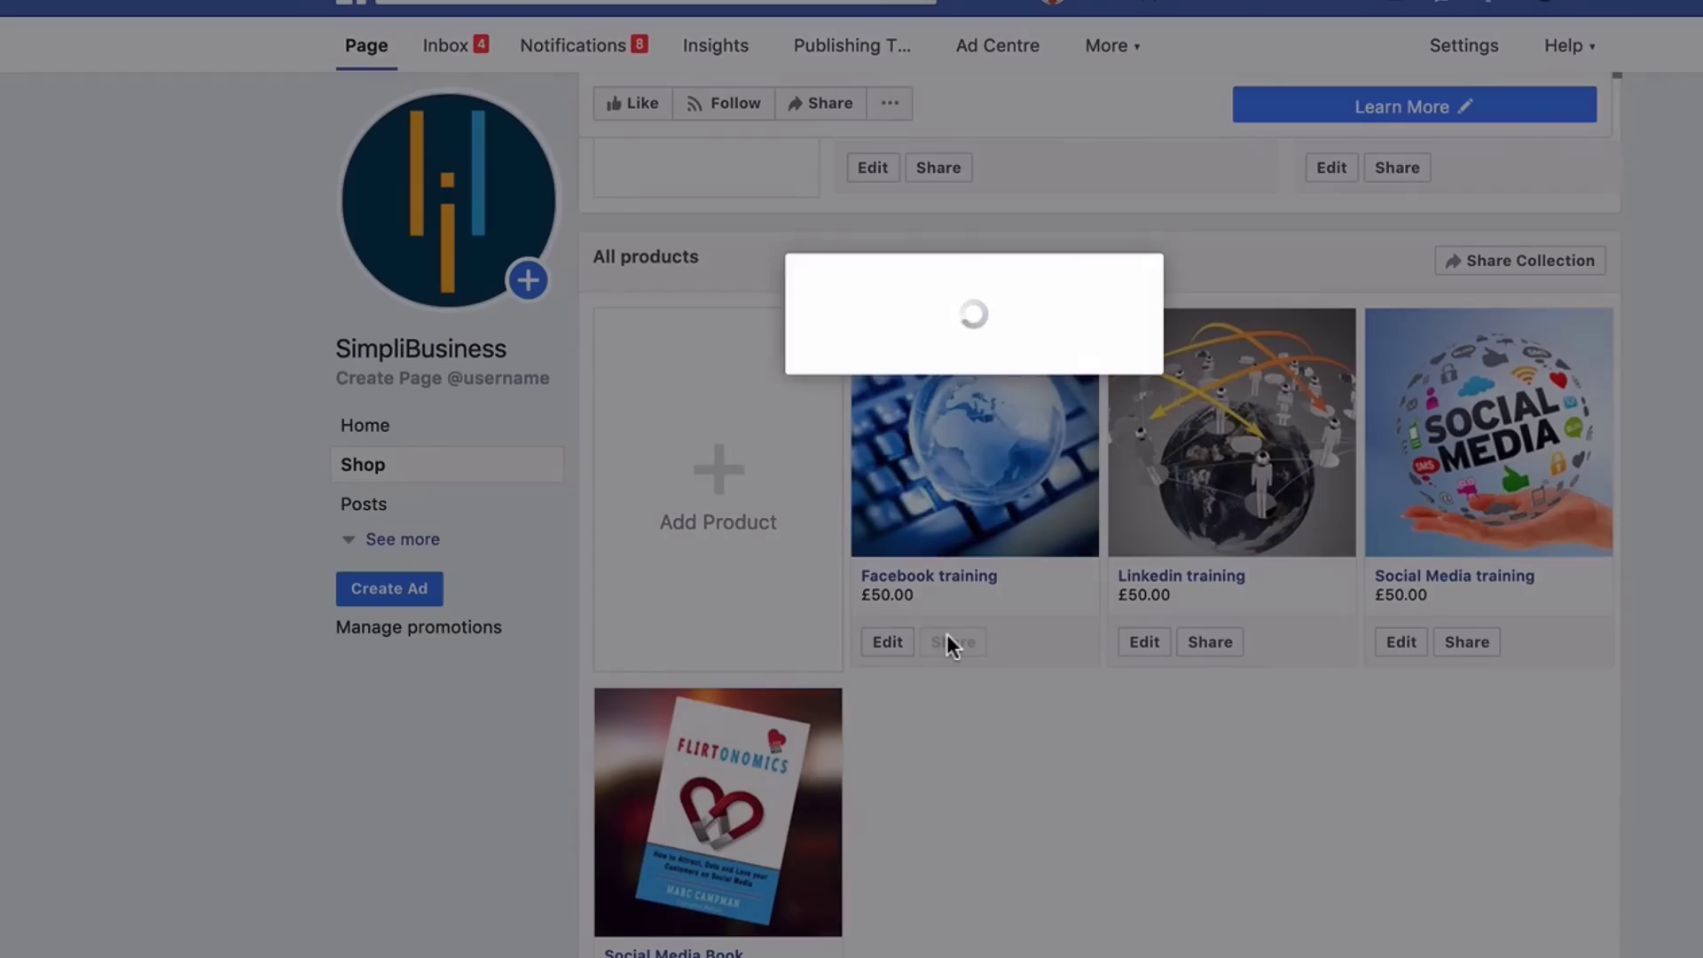
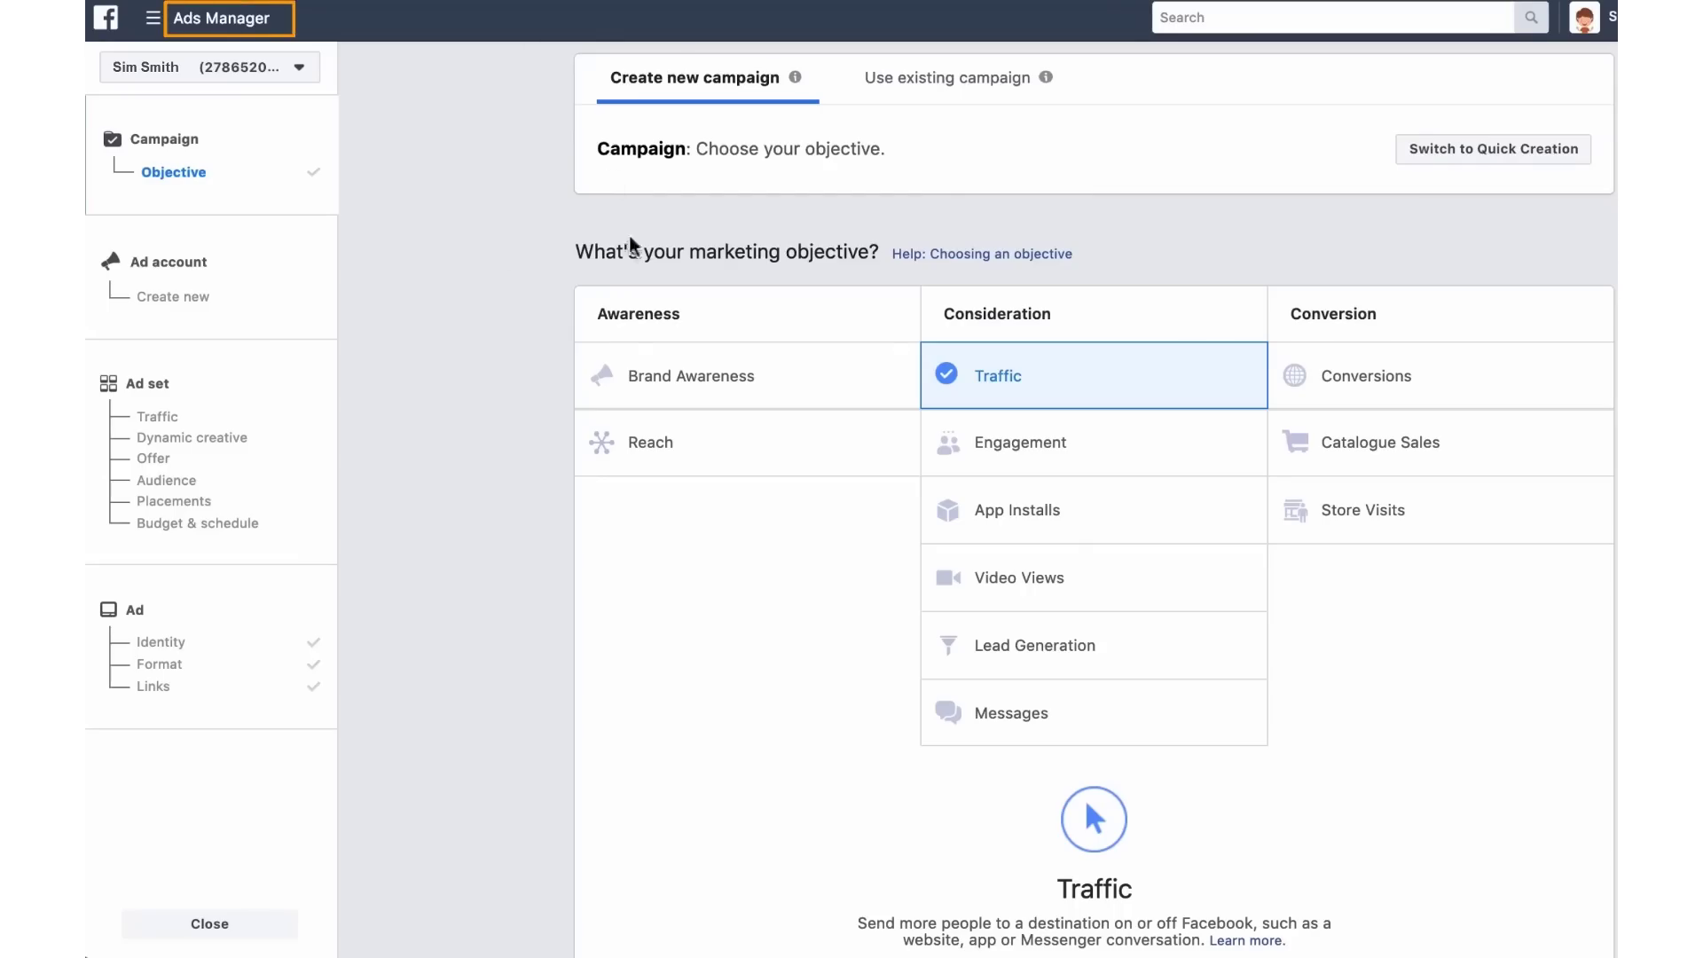
Switch from Ads Manager to Catalogues and view the SimpliBusiness catalogue's products and product sets
click(215, 16)
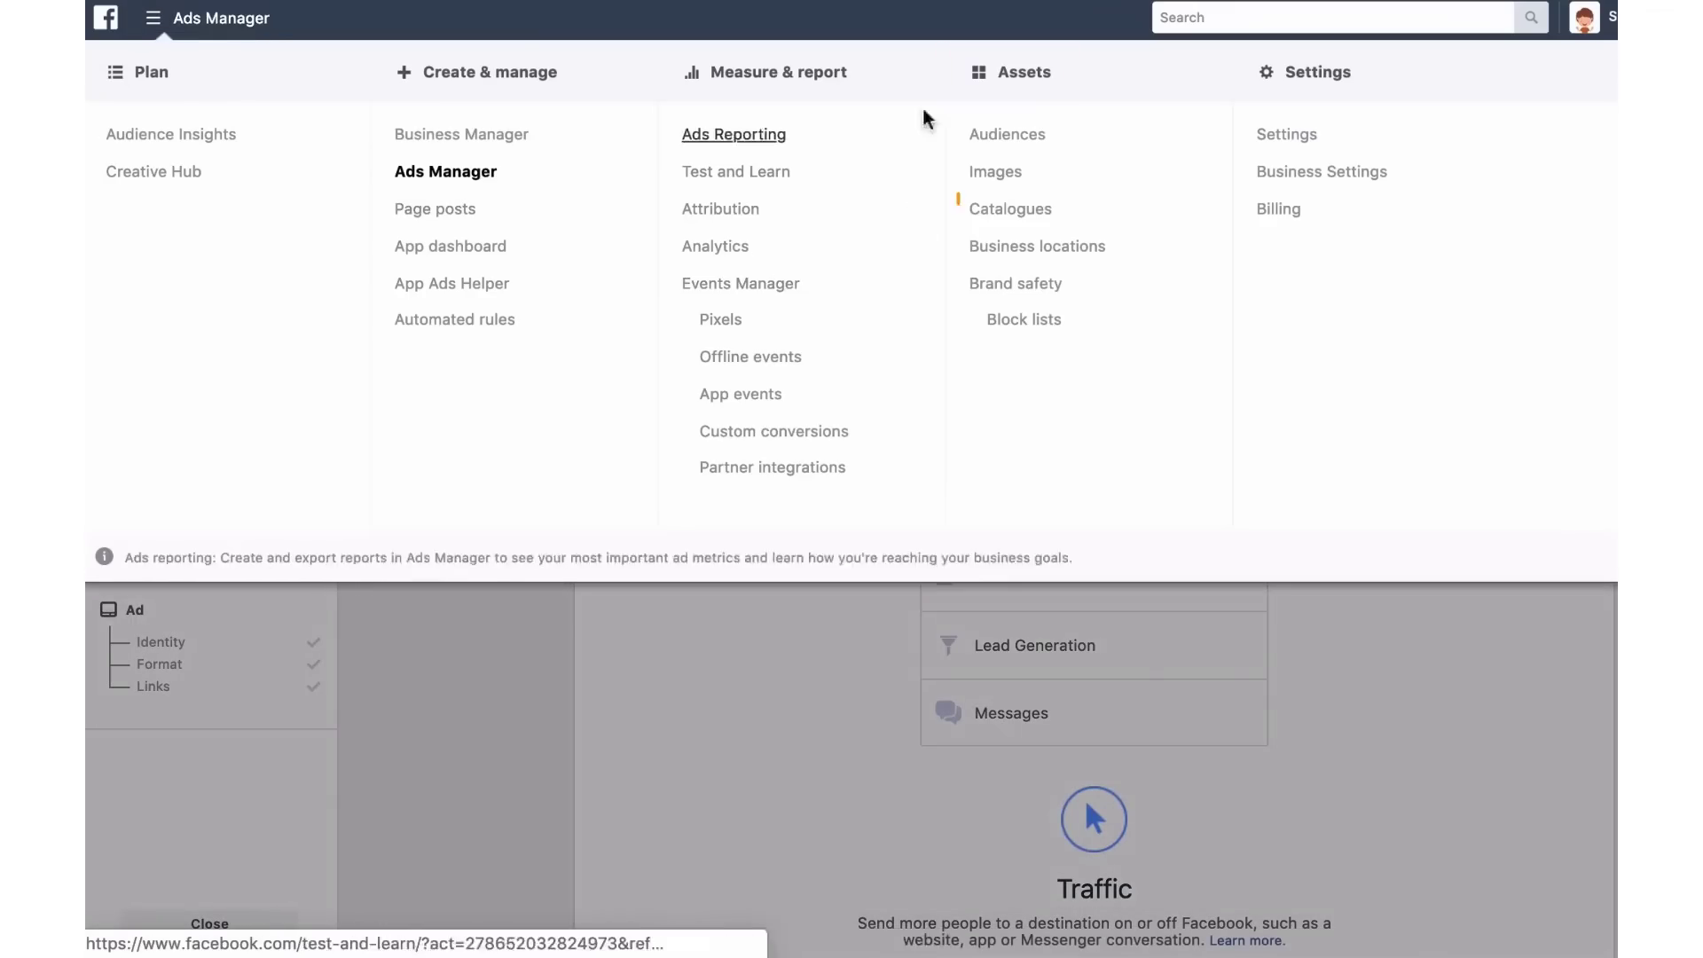
click(1010, 204)
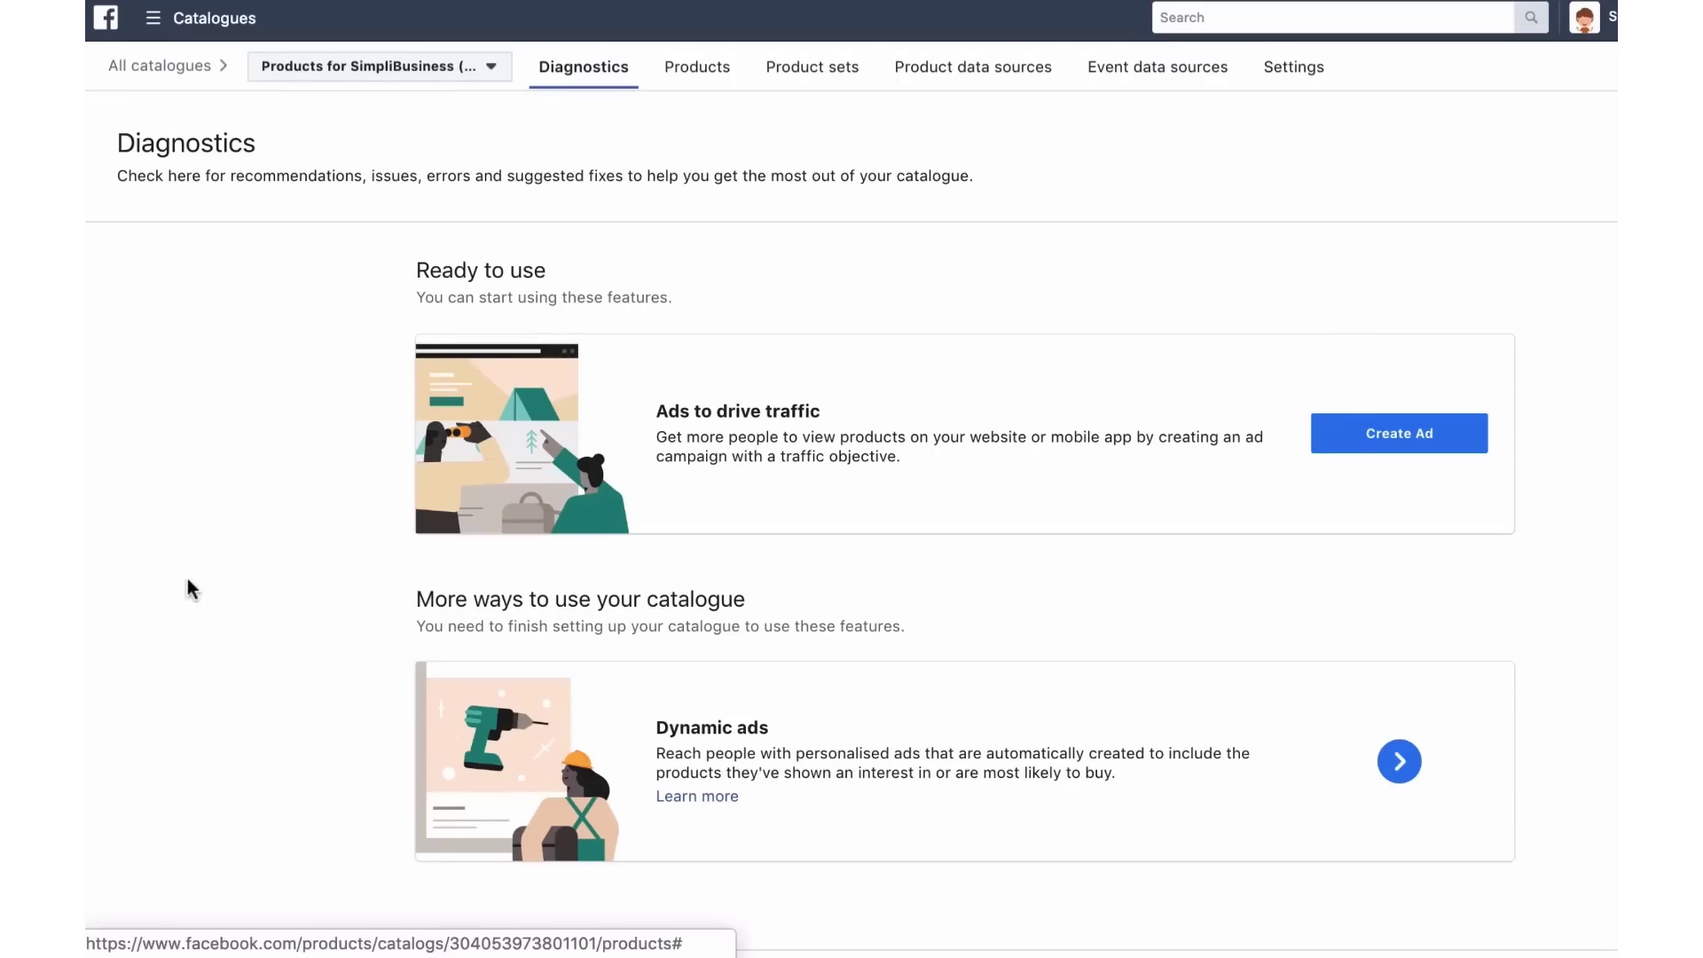
click(700, 68)
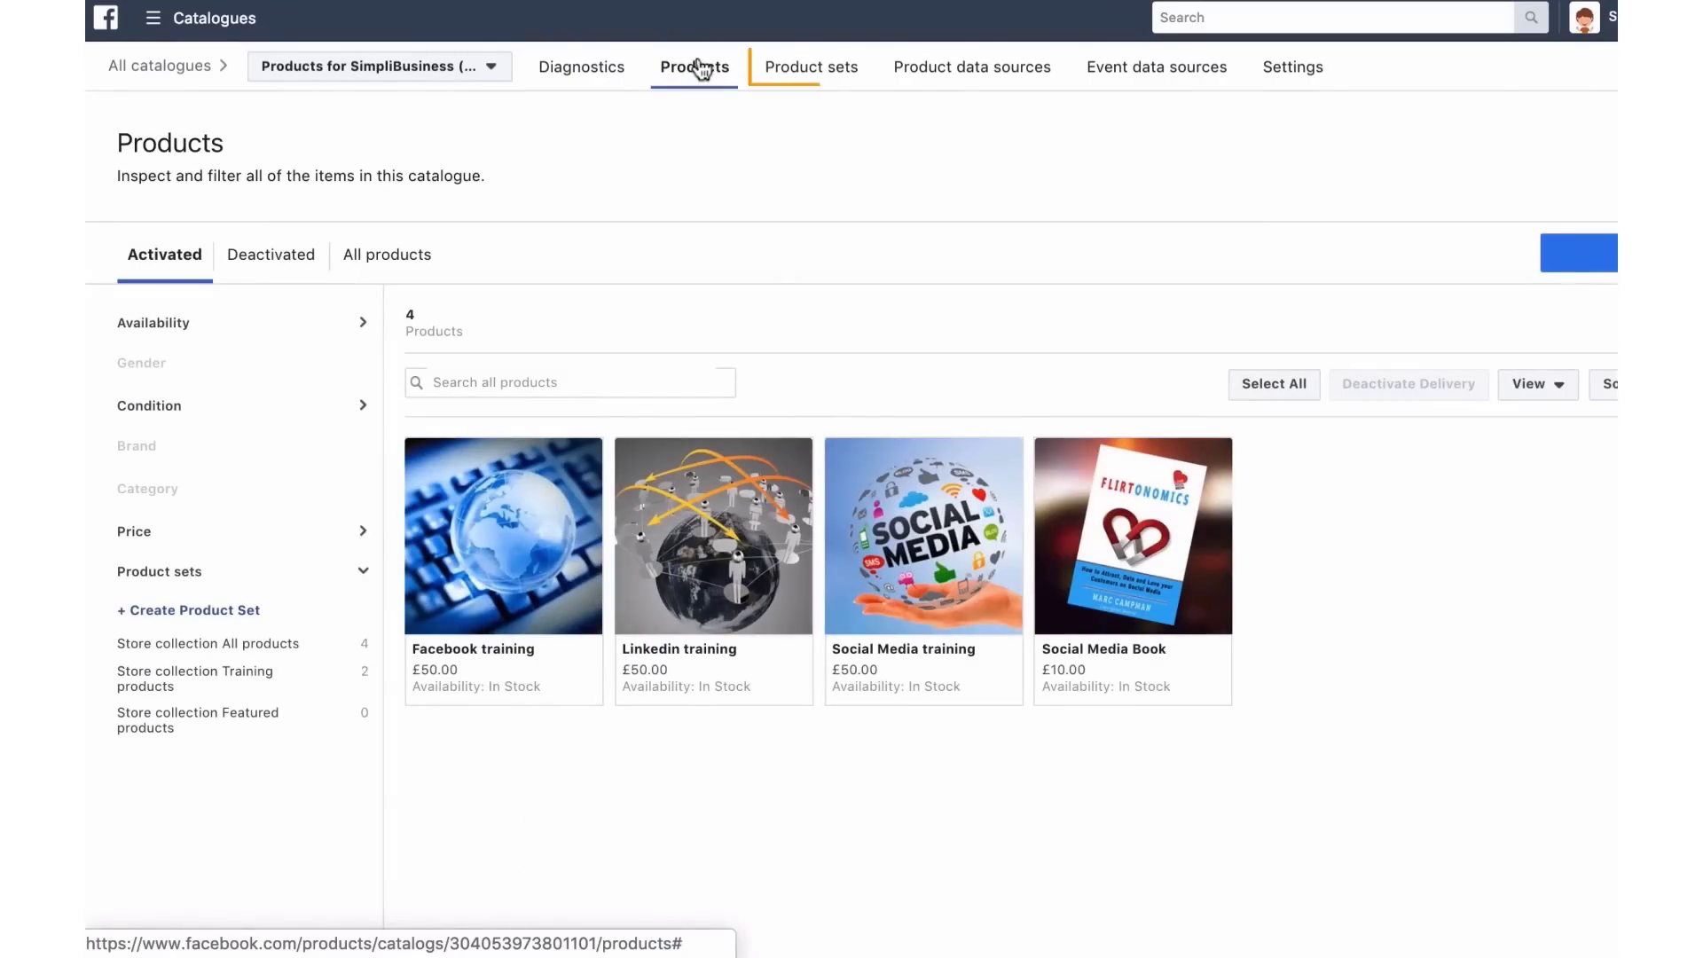
click(821, 67)
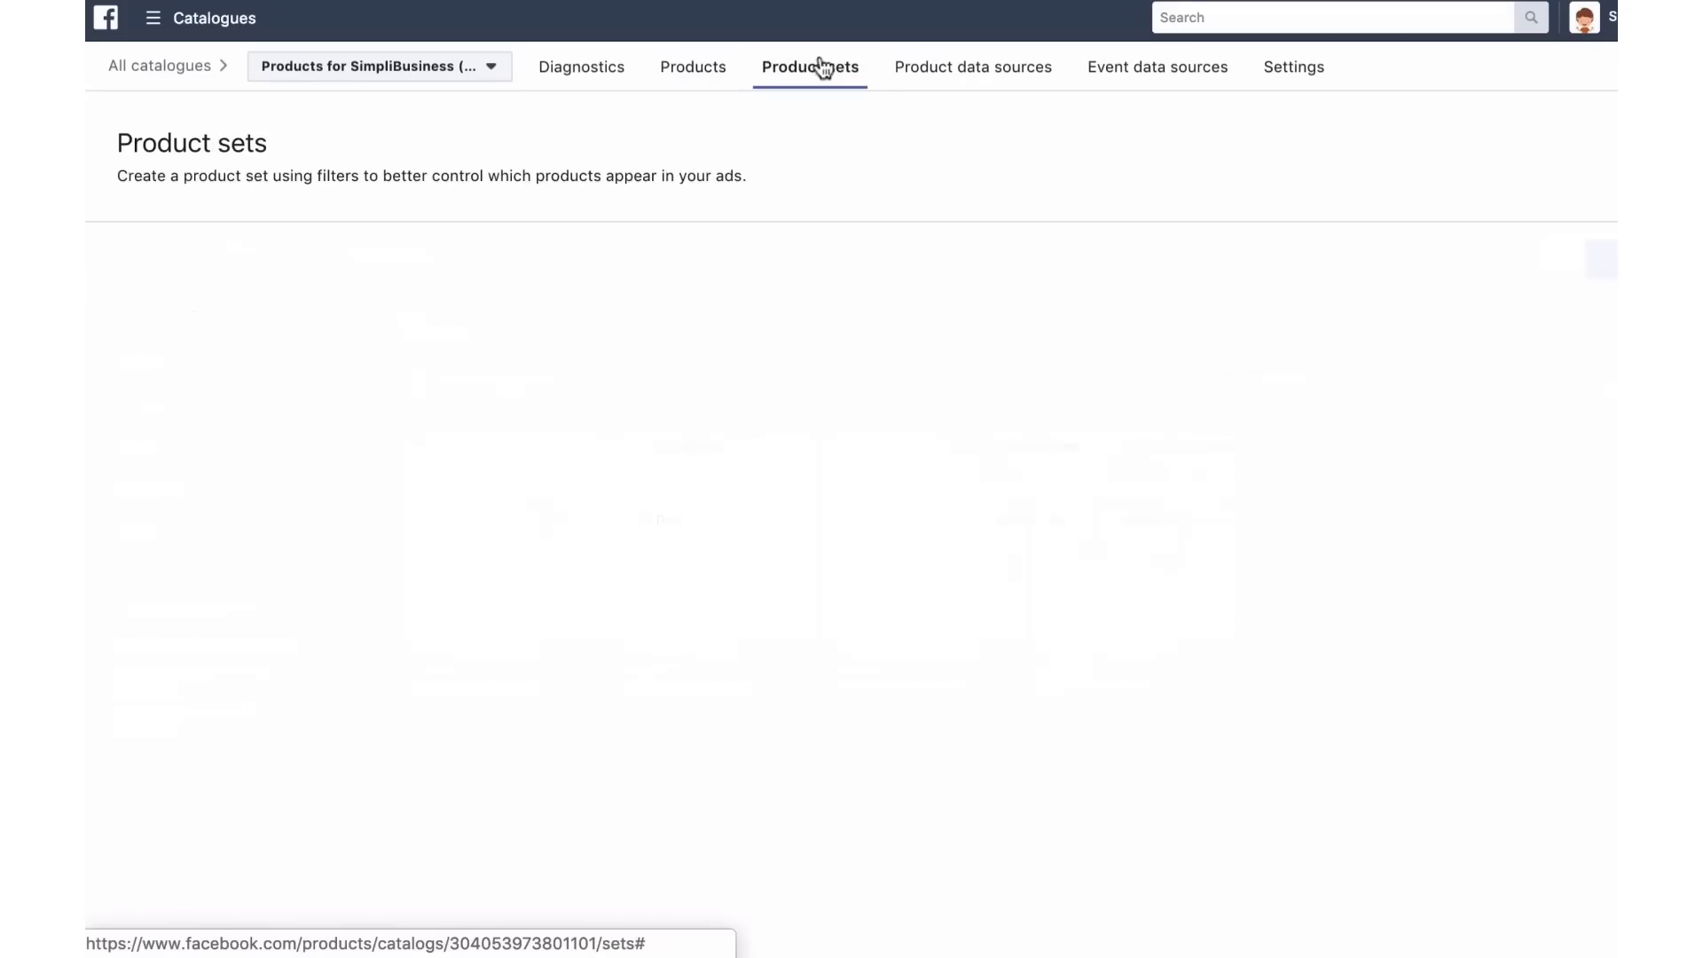
click(947, 69)
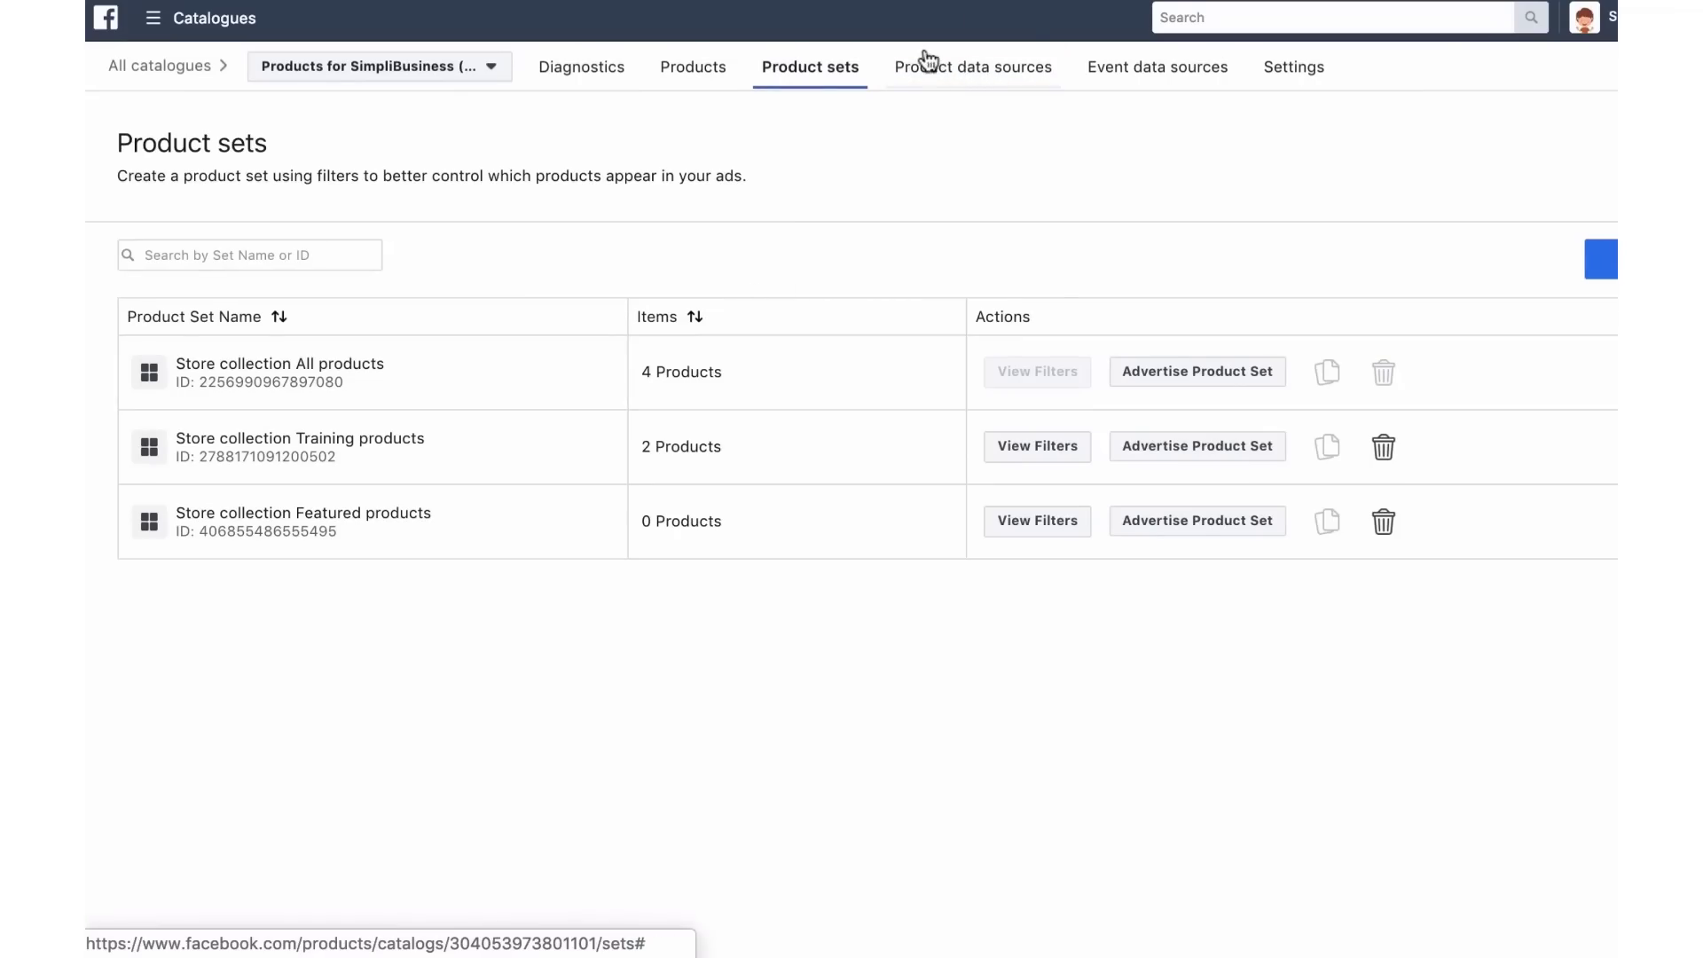
Look through the catalogue's settings, including notifications, Business Manager account, event sources and image transformations
click(1284, 75)
scroll(785, 651, down, 1)
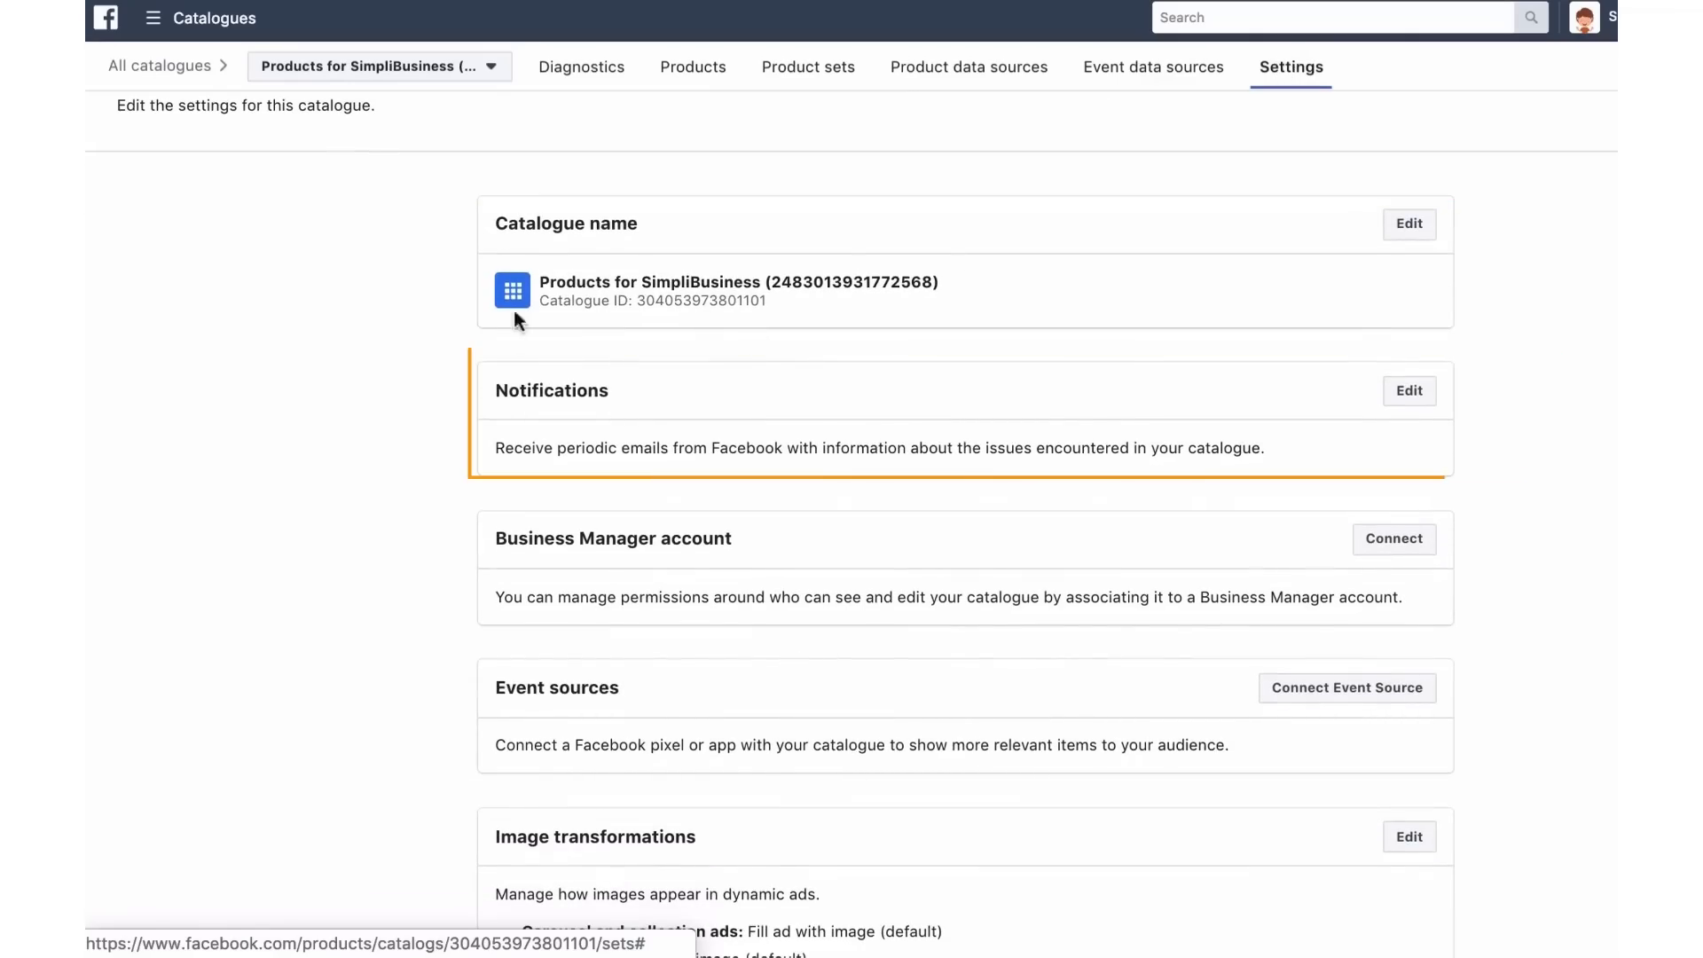
scroll(593, 410, down, 2)
scroll(594, 410, down, 1)
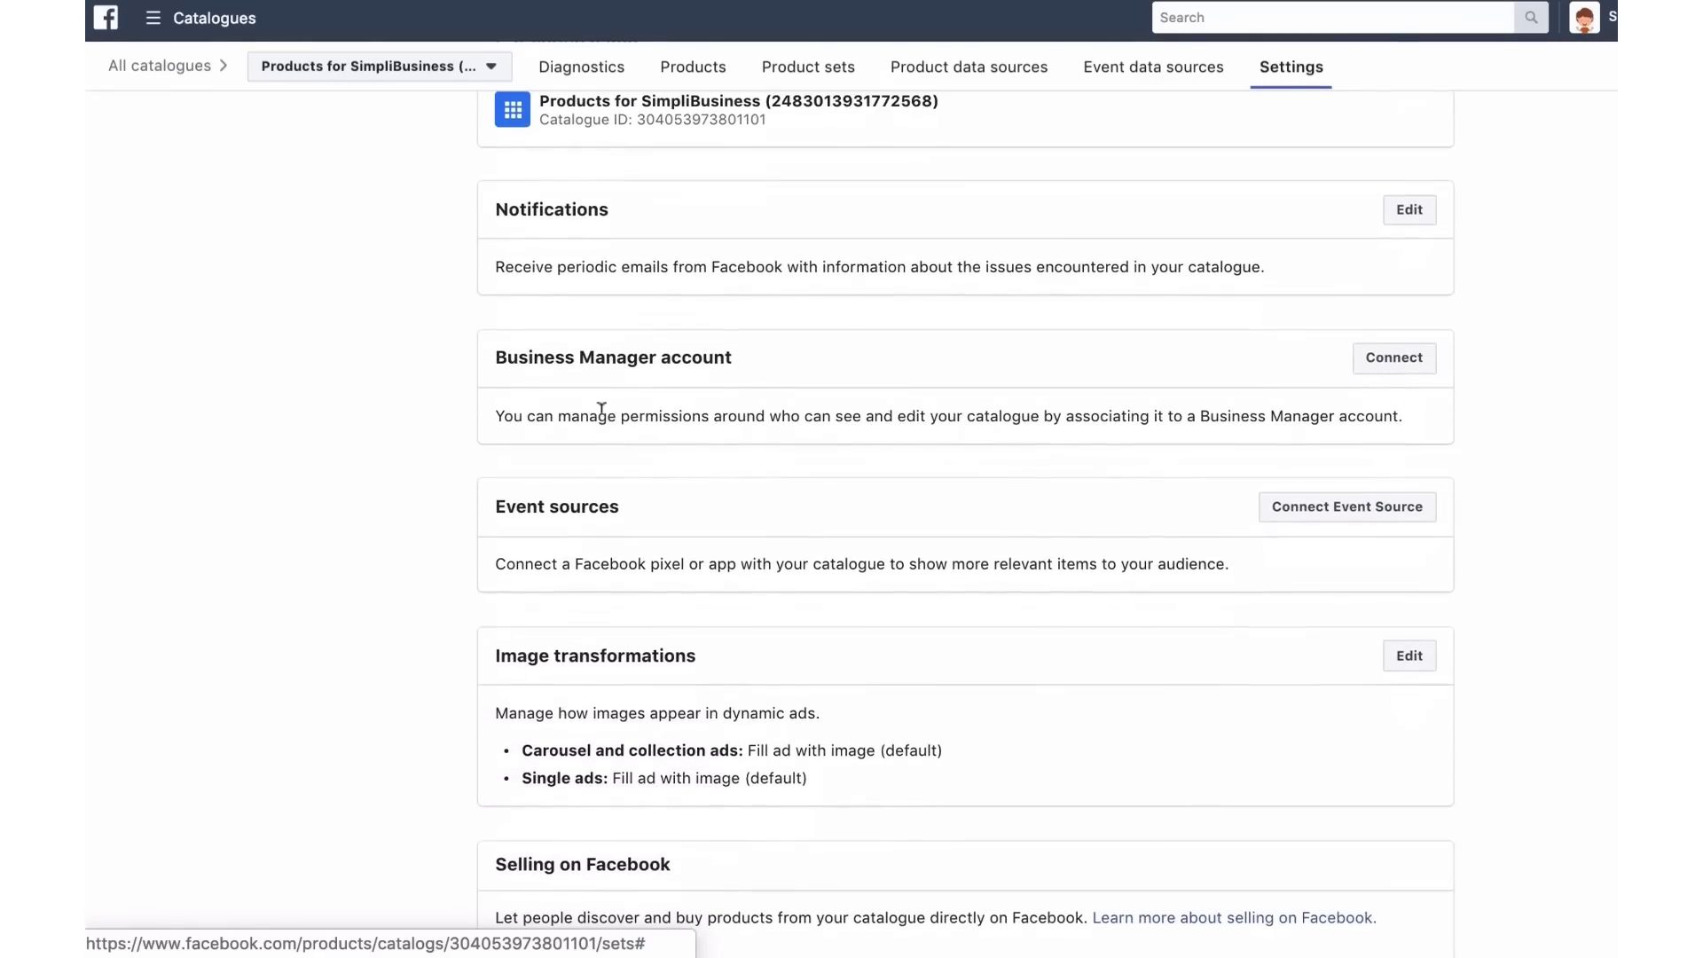
scroll(555, 360, up, 3)
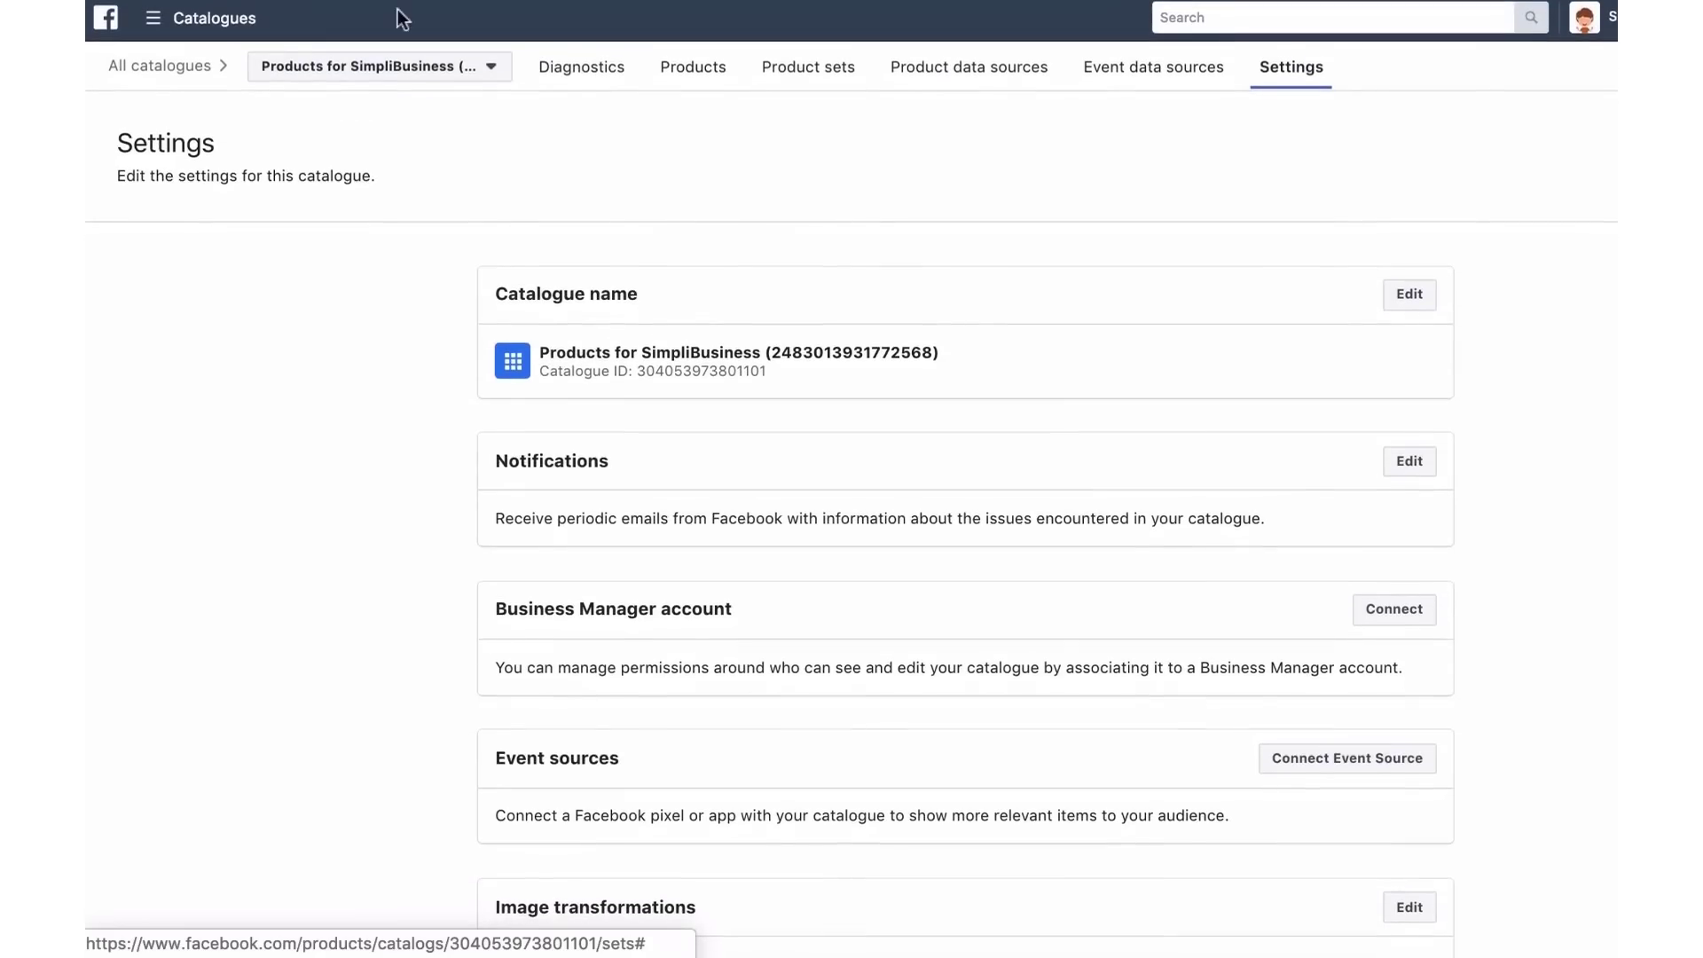
Create an ad to drive traffic from the catalogue's diagnostics, accepting the preselected ad account
click(584, 71)
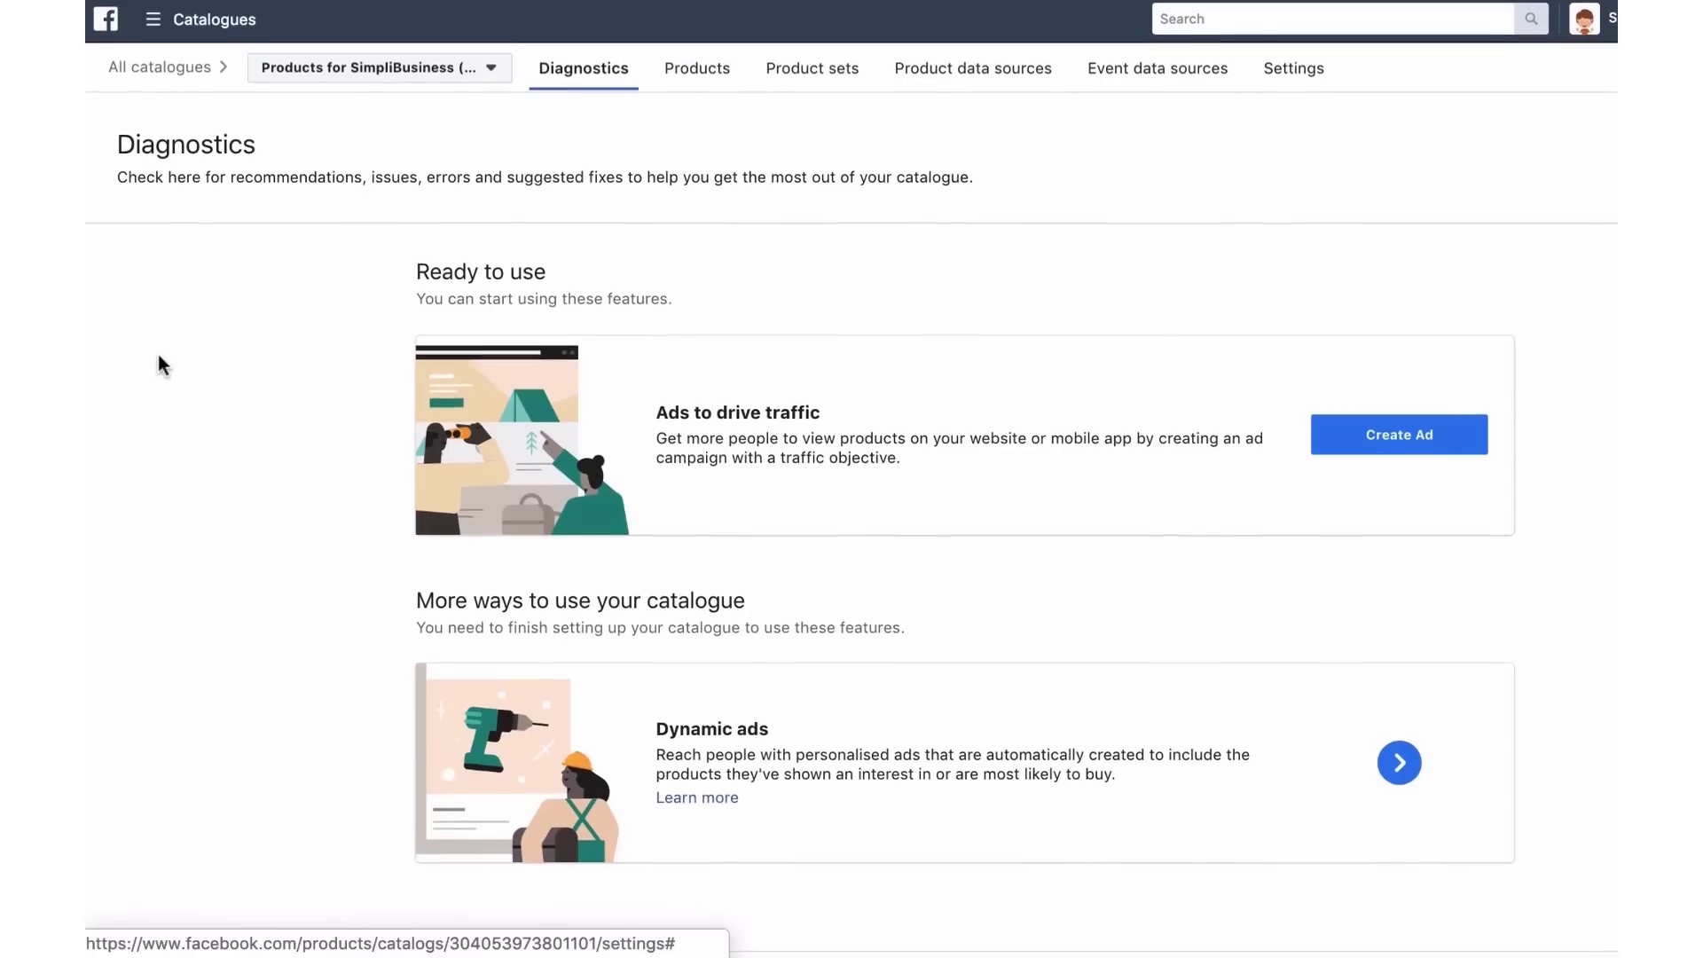
scroll(159, 364, down, 1)
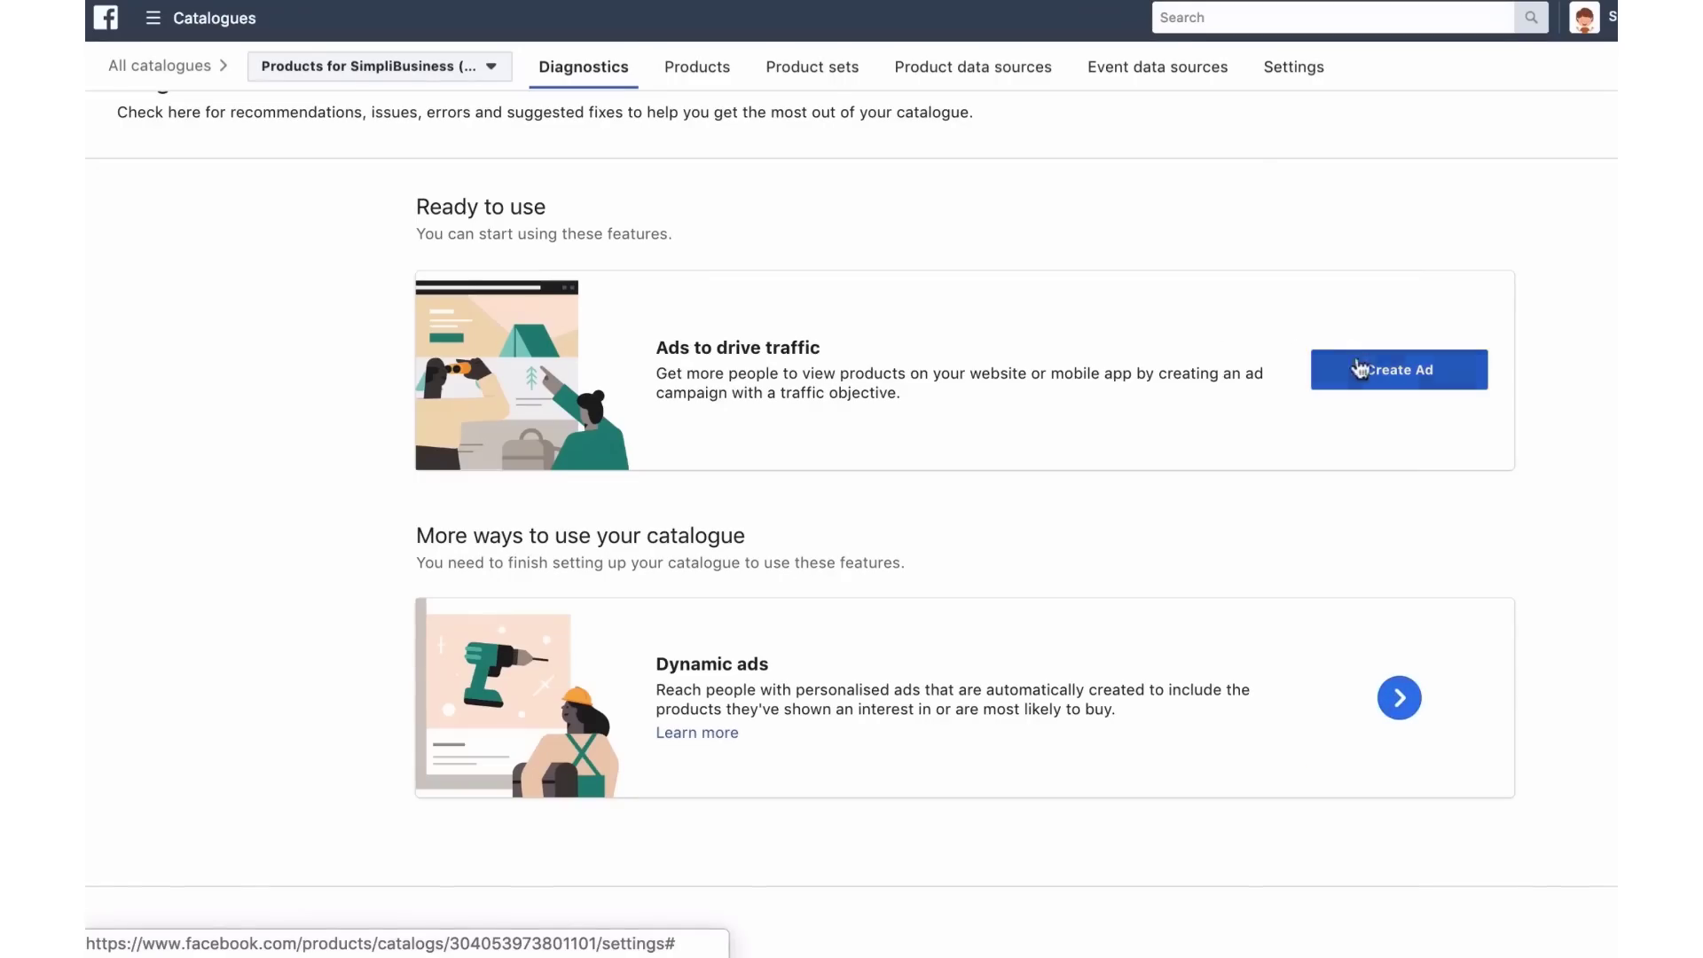
click(1401, 377)
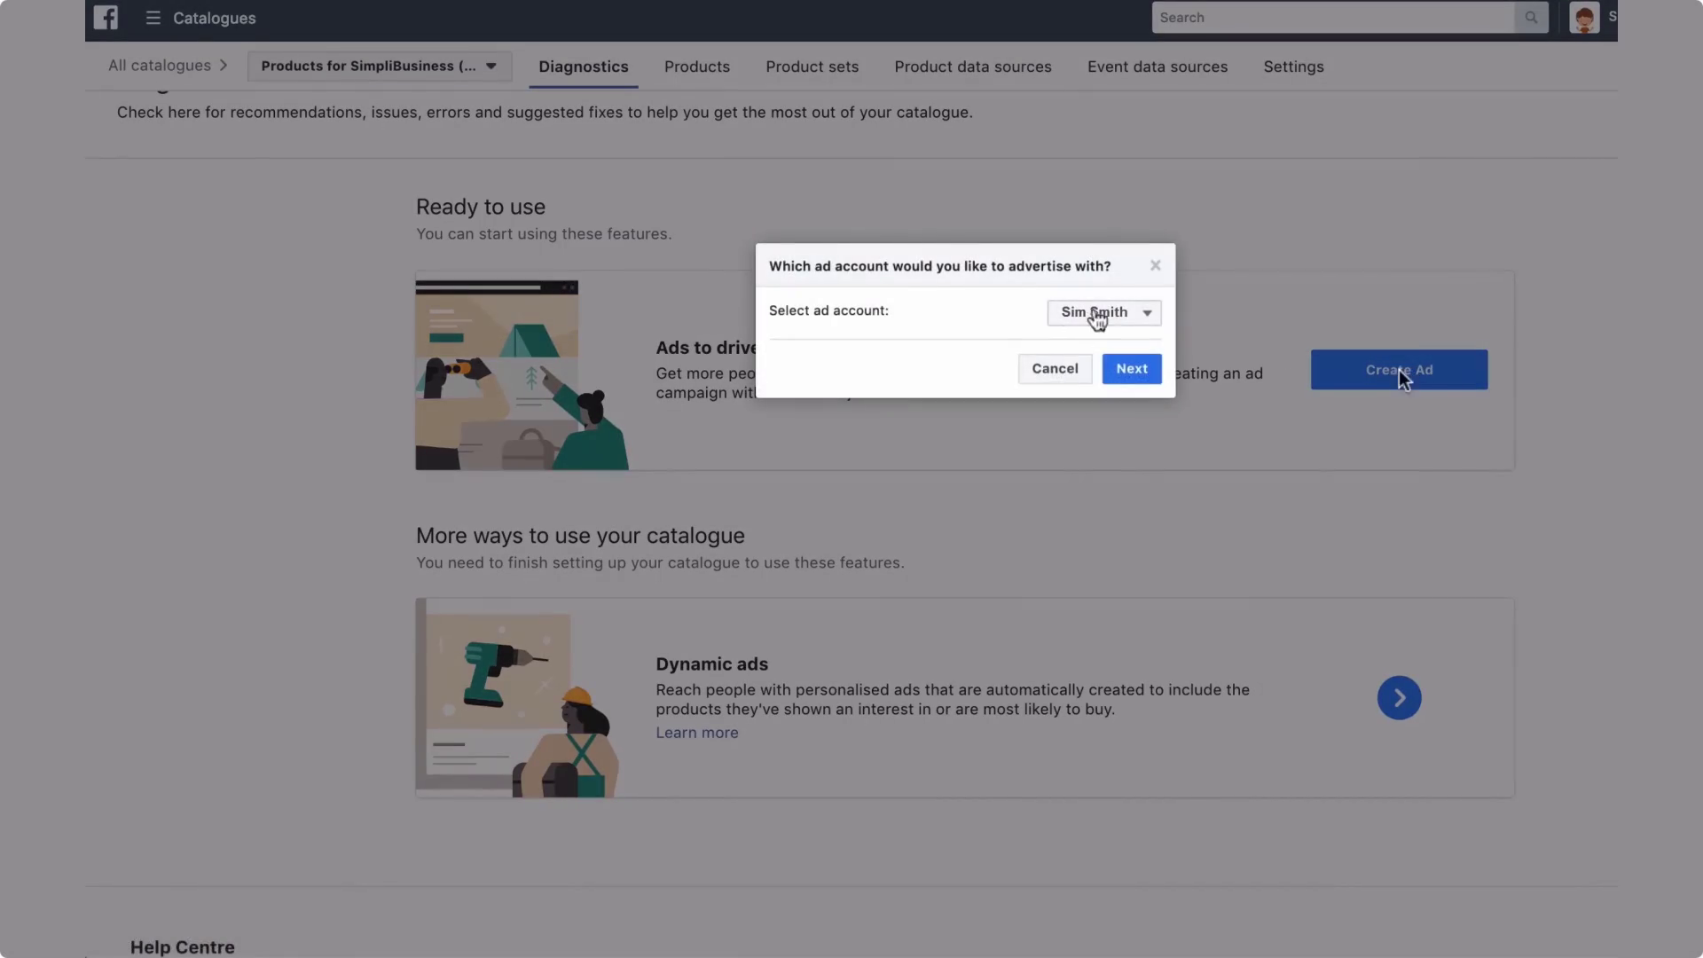
click(1132, 368)
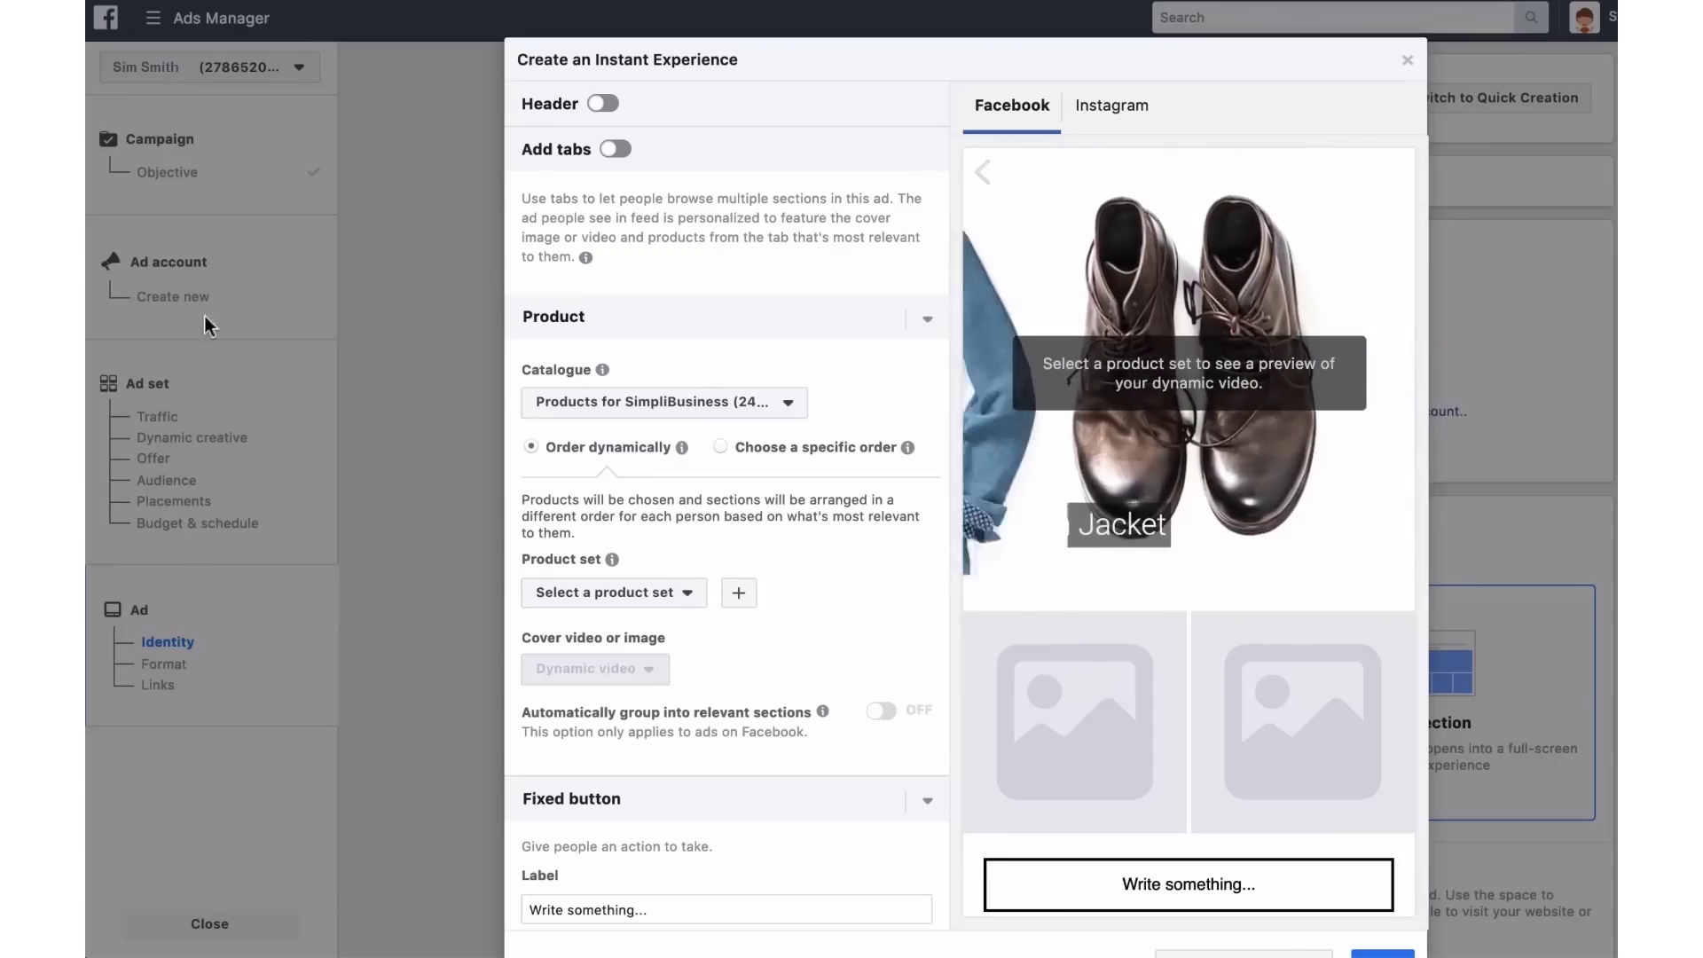
Examine the Instant Experience's product set choices and fixed button settings, and finish the dialog
scroll(423, 232, down, 1)
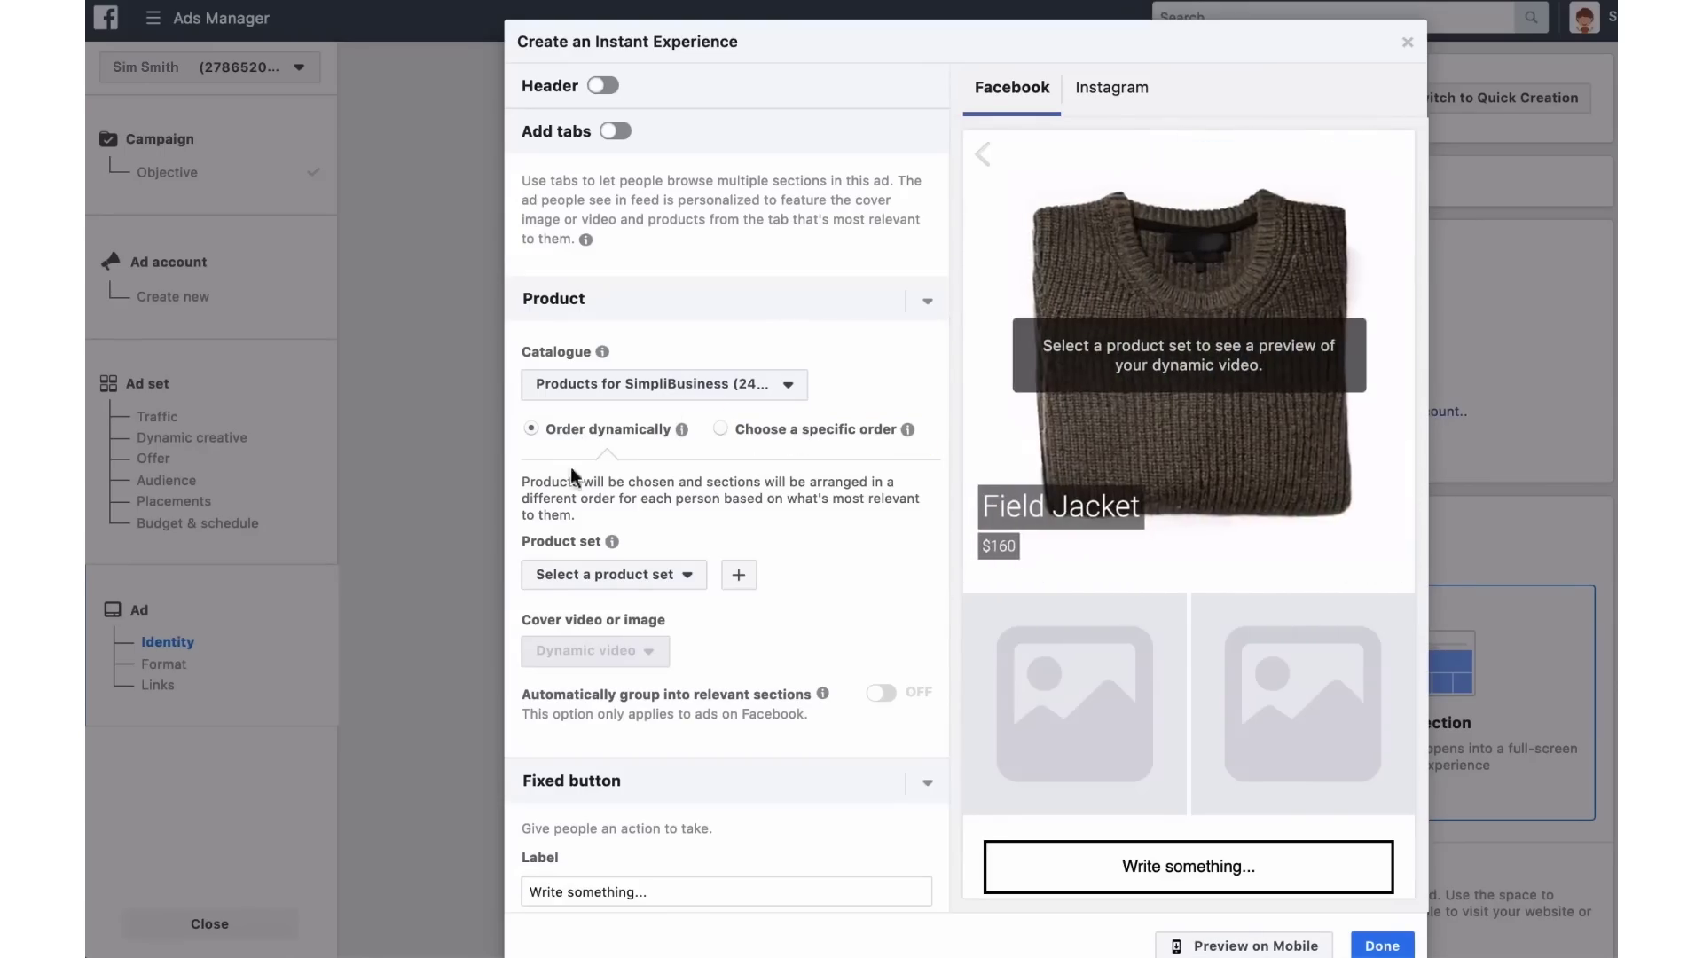
click(631, 575)
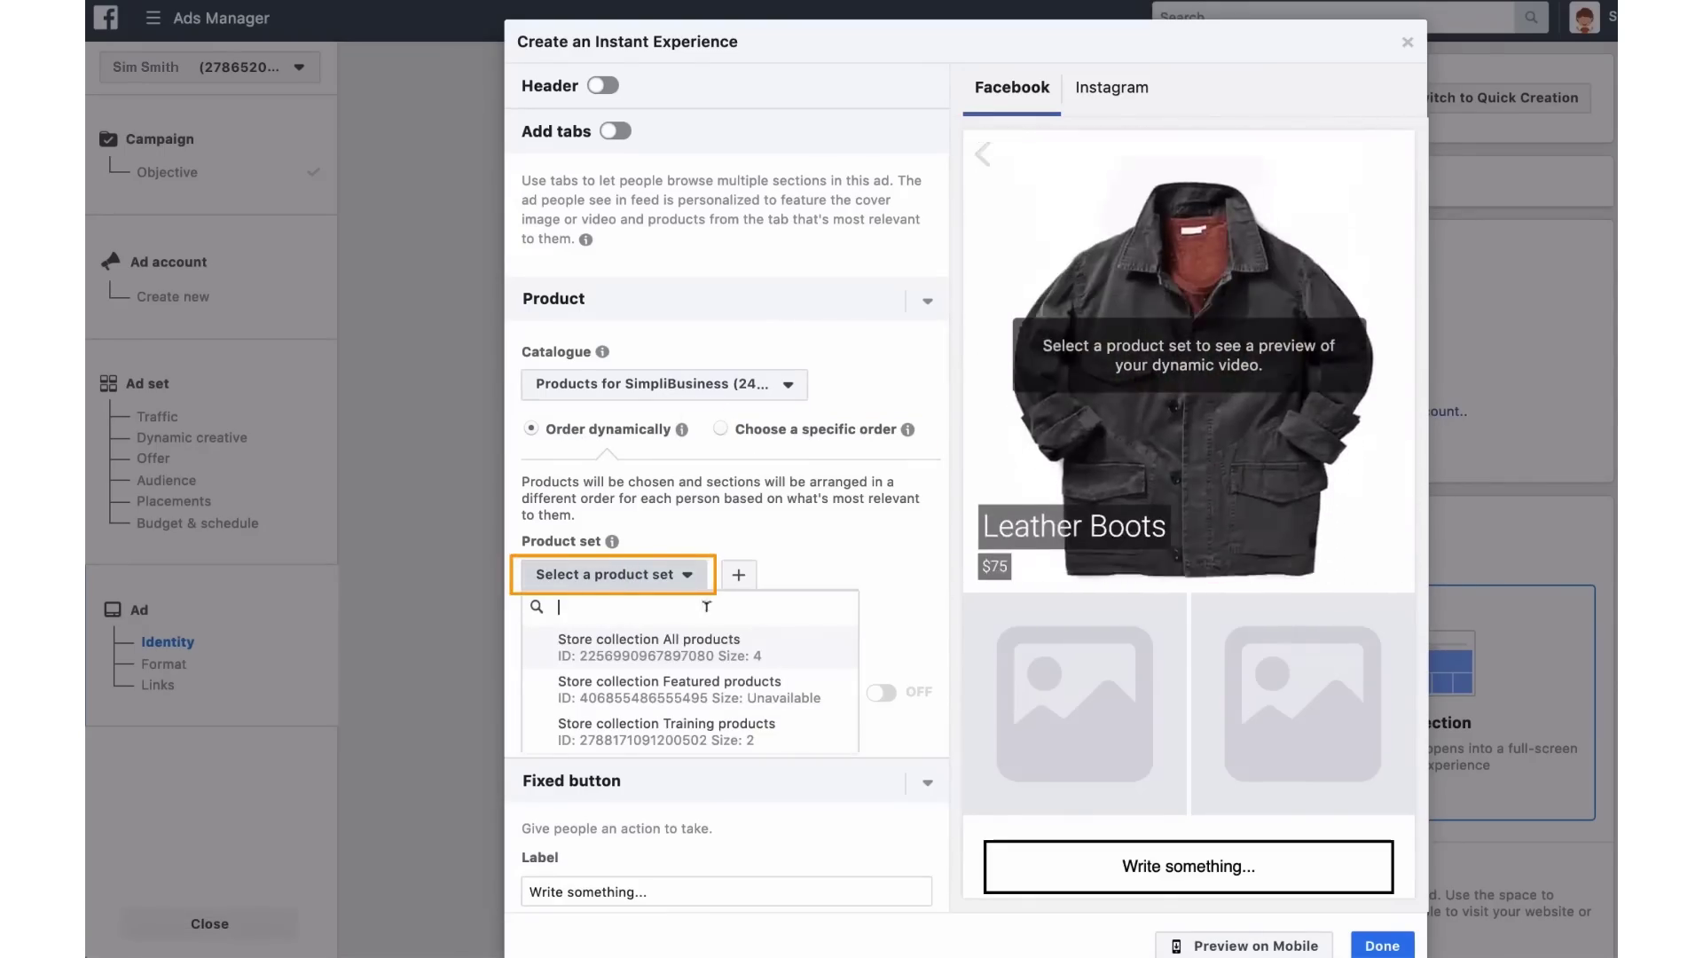
scroll(706, 605, down, 1)
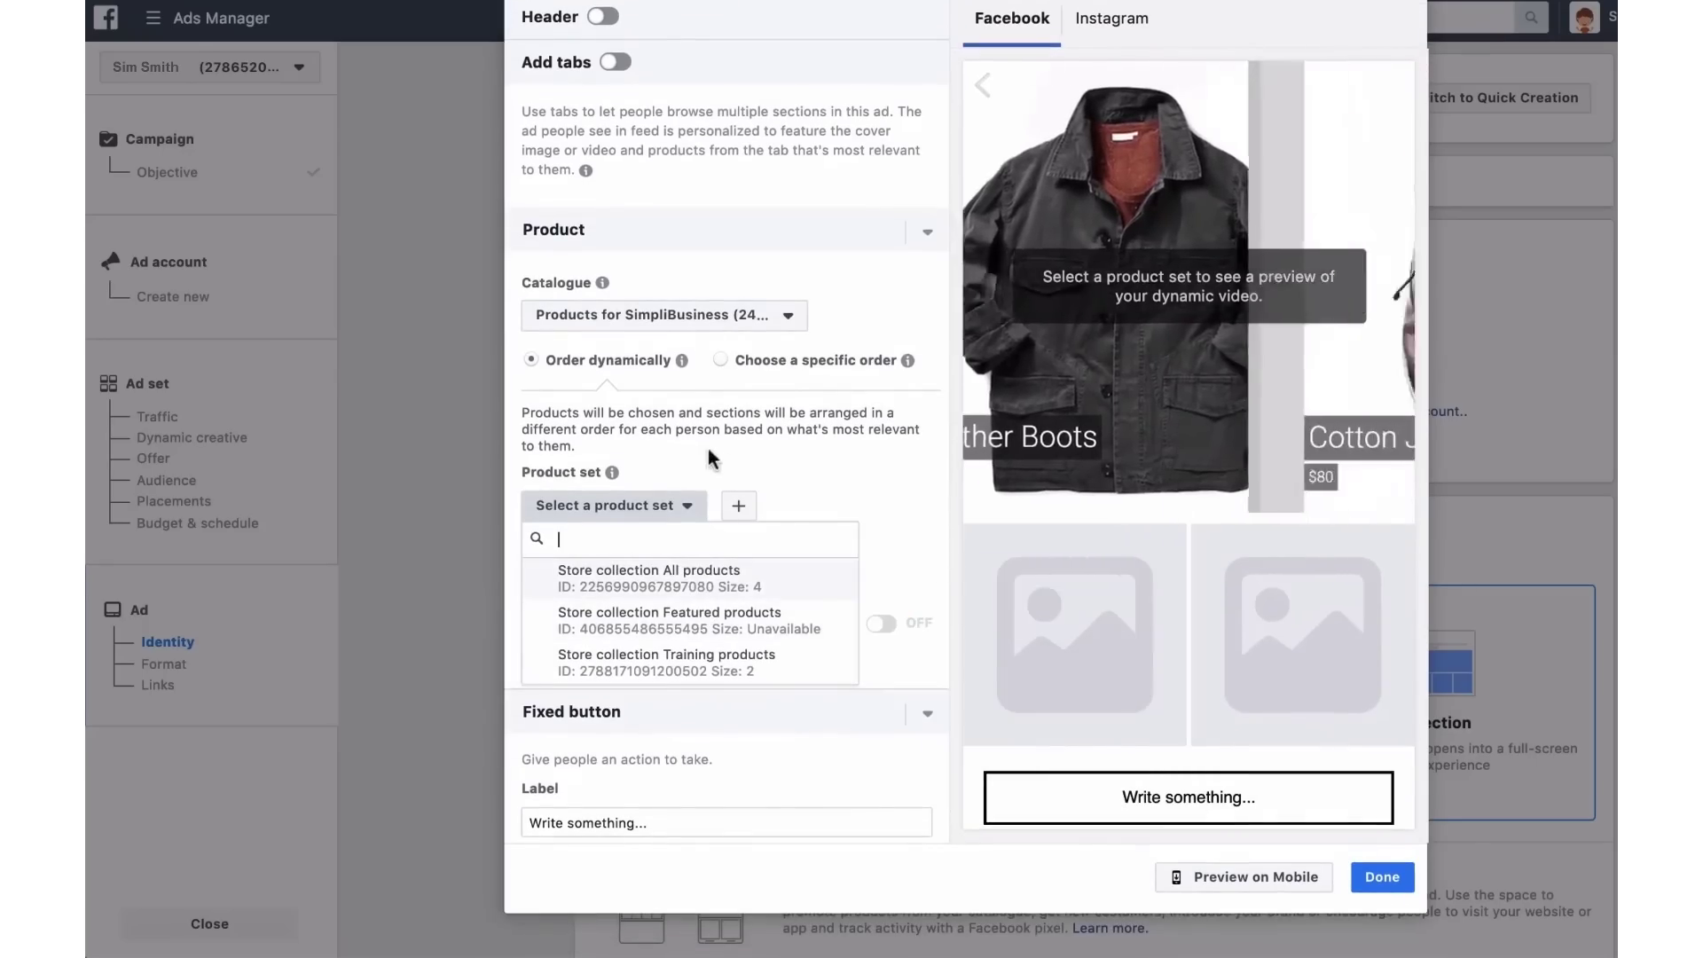
click(803, 478)
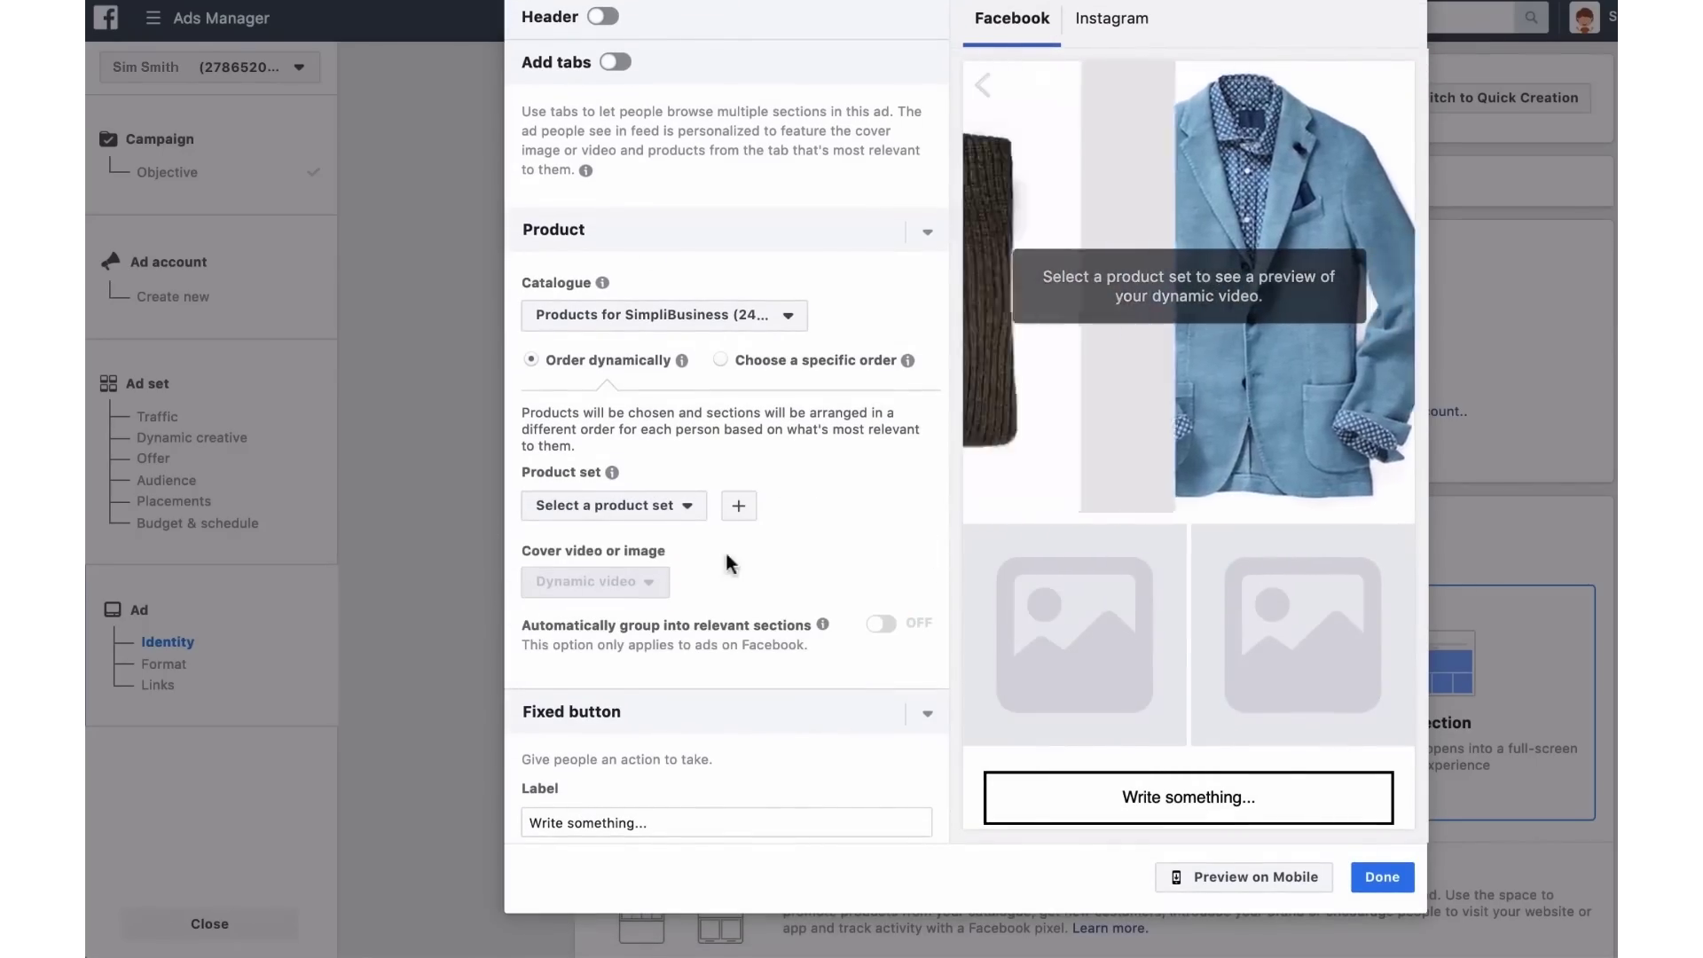
scroll(771, 564, down, 2)
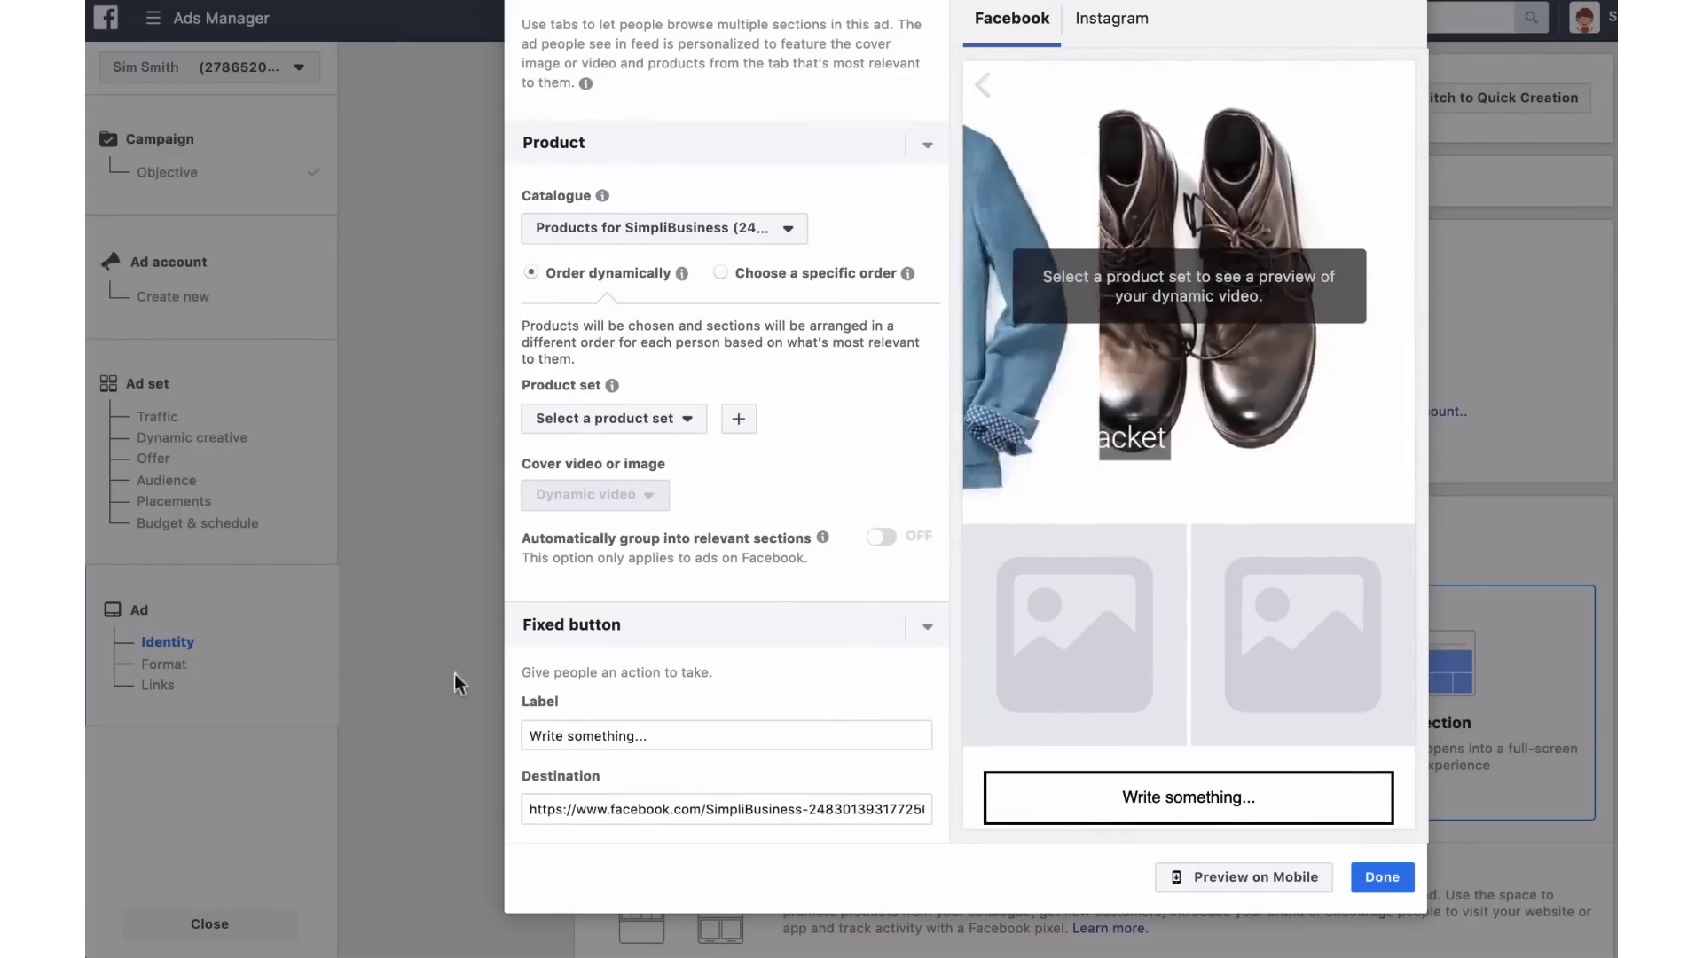
click(1380, 876)
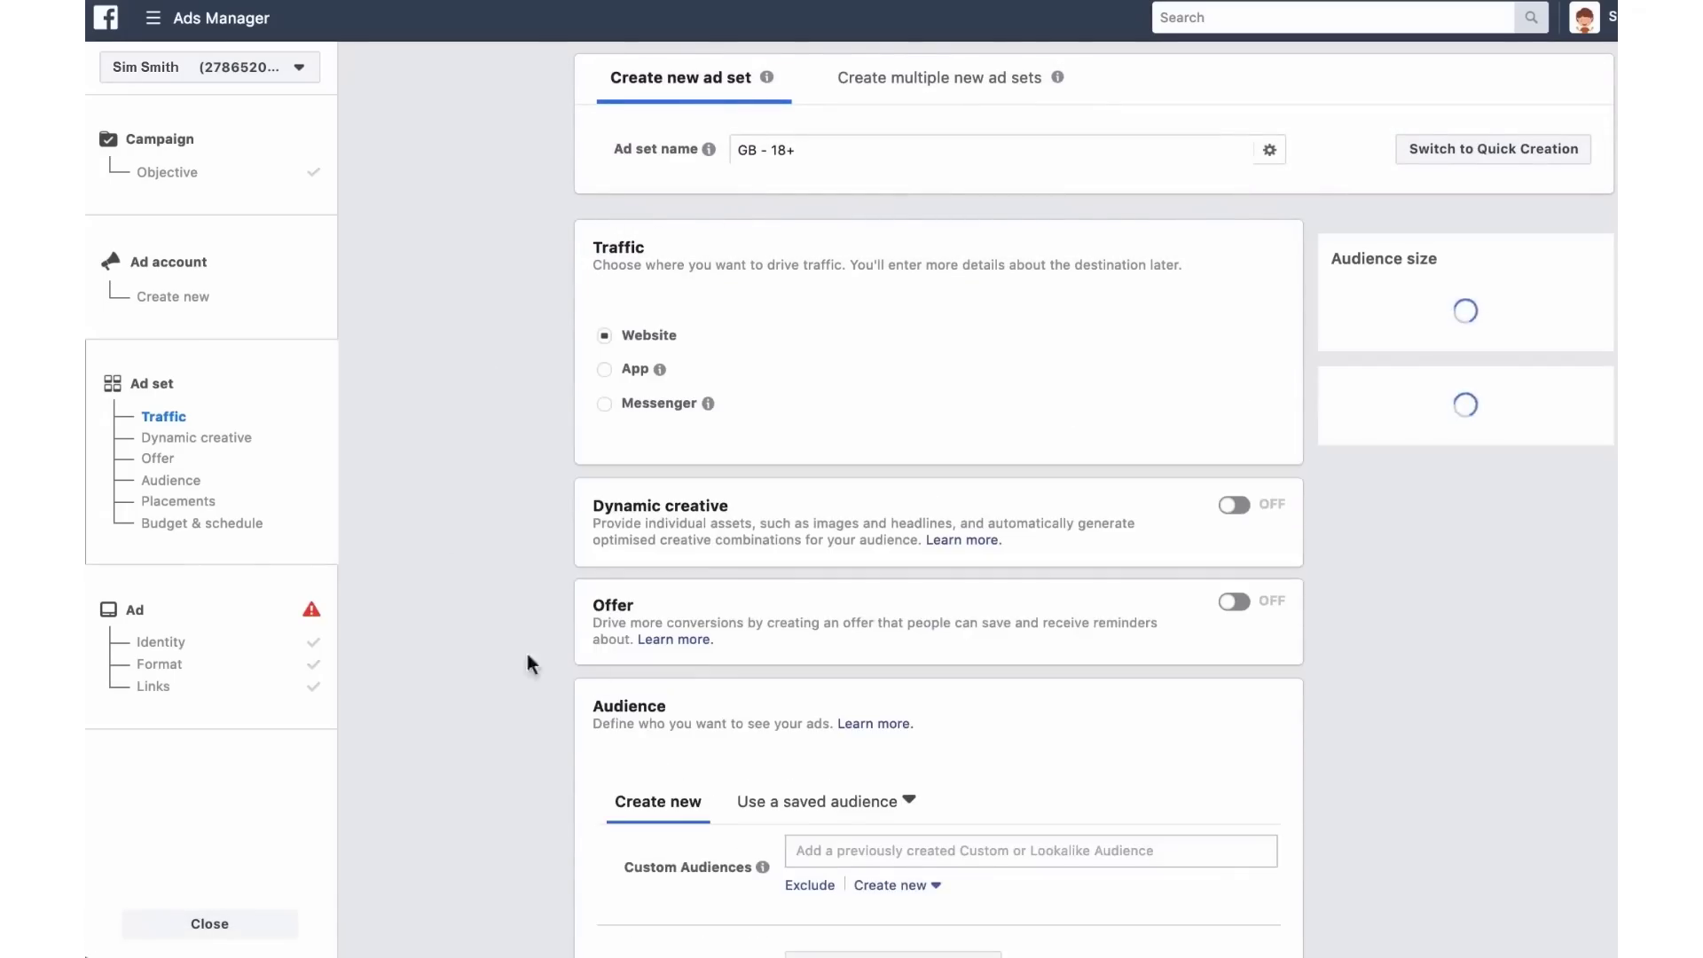
Review the audience targeting options of the traffic ad set
scroll(702, 661, down, 5)
scroll(703, 661, down, 5)
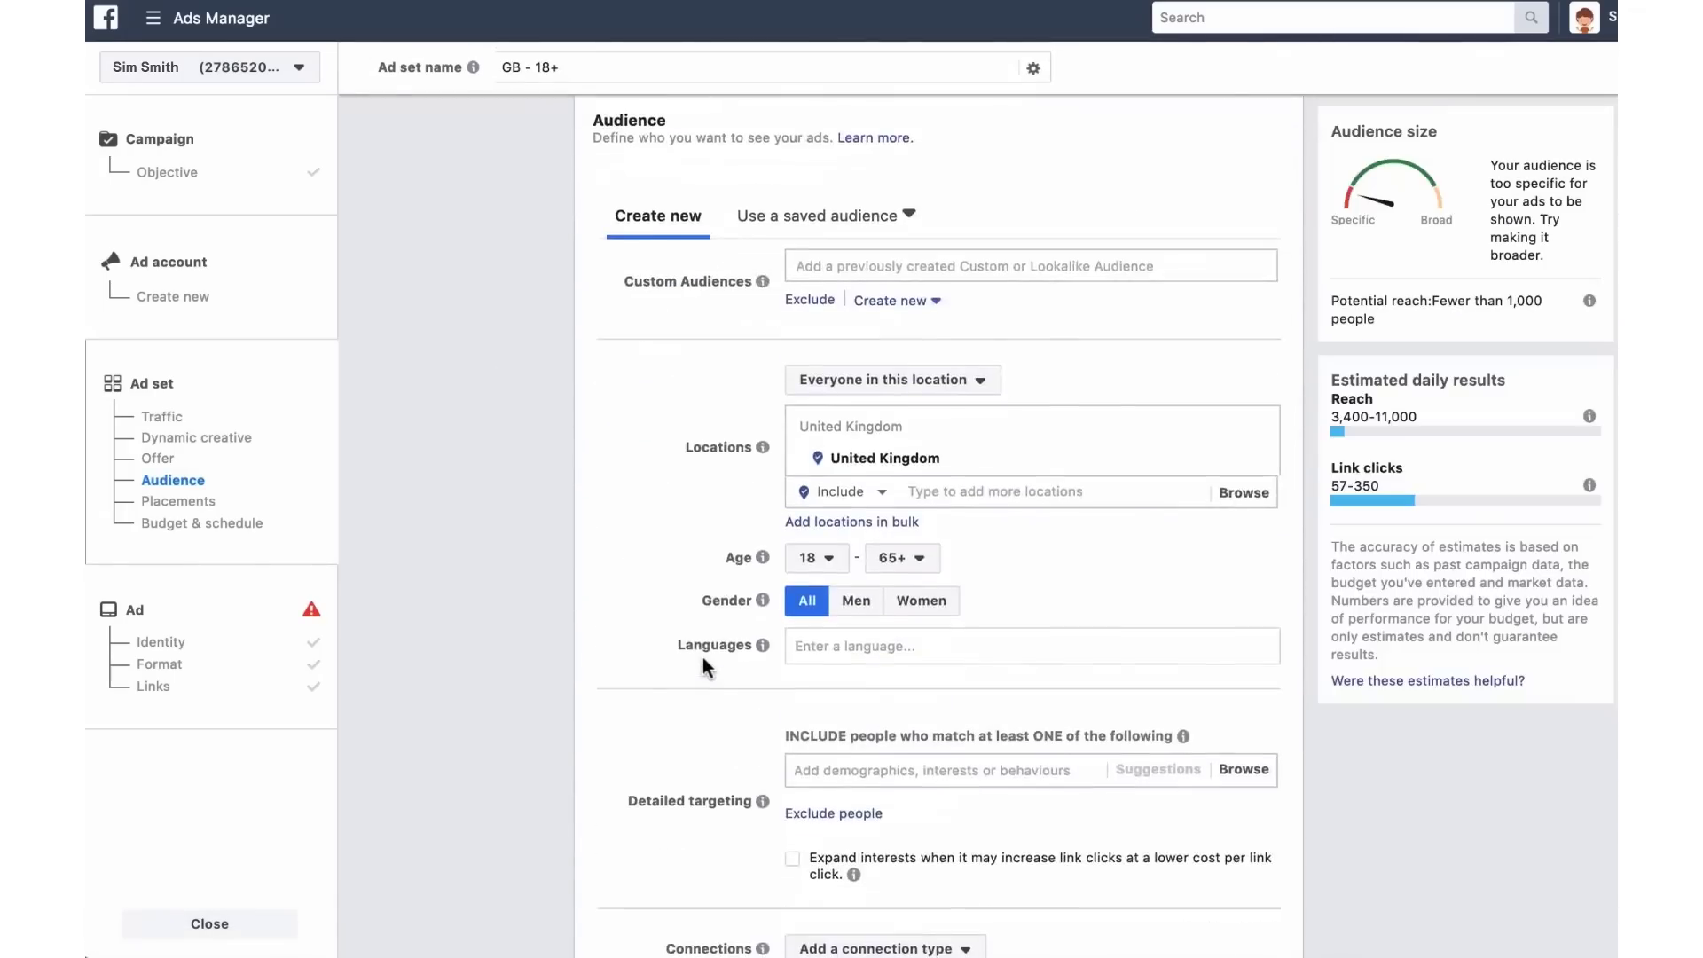